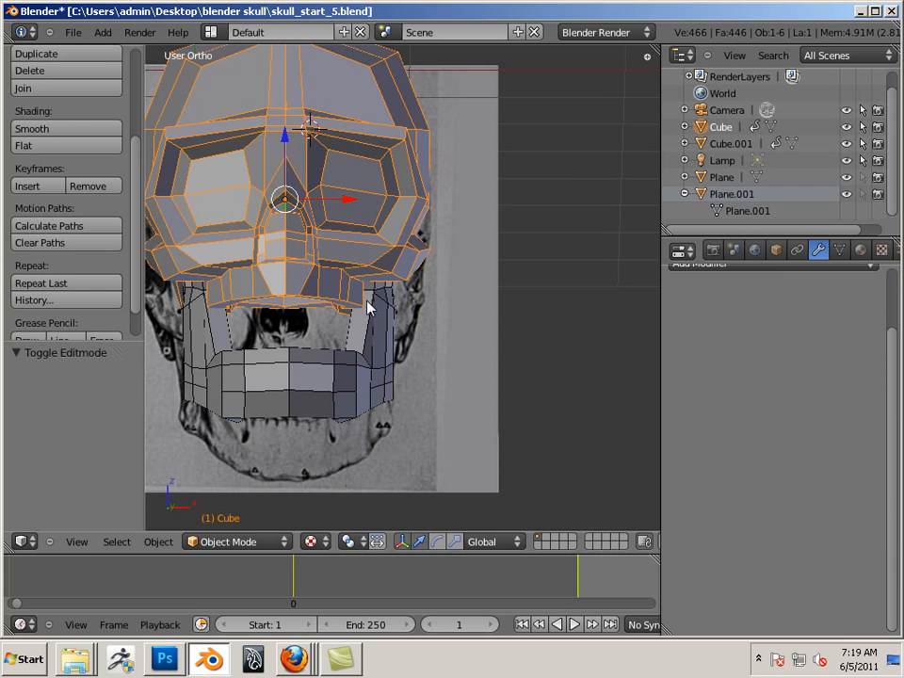
- Duplicate the skull mesh and move the copy about 1.7 units along the X axis, clear of the original
key("shift+d")
left_click(371, 283)
key("g")
key("x")
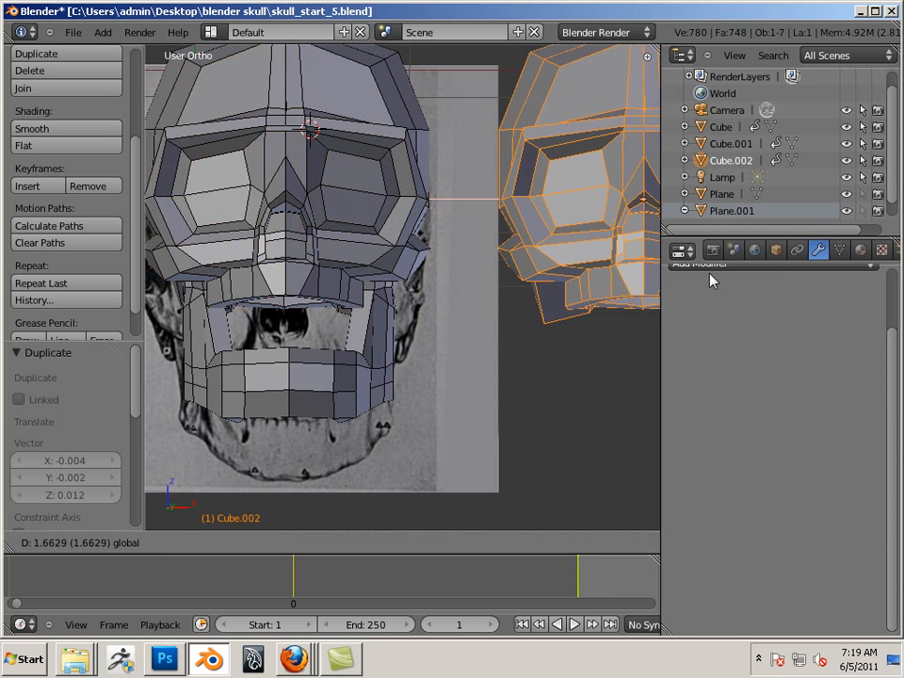
left_click(712, 281)
- In Edit Mode on the skull copy, select the twelve faces forming the arched underside rim of the upper jaw
middle_click_drag(527, 330, 254, 416, "shift")
middle_click_drag(254, 416, 287, 290)
scroll(286, 290, "up", 4)
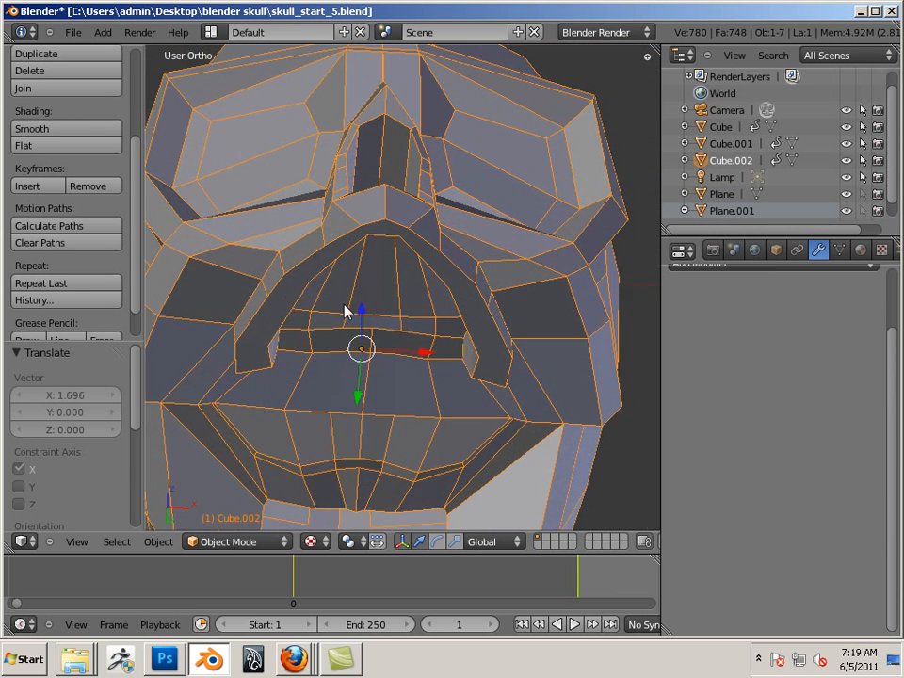
key("Tab")
scroll(466, 339, "up", 3)
right_click(529, 311)
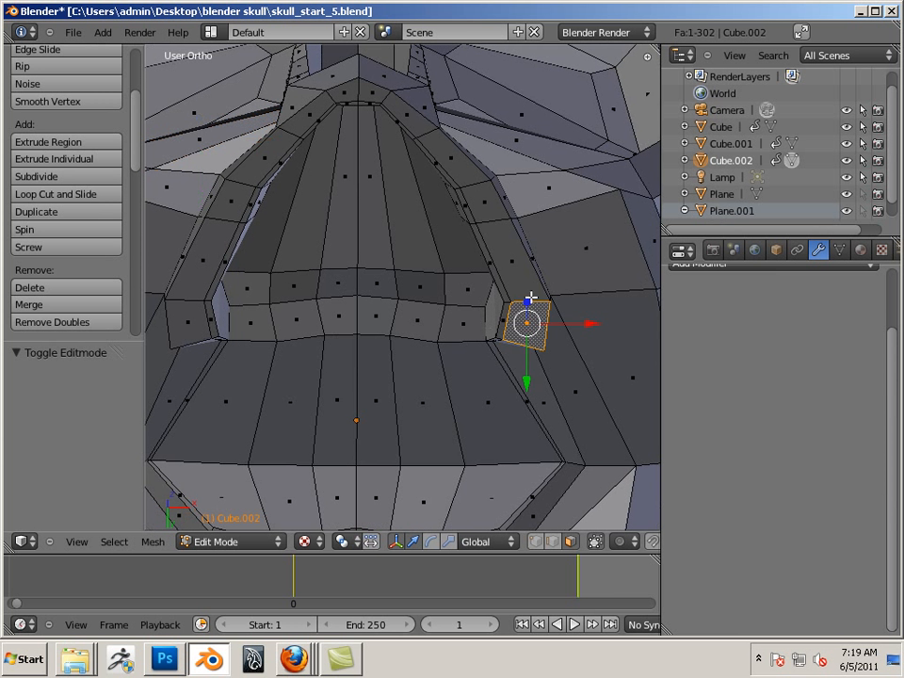
right_click(511, 261, "shift")
right_click(484, 202, "shift")
right_click(453, 166, "shift")
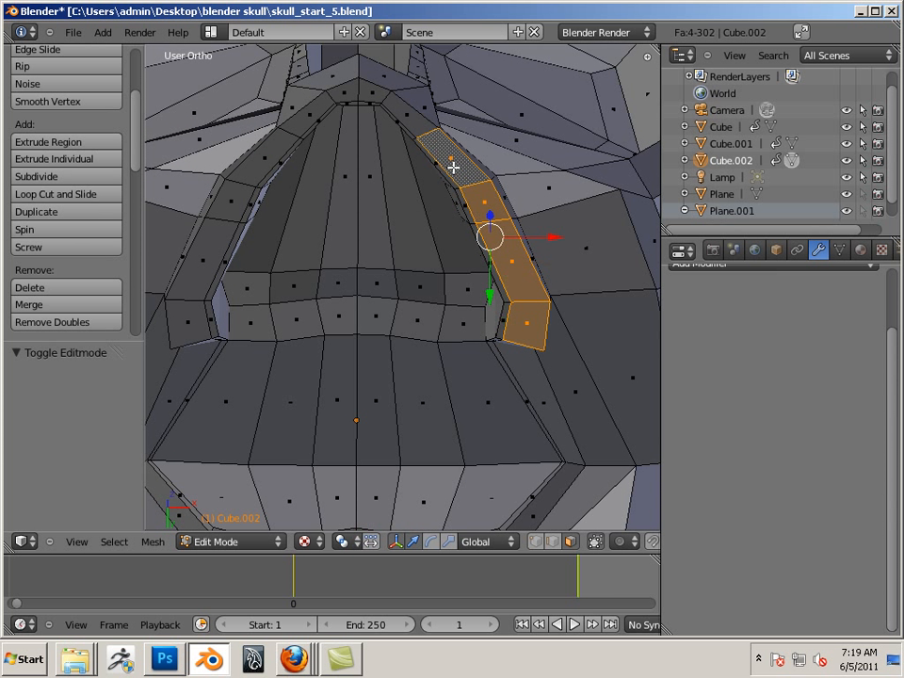
right_click(407, 119, "shift")
right_click(376, 96, "shift")
right_click(353, 93, "shift")
right_click(294, 120, "shift")
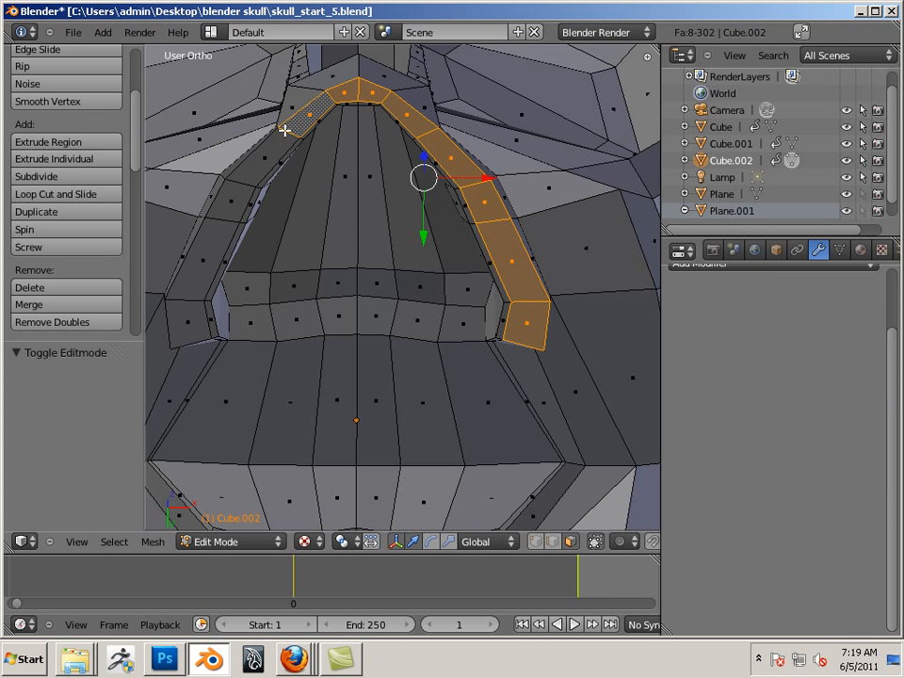
right_click(262, 158, "shift")
right_click(232, 208, "shift")
right_click(214, 254, "shift")
right_click(196, 315, "shift")
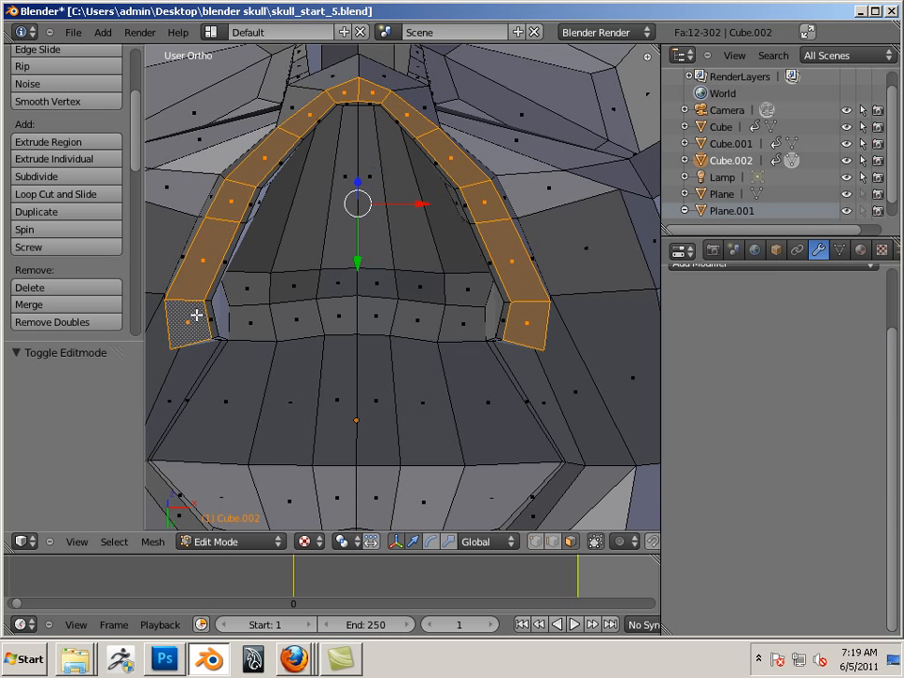
- Try scaling the selected rim faces along X and along Y, undoing each attempt
middle_click_drag(332, 314, 484, 268)
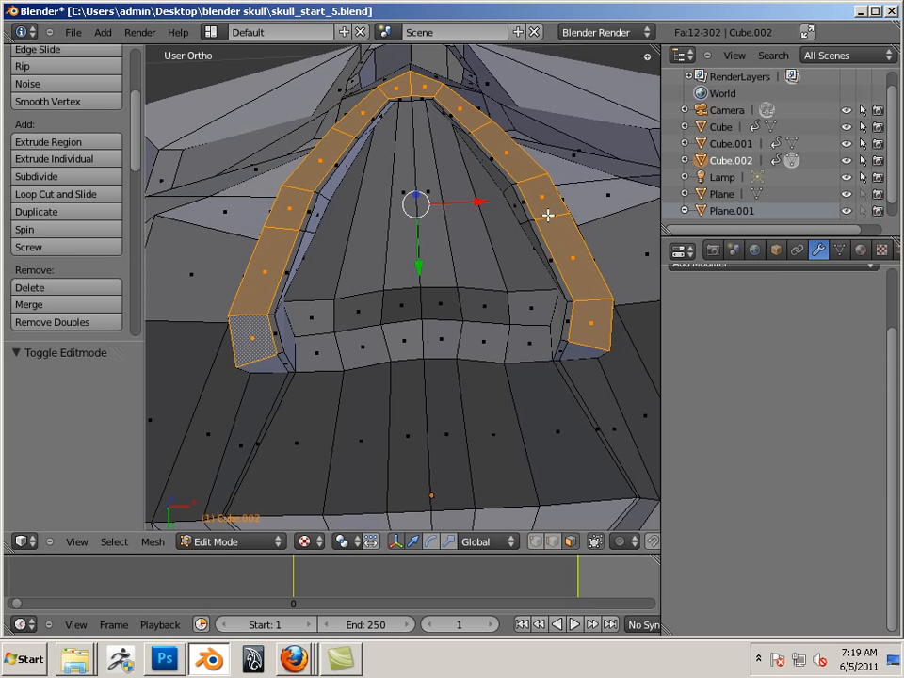
key("ctrl+alt+s")
left_click_drag(478, 202, 468, 201)
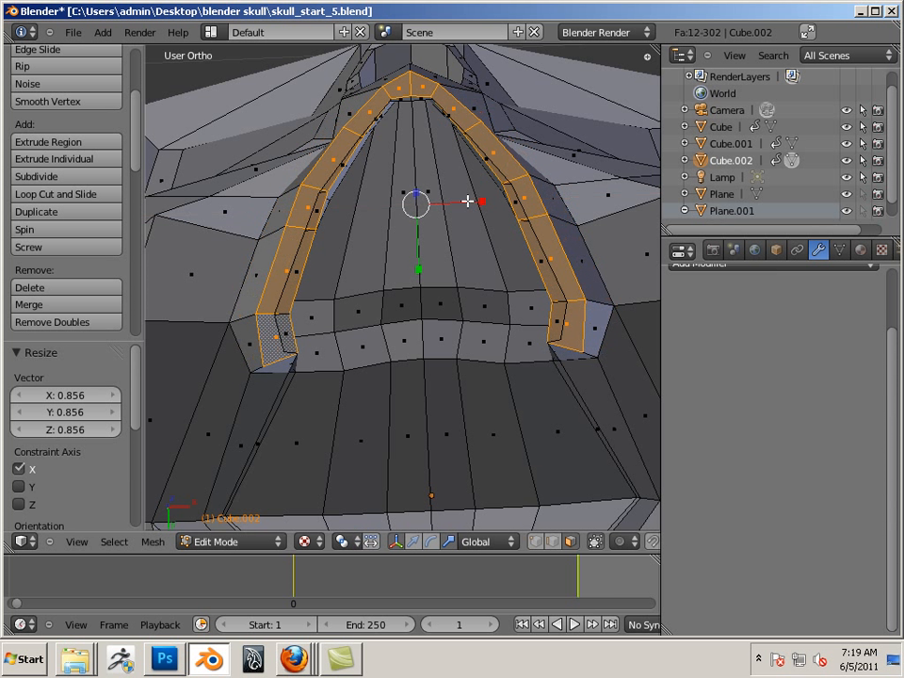
key("ctrl+z")
left_click_drag(417, 268, 420, 245)
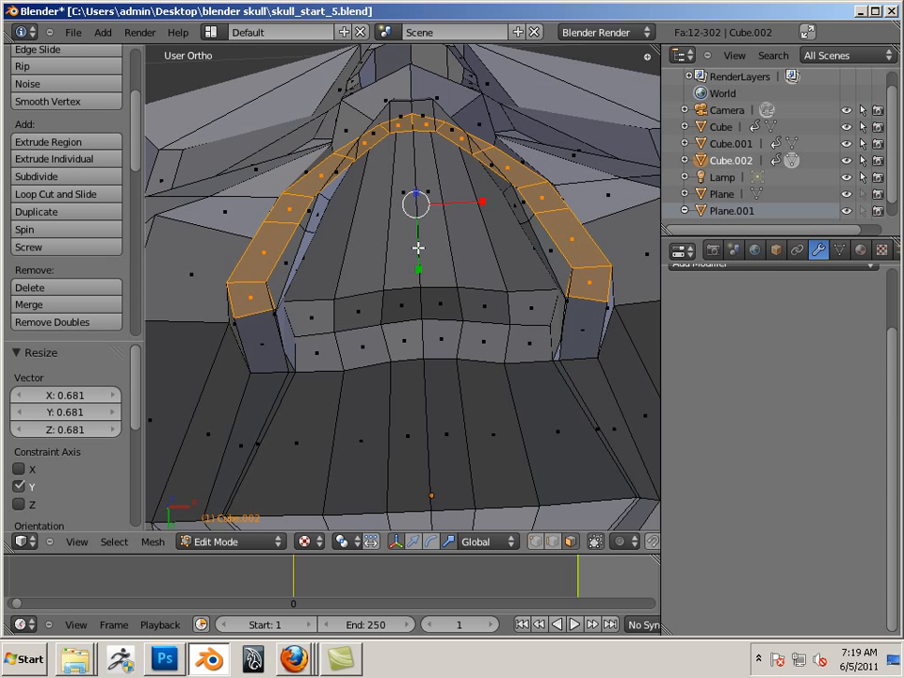
key("ctrl+z")
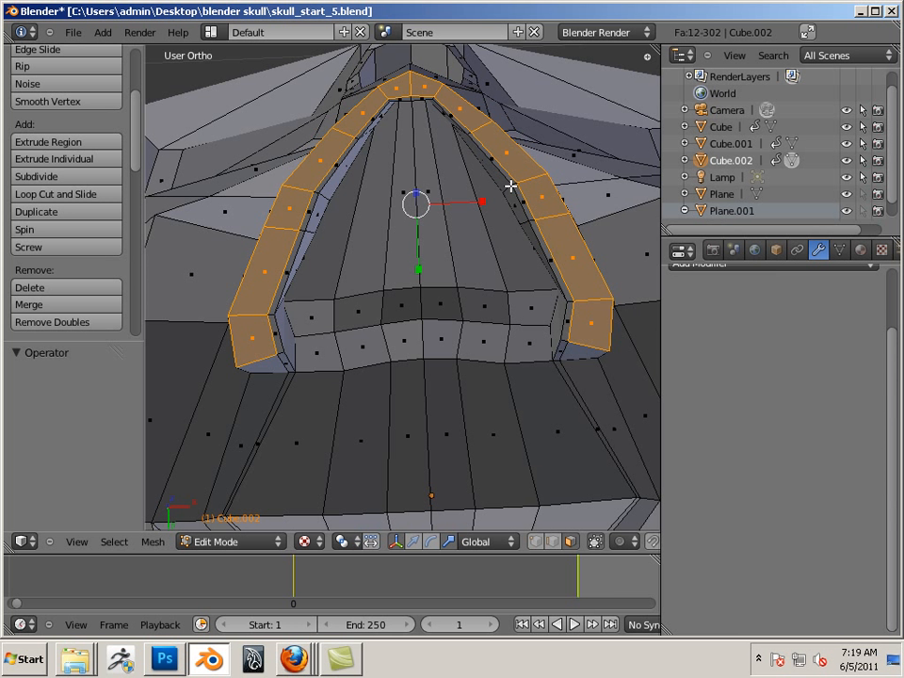
- Apply Inset Extrude to the selected rim faces with an inset of about 0.015 and no extrusion
key("space")
left_click(549, 207)
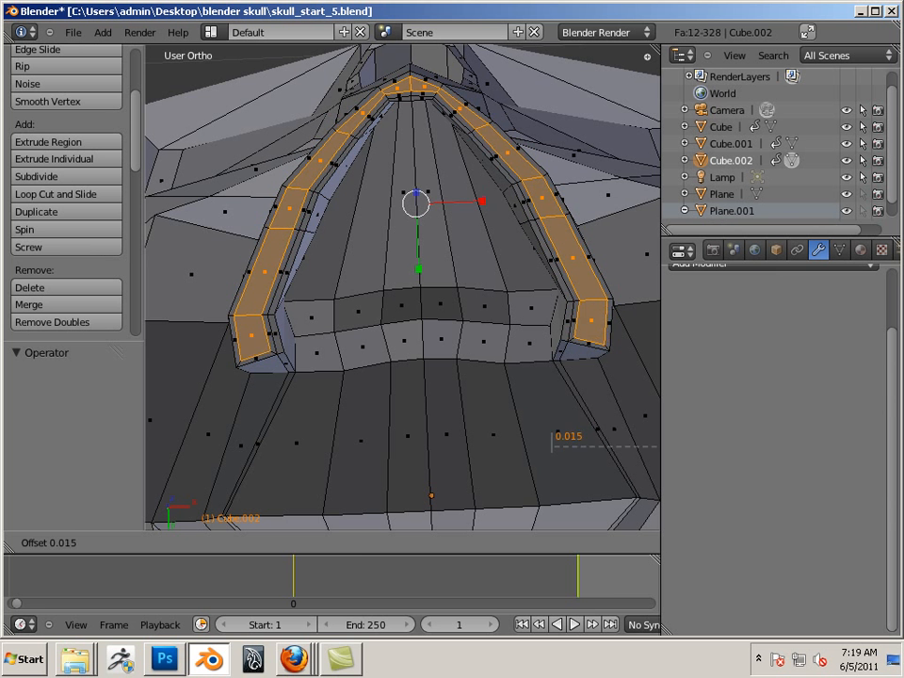
left_click(707, 423)
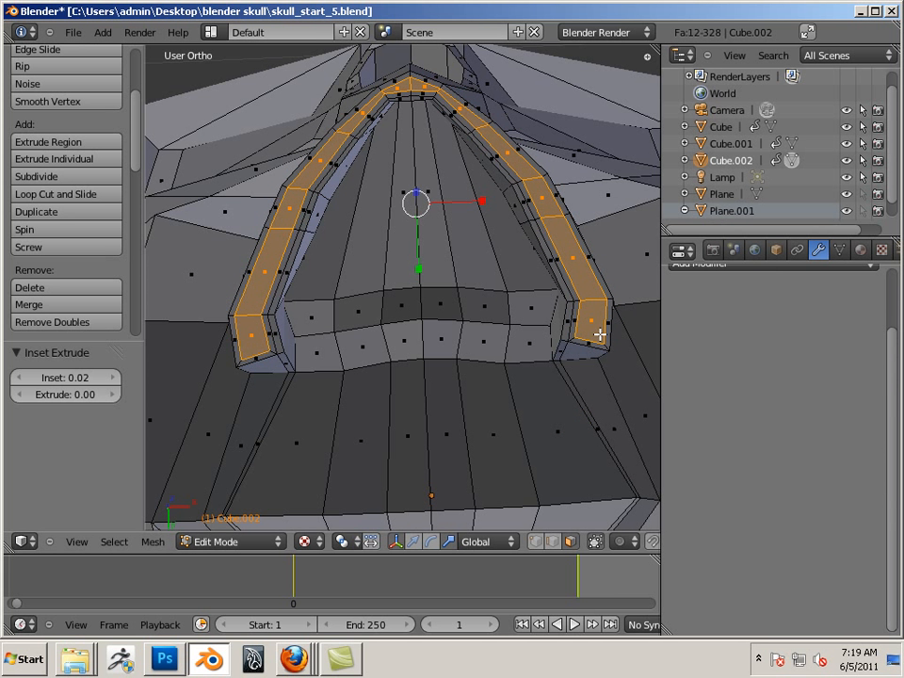
- Duplicate the inset rim faces and place the copy about 0.127 units below the upper jaw
scroll(568, 331, "down", 8)
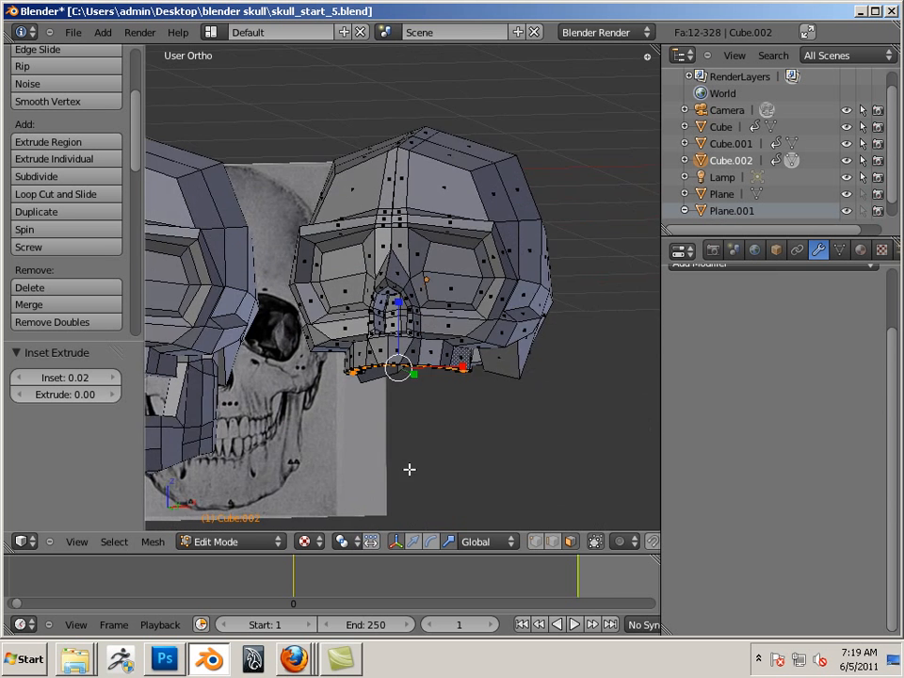
scroll(448, 292, "up", 3)
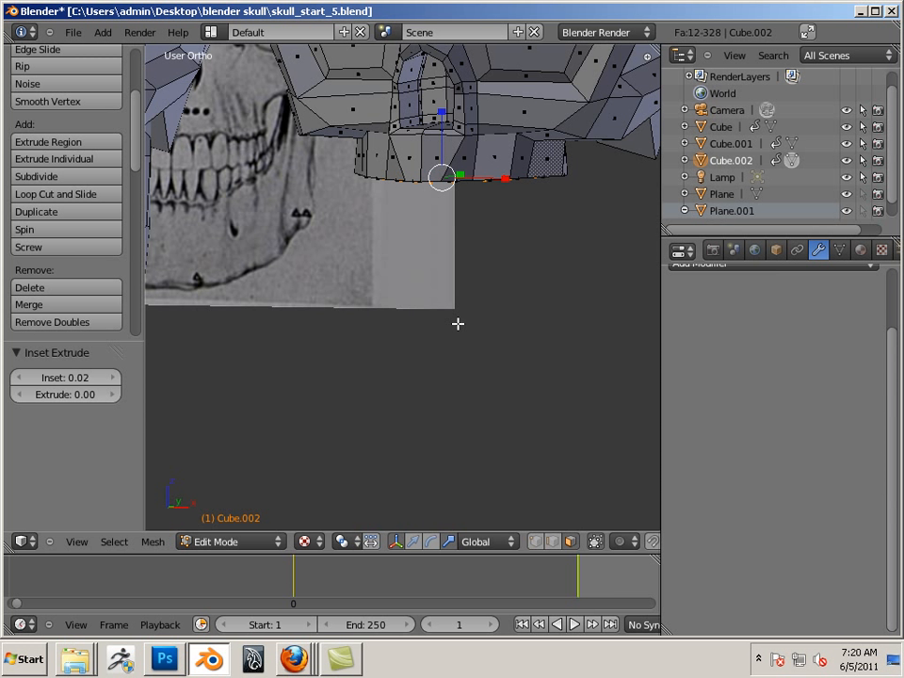
key("e")
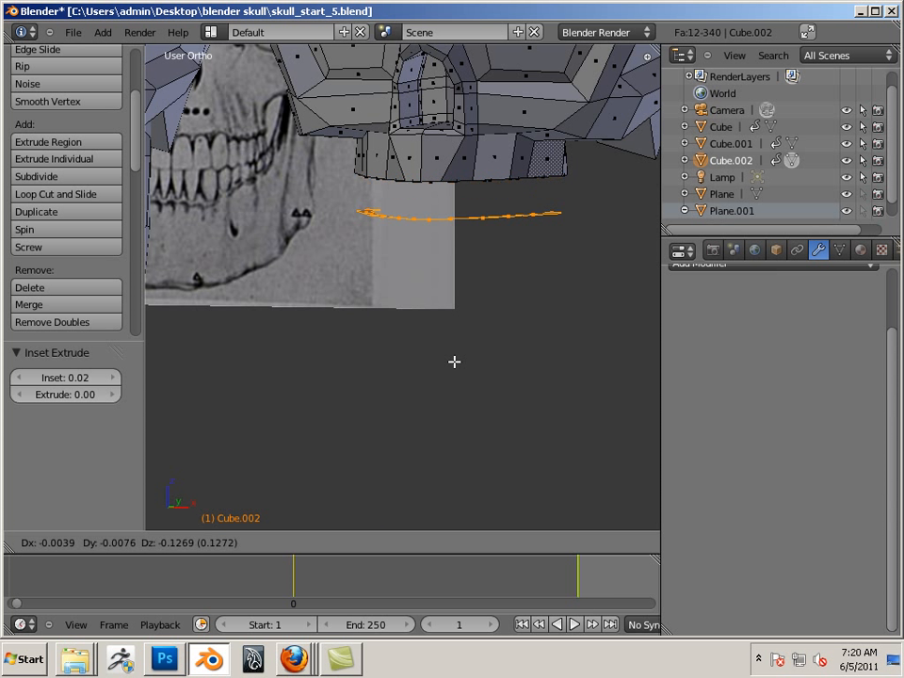
left_click(454, 362)
- Try extruding the duplicated strip's faces individually by about 0.206, and undo the extrusion
scroll(452, 350, "up", 3)
middle_click_drag(451, 338, 396, 386, "shift")
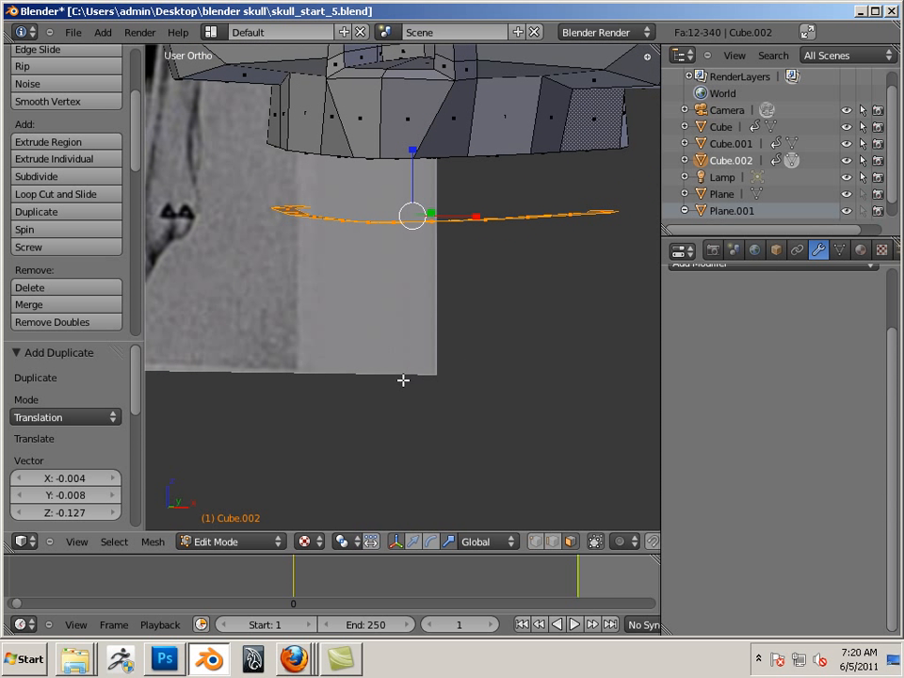
key("e")
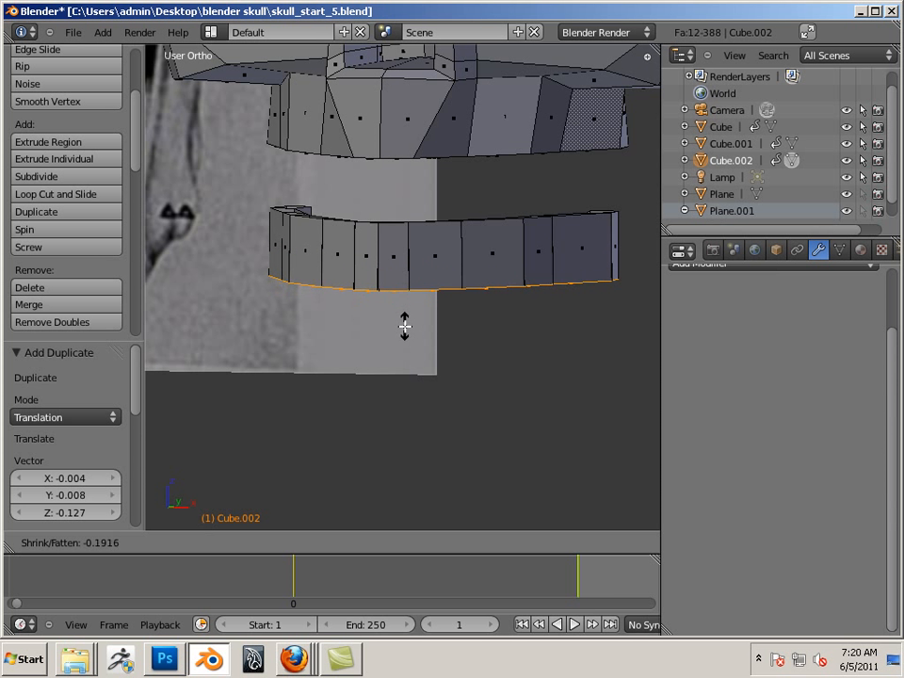
left_click(405, 324)
middle_click_drag(413, 329, 401, 387)
scroll(379, 385, "up", 3)
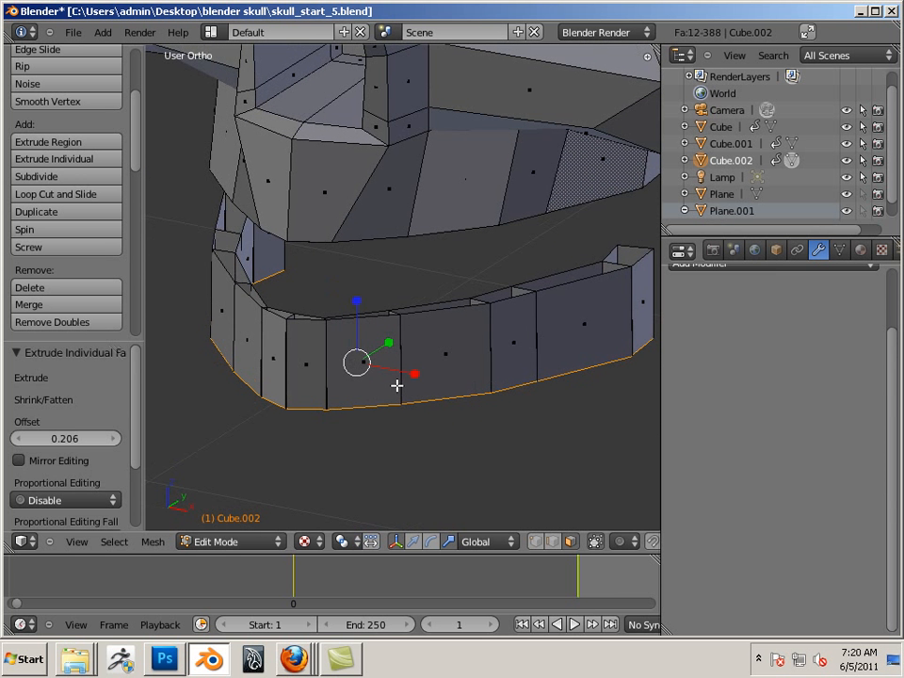
key("ctrl+z")
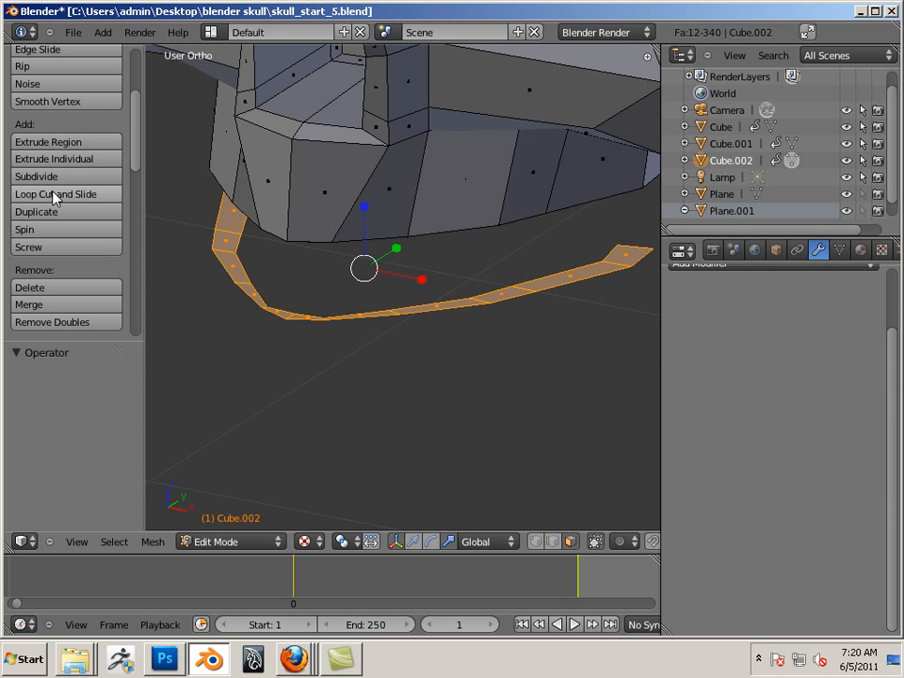
- Extrude the duplicated strip as one region, 0.12 units downward along Z
left_click(66, 142)
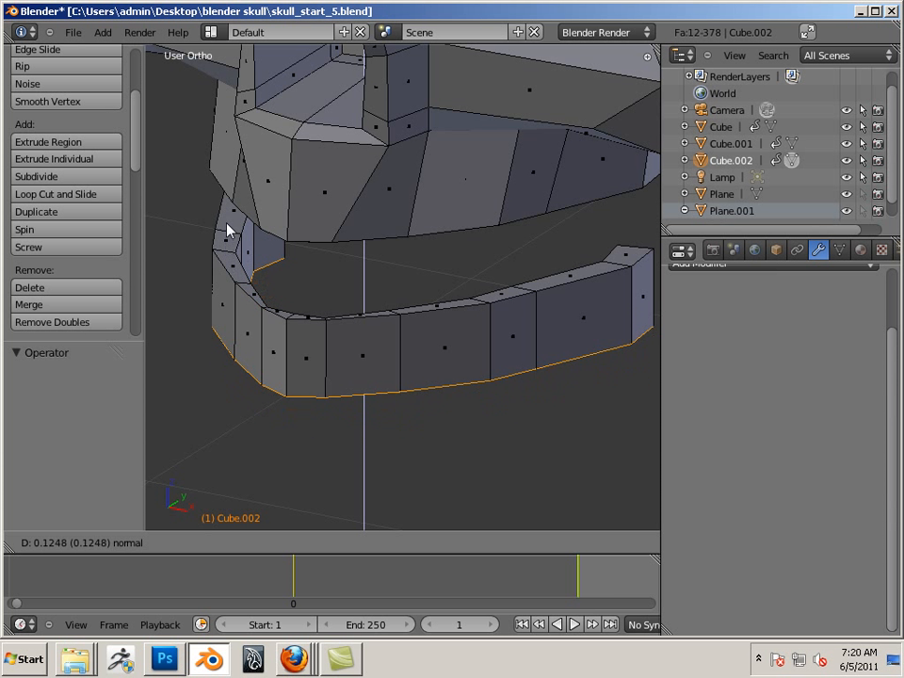
left_click(232, 235)
middle_click_drag(232, 235, 321, 299)
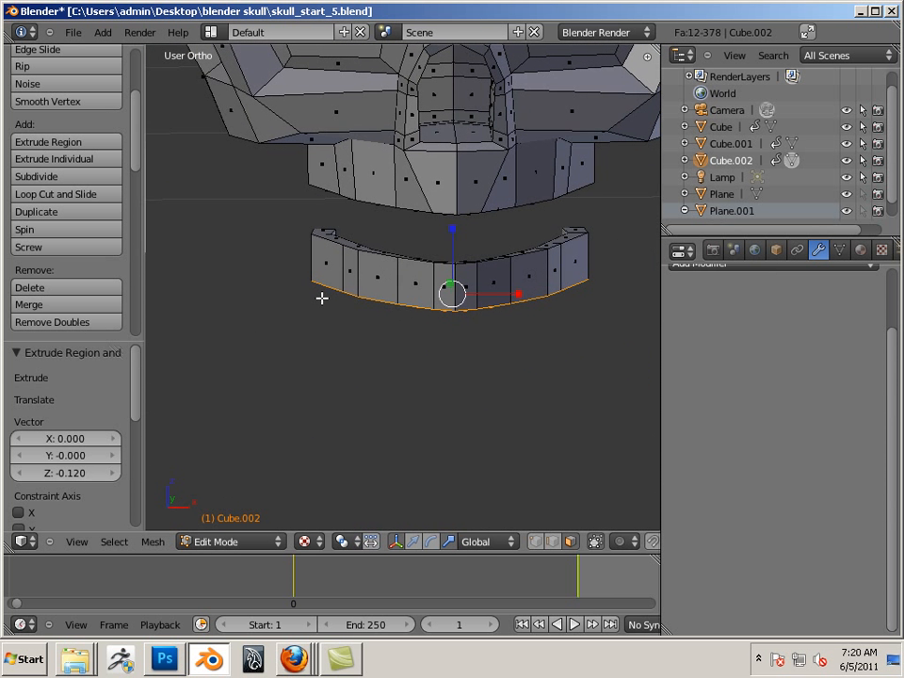
- Select all geometry linked to the extruded strip and separate the selection into its own object
key("a")
right_click(327, 271)
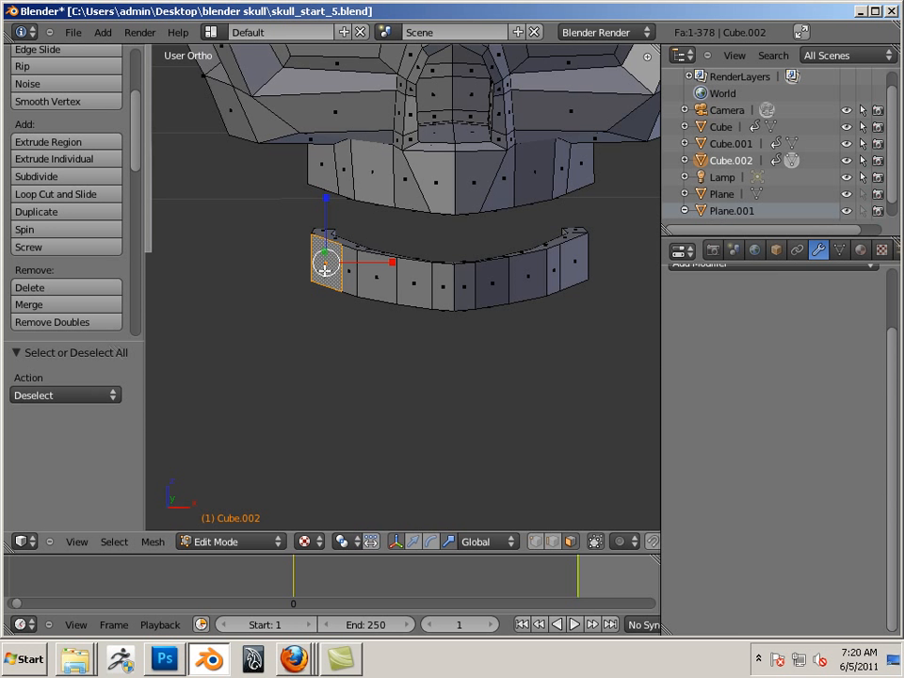
middle_click_drag(500, 332, 373, 309, "ctrl")
middle_click_drag(373, 309, 413, 320, "shift")
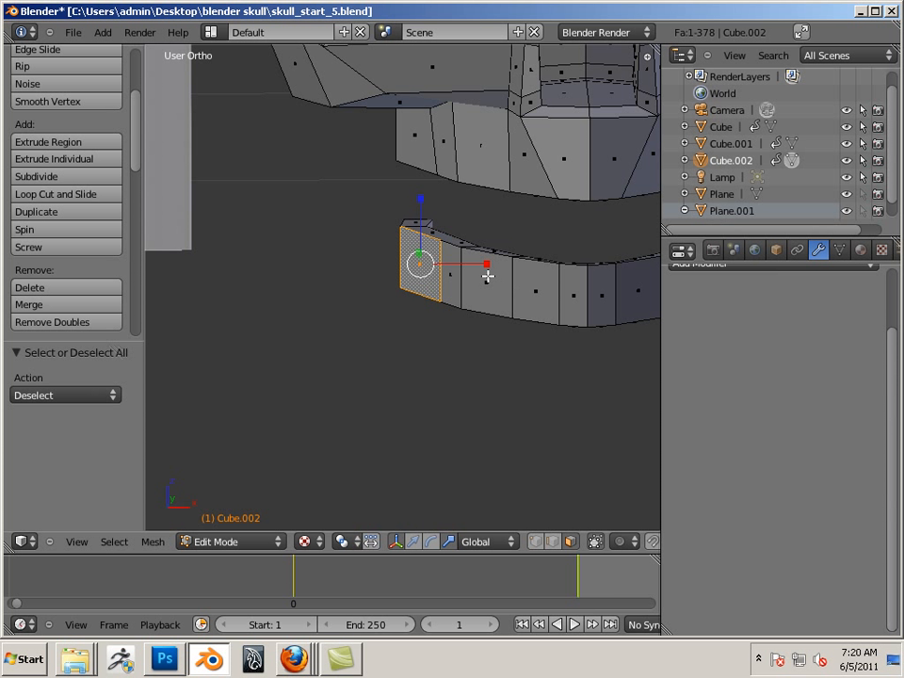
key("l")
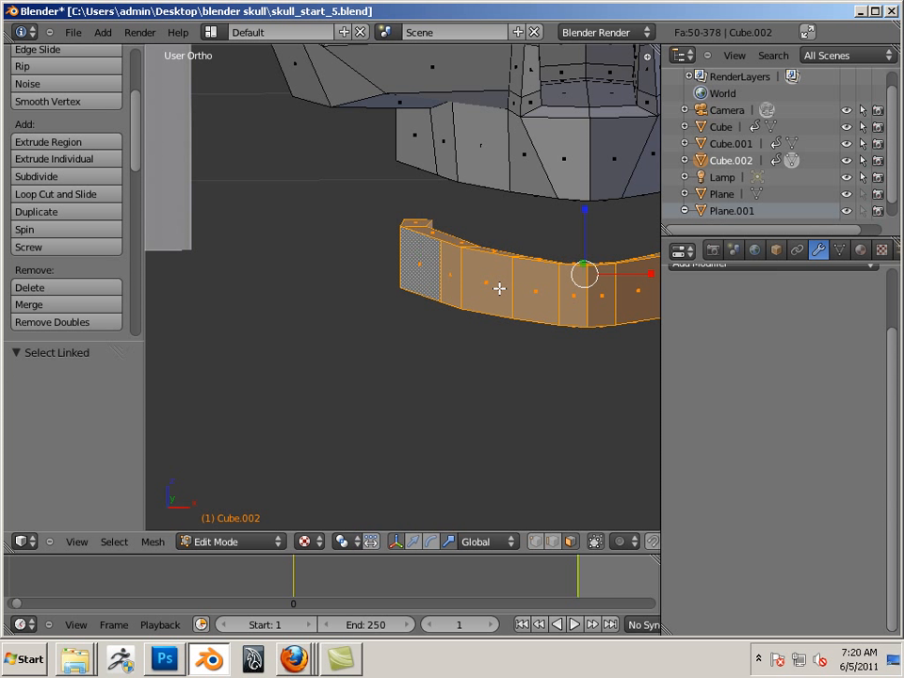
left_click(152, 542)
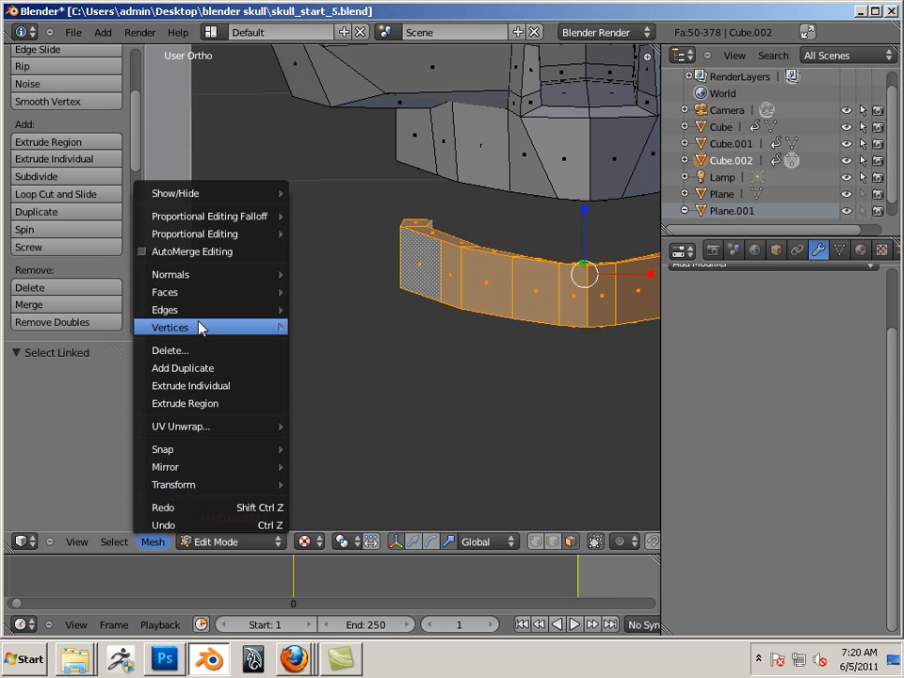
mouse_move(201, 326)
left_click(349, 378)
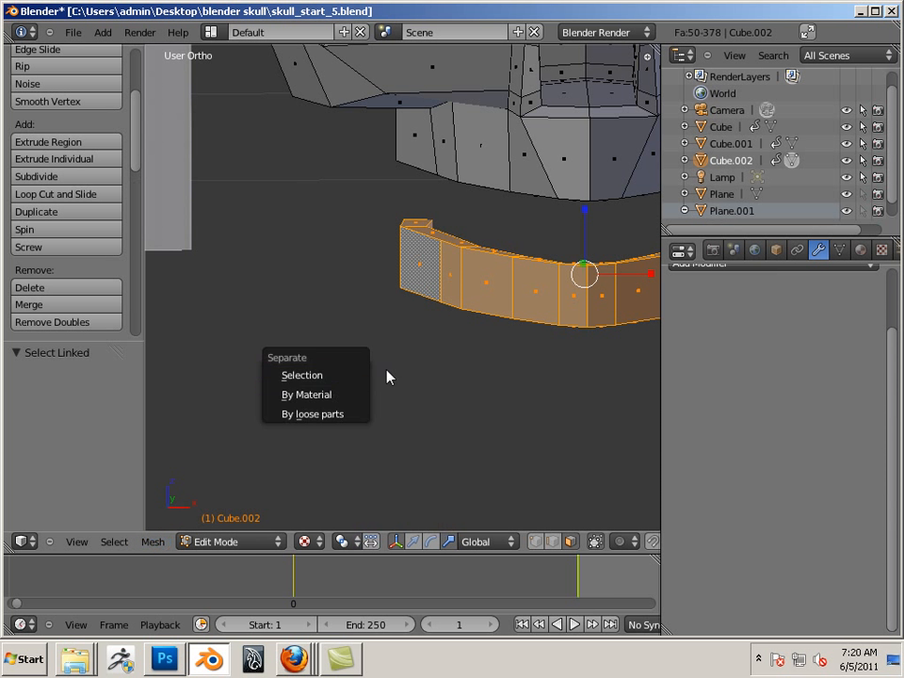
left_click(154, 544)
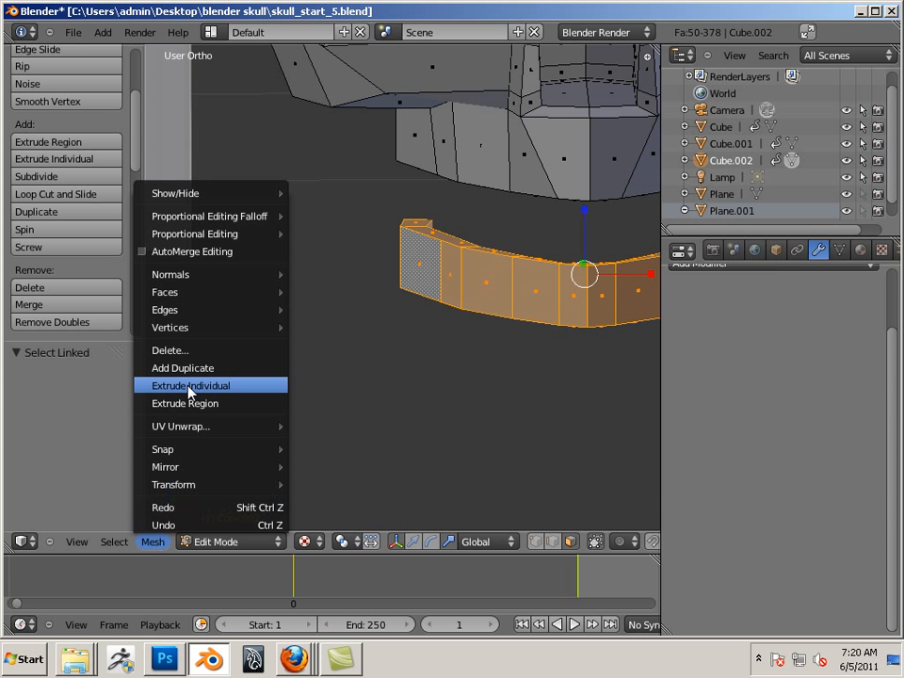
mouse_move(201, 330)
left_click(338, 381)
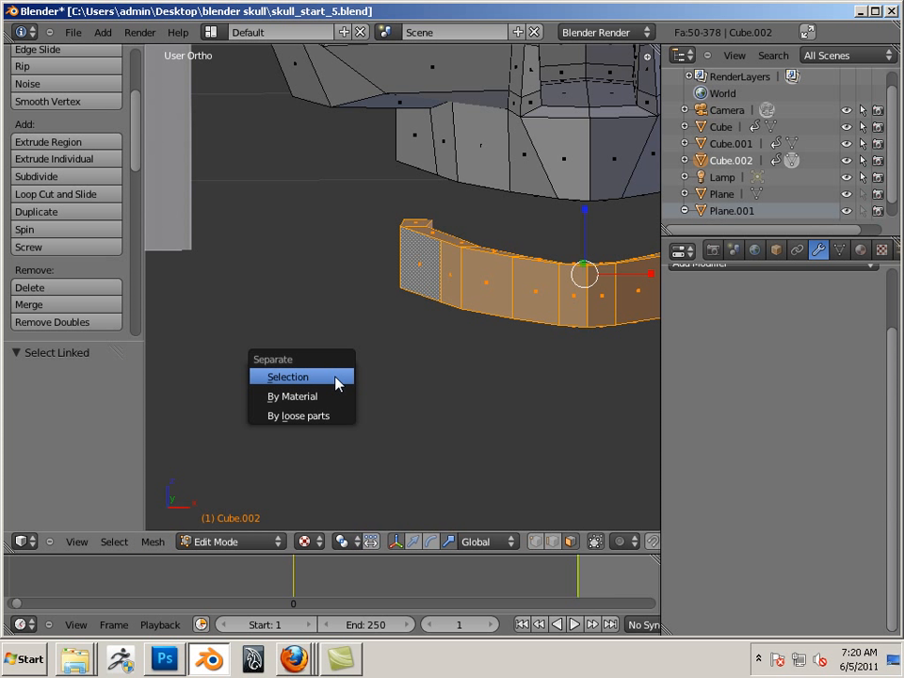
left_click(287, 377)
- Return to Object Mode and move the separated strip about -1.685 units along X, back under the original skull
scroll(450, 385, "down", 5)
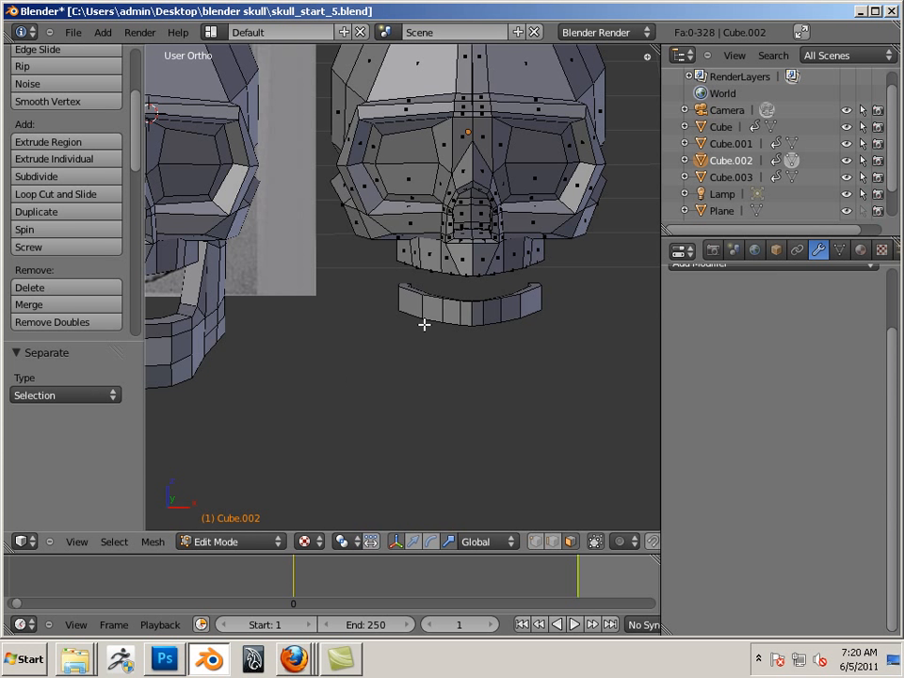
key("a")
key("Tab")
right_click(446, 317)
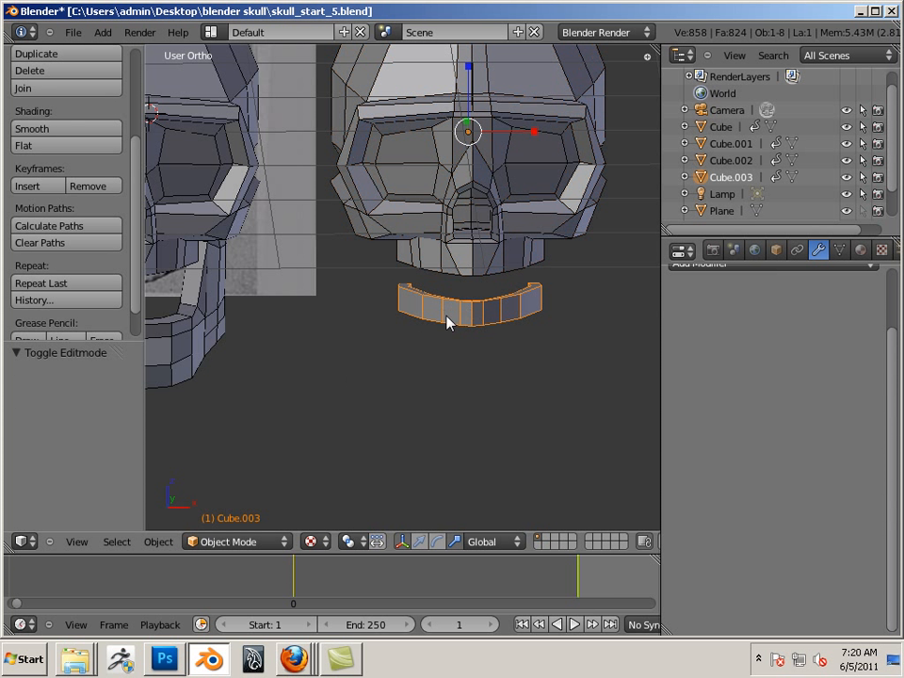
key("g")
key("x")
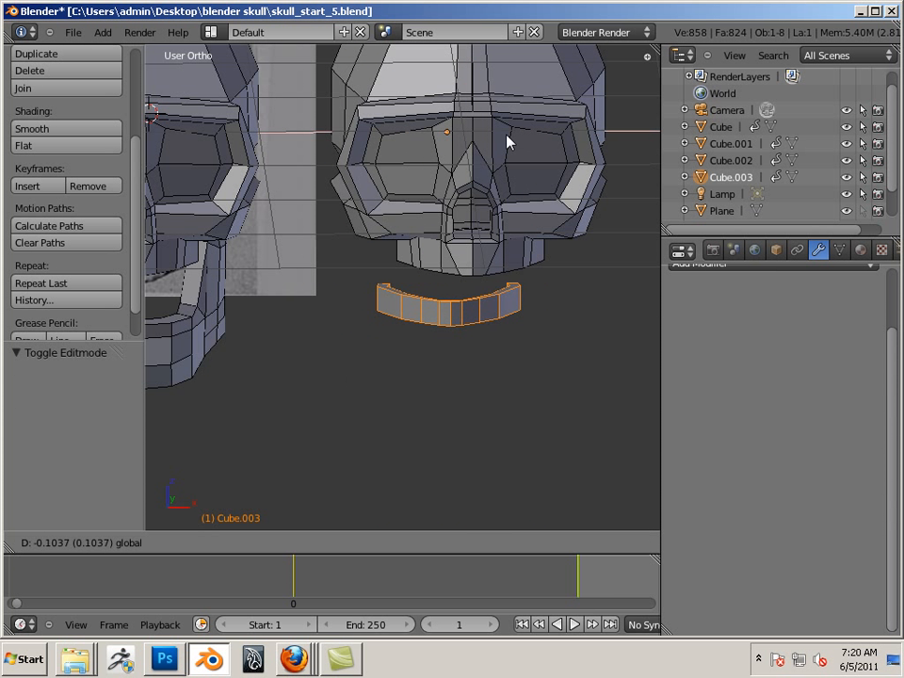
left_click(185, 159)
- Raise the strip about 0.144 units along Z against the upper jaw, and fine-tune its horizontal placement, including -0.010 along X
middle_click_drag(281, 308, 532, 333, "shift")
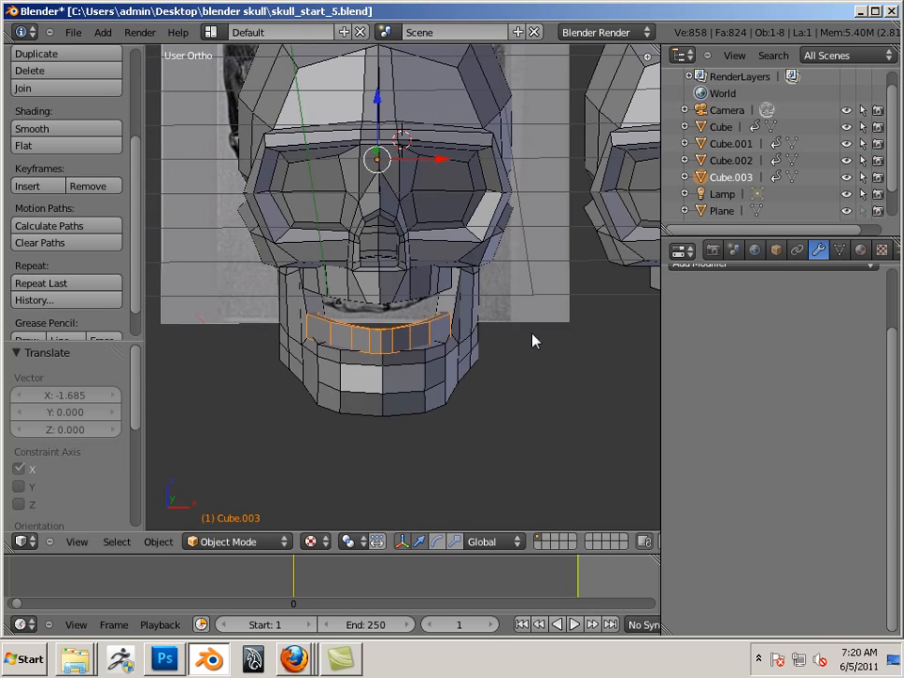
left_click_drag(377, 103, 398, 115)
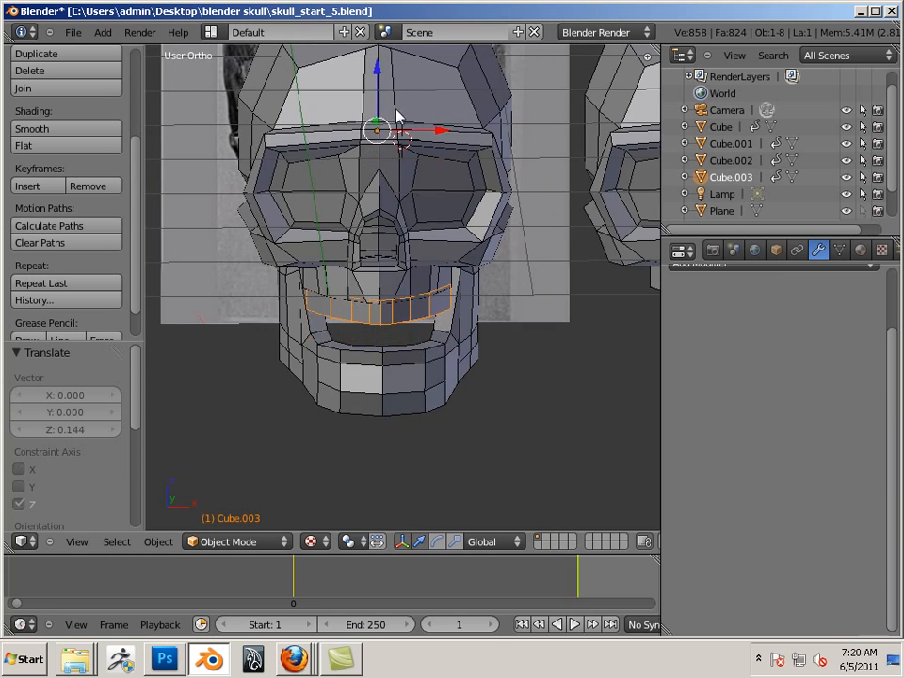
middle_click_drag(397, 115, 295, 308)
left_click_drag(485, 99, 511, 105)
middle_click_drag(430, 244, 415, 282)
left_click_drag(440, 148, 440, 147)
middle_click_drag(439, 147, 415, 396)
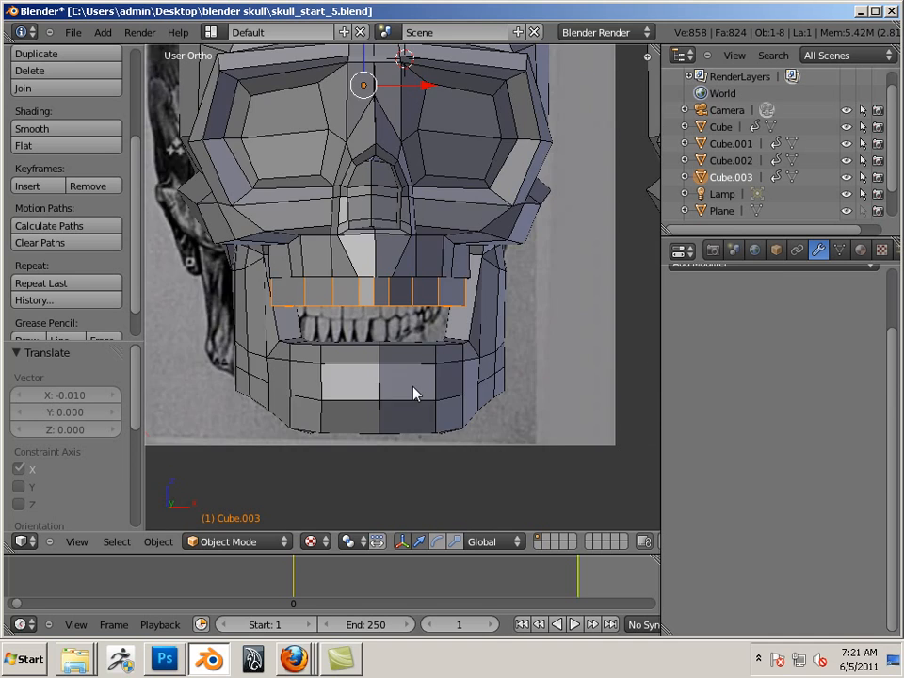
key("KP_1")
middle_click_drag(471, 467, 302, 463)
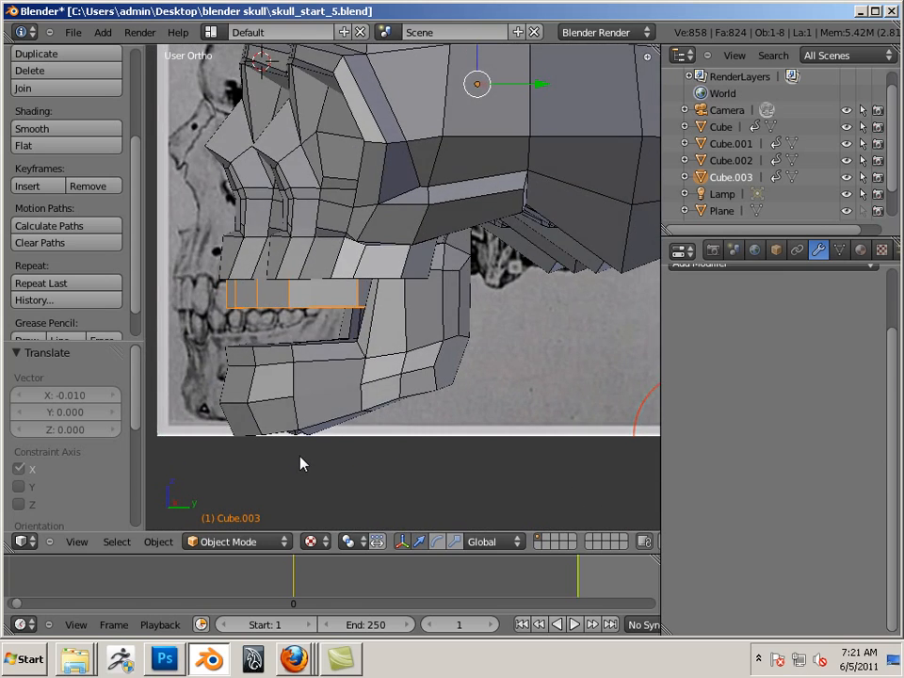
- Select the lower jaw object of the original skull and duplicate it in place
key("KP_3")
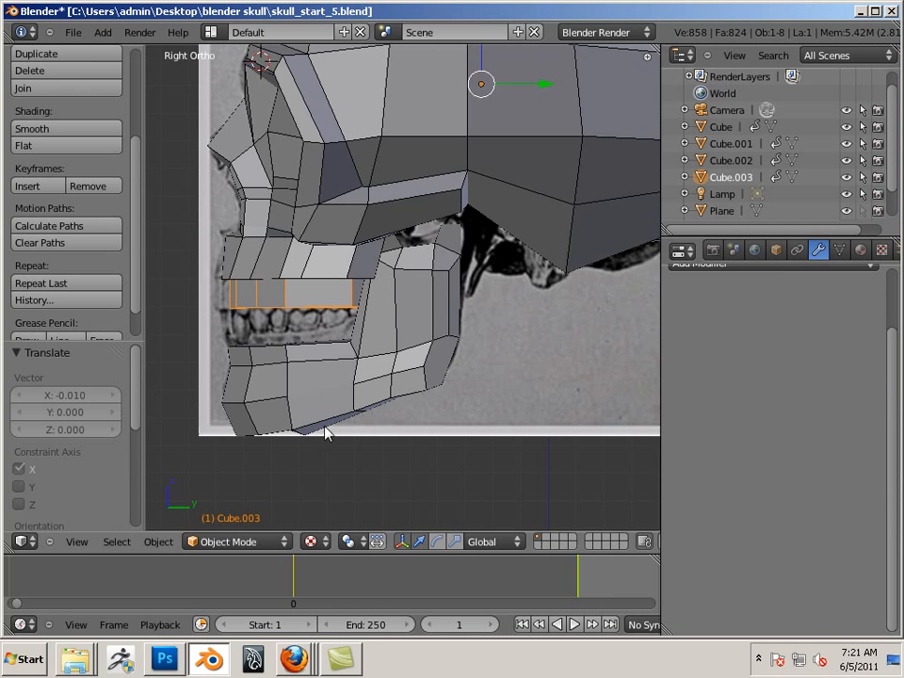
scroll(393, 471, "up", 5)
middle_click_drag(297, 409, 440, 414, "shift")
scroll(440, 414, "down", 6)
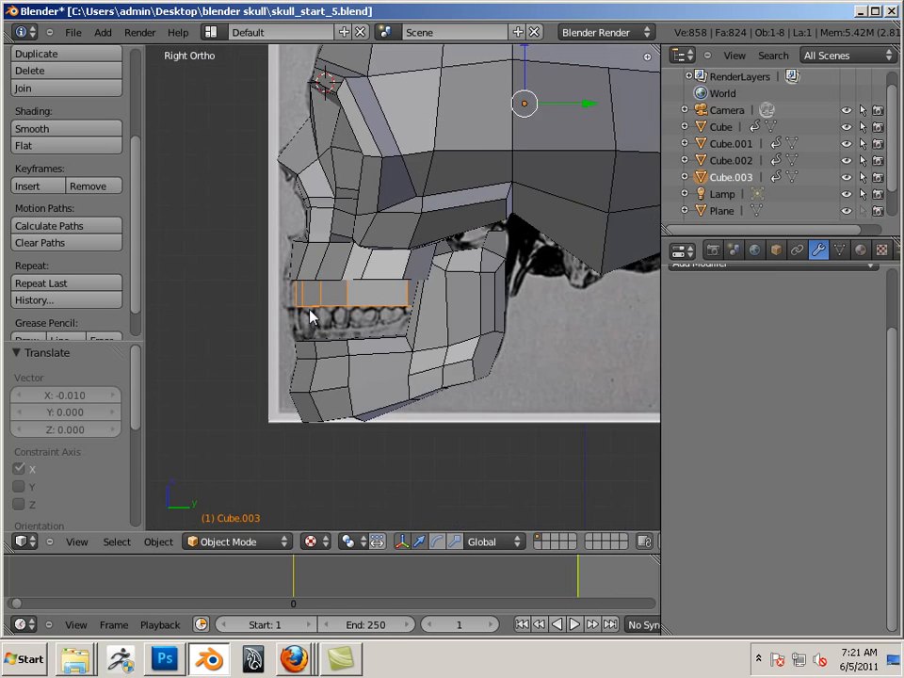
middle_click_drag(309, 311, 335, 312)
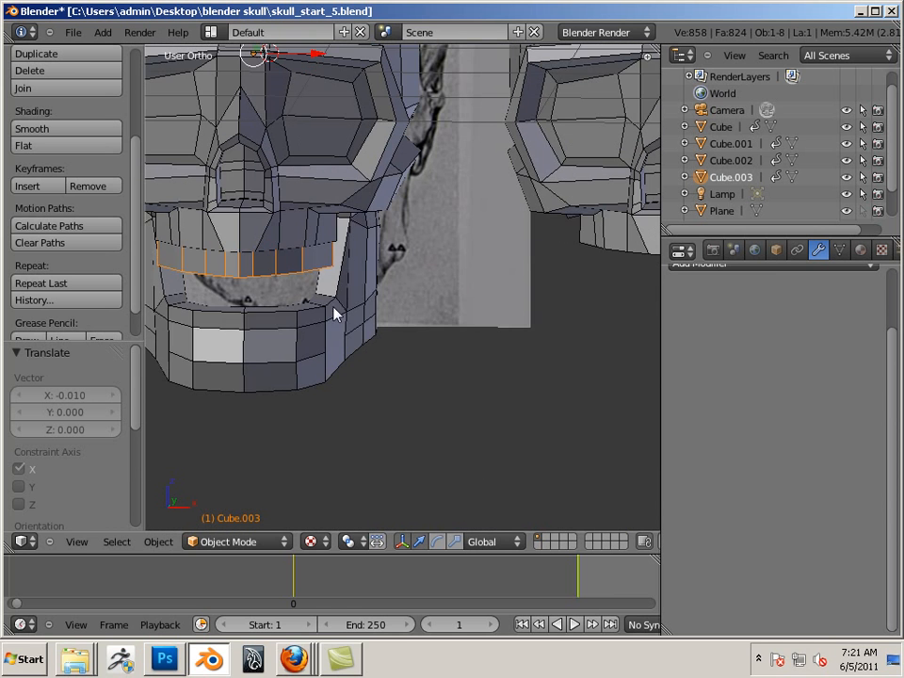
right_click(314, 339)
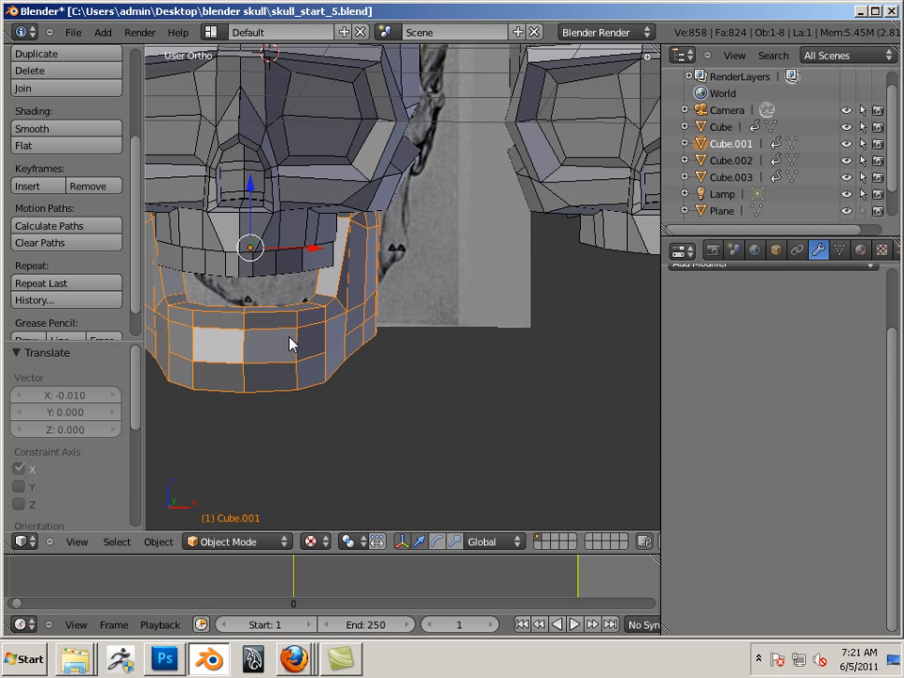
key("shift+d")
left_click(288, 344)
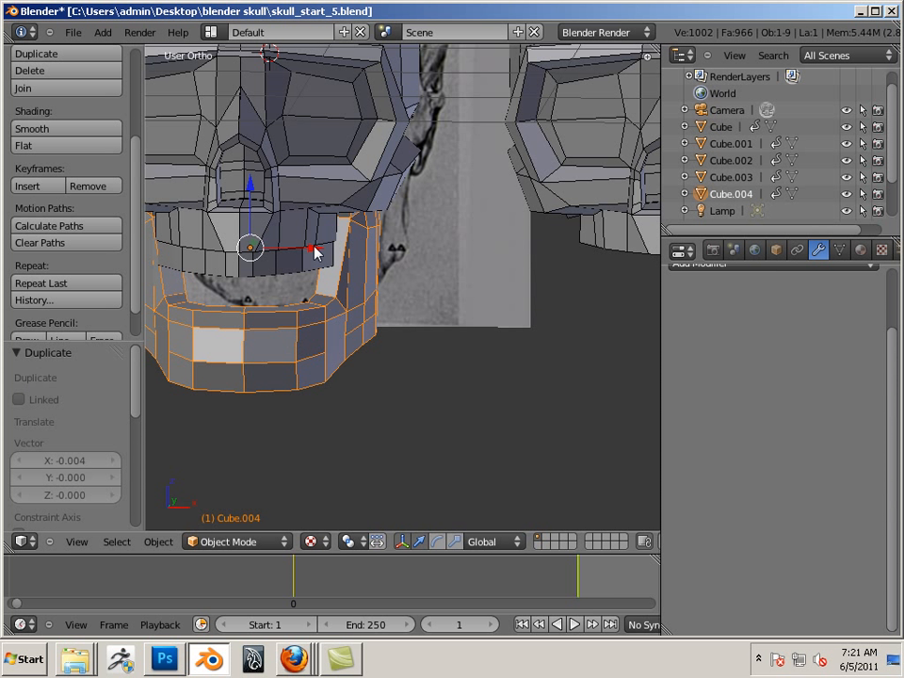
- Move the duplicated jaw along X in two moves, the second of 1.486 units, until it stands clear of both skulls
left_click_drag(314, 249, 668, 323)
middle_click_drag(583, 338, 213, 338, "shift")
left_click_drag(290, 262, 662, 311)
middle_click_drag(502, 311, 302, 305, "shift")
scroll(303, 305, "up", 4)
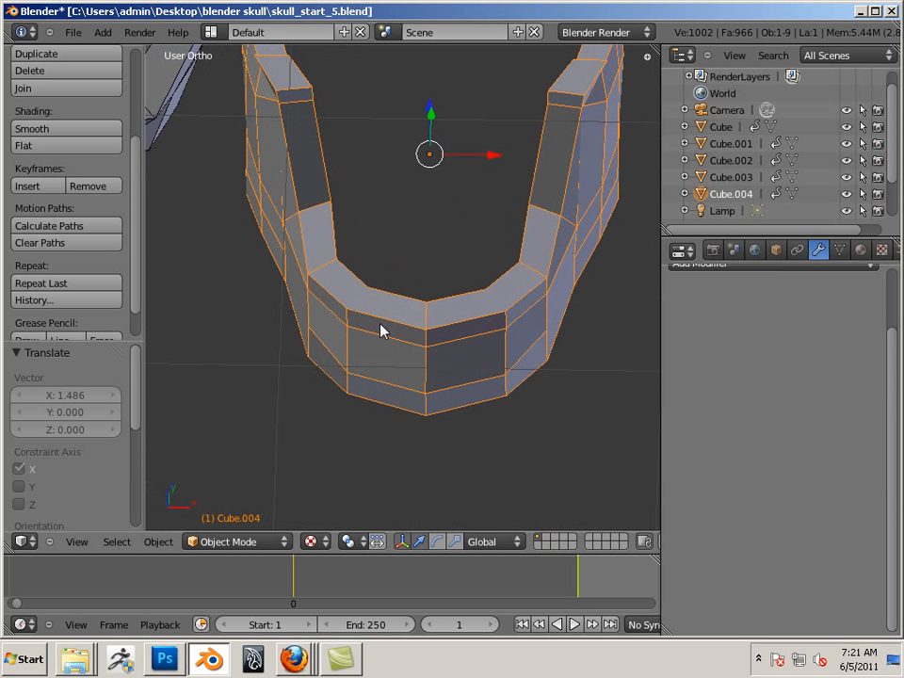
- Enter Edit Mode on the duplicated jaw and select the six upper rim faces around the front arch
key("Tab")
right_click(543, 259)
right_click(508, 287, "shift")
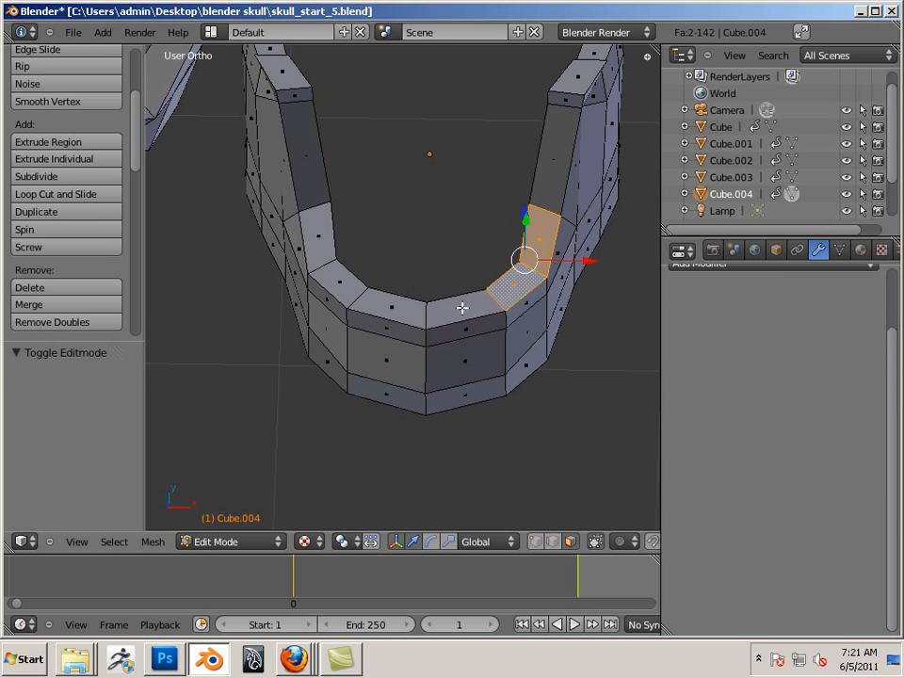
right_click(462, 307, "shift")
right_click(390, 306, "shift")
right_click(335, 284, "shift")
right_click(336, 255, "shift")
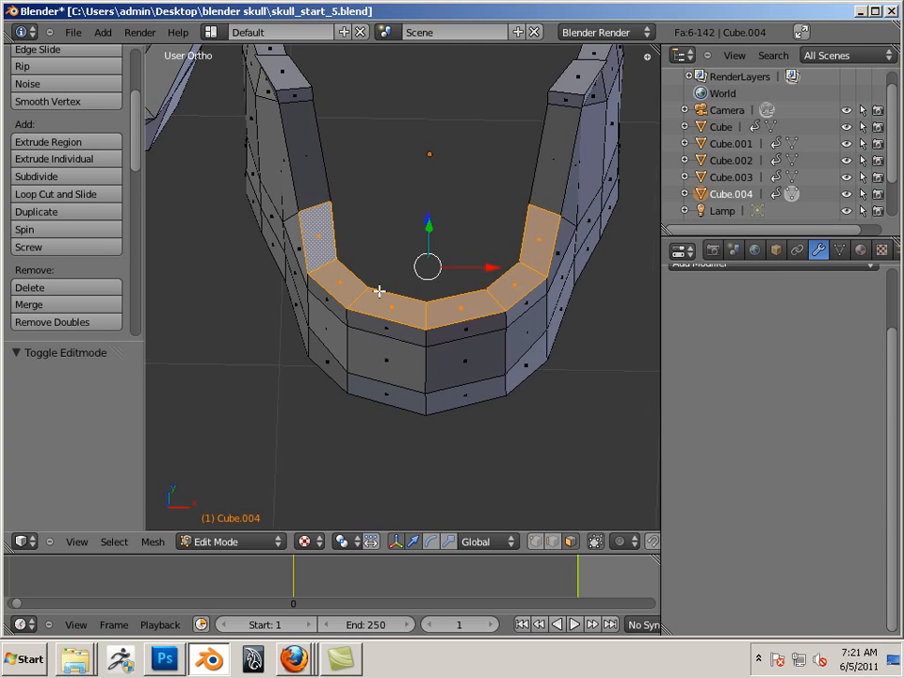
- Apply Inset Extrude to the selected rim faces with an inset of 0.03 and an extrude of 0.00
middle_click_drag(379, 292, 325, 336)
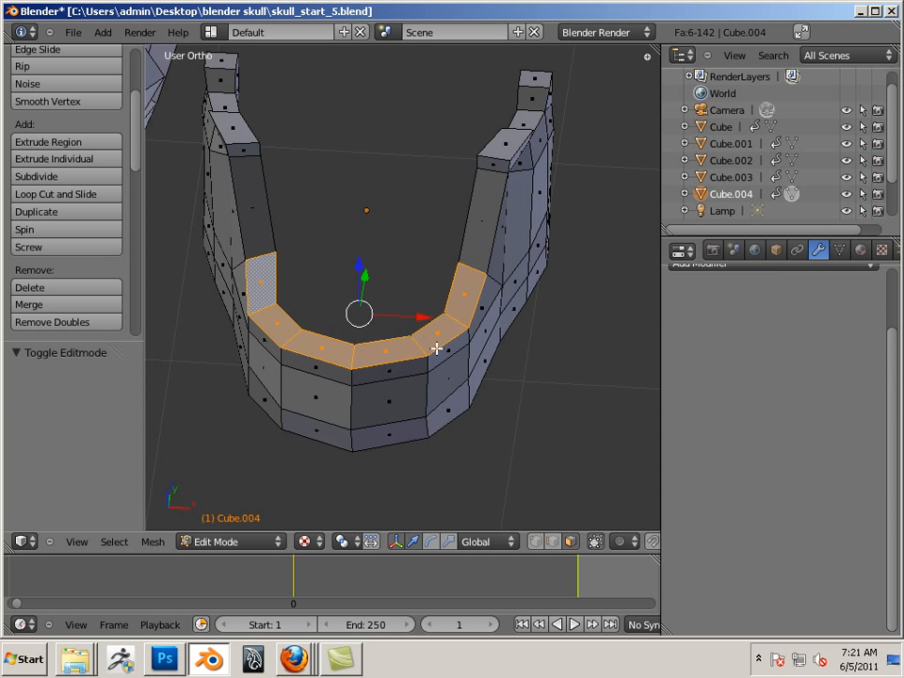
key("space")
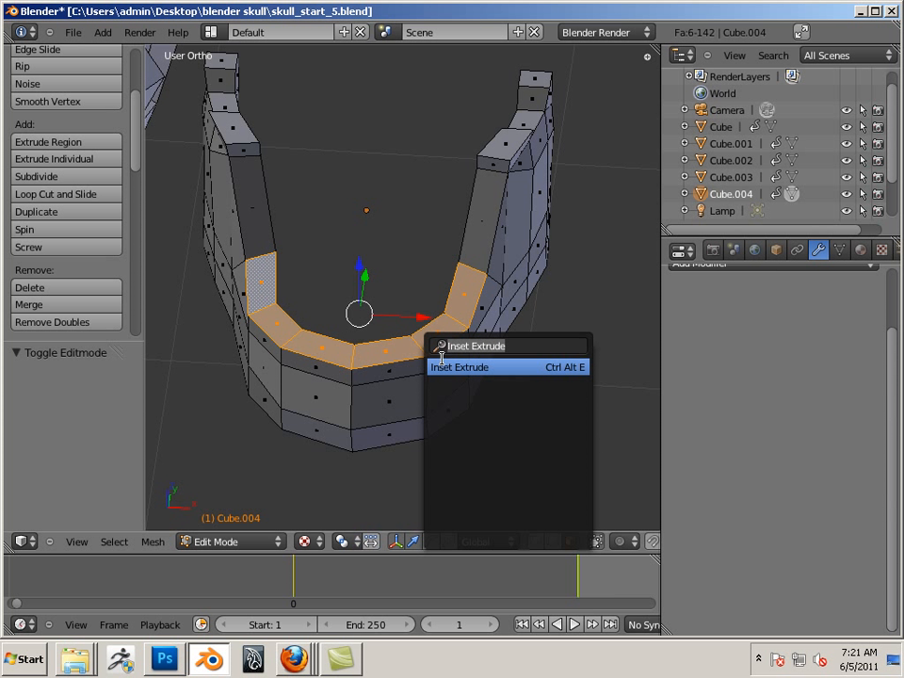
left_click(452, 365)
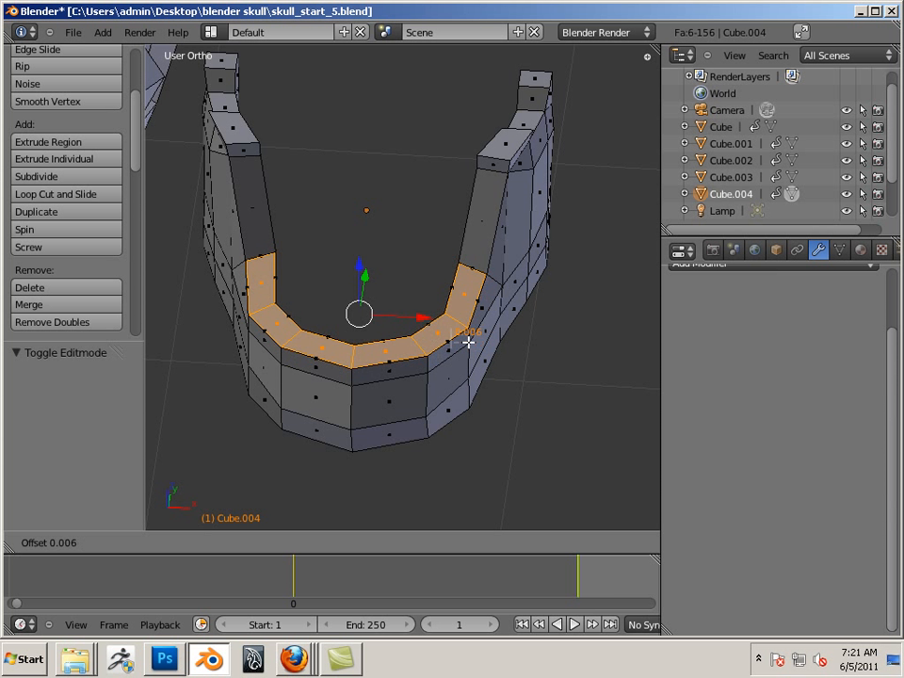
left_click(536, 343)
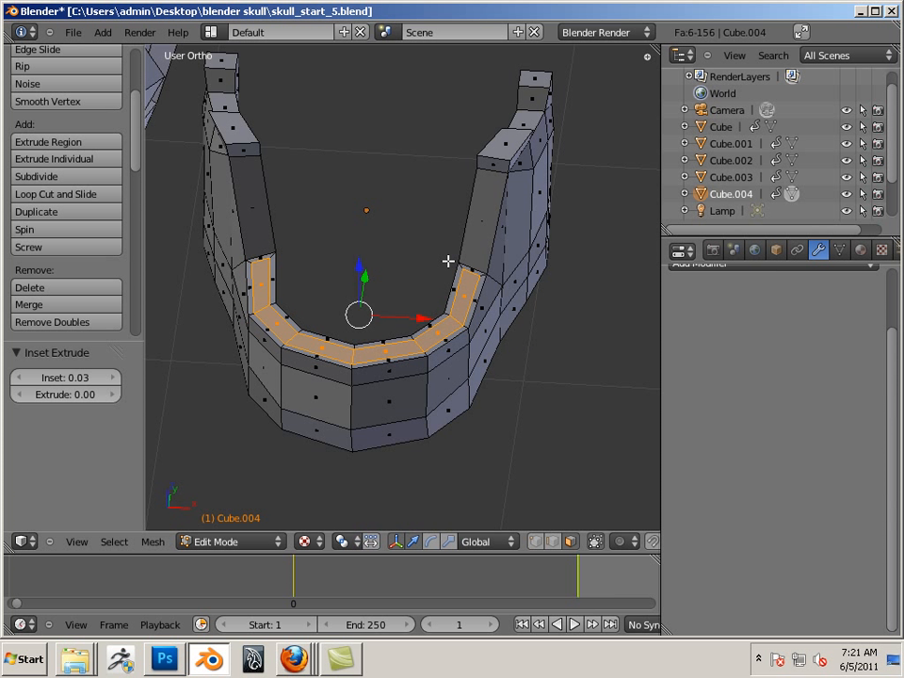
- Duplicate the inset rim faces and raise the copy 0.137 units along Z above the jaw
middle_click_drag(498, 302, 301, 318)
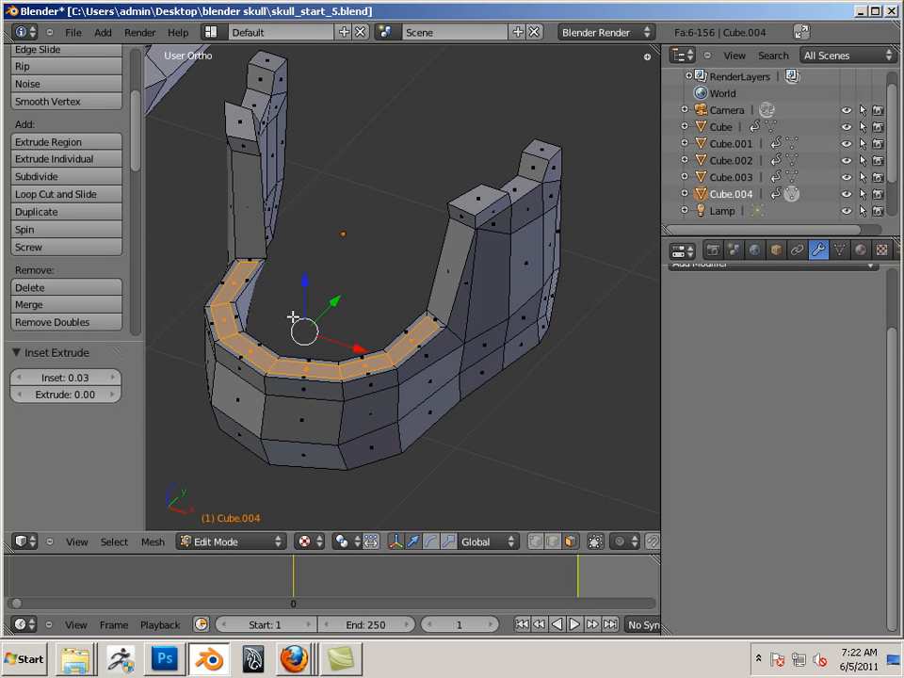
key("shift+d")
left_click(293, 317)
key("g")
key("z")
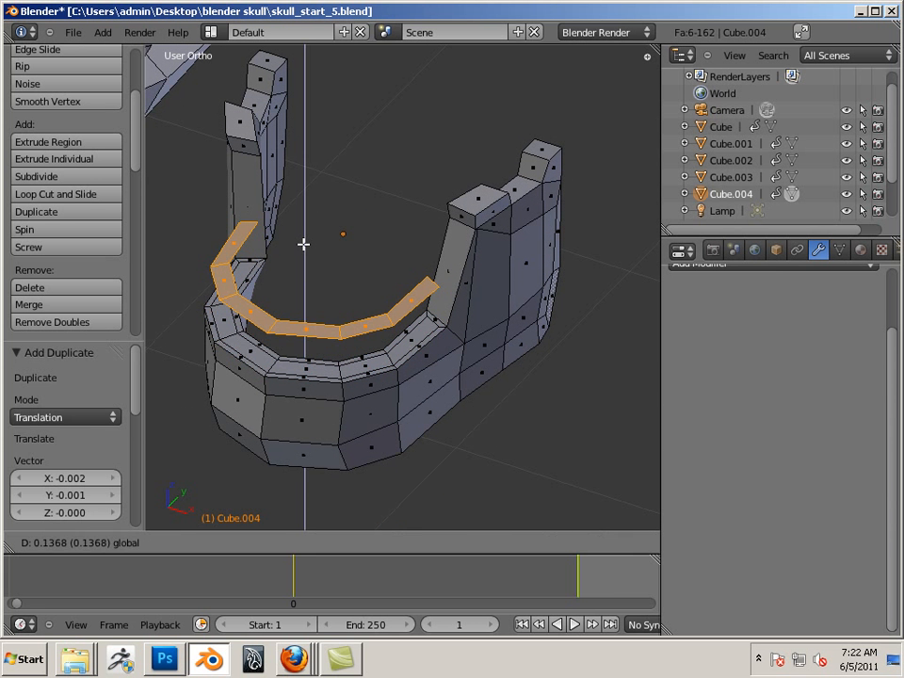
left_click(303, 244)
- Try extruding the raised strip's faces individually with an offset of 0.209, and undo it
middle_click_drag(304, 244, 306, 374)
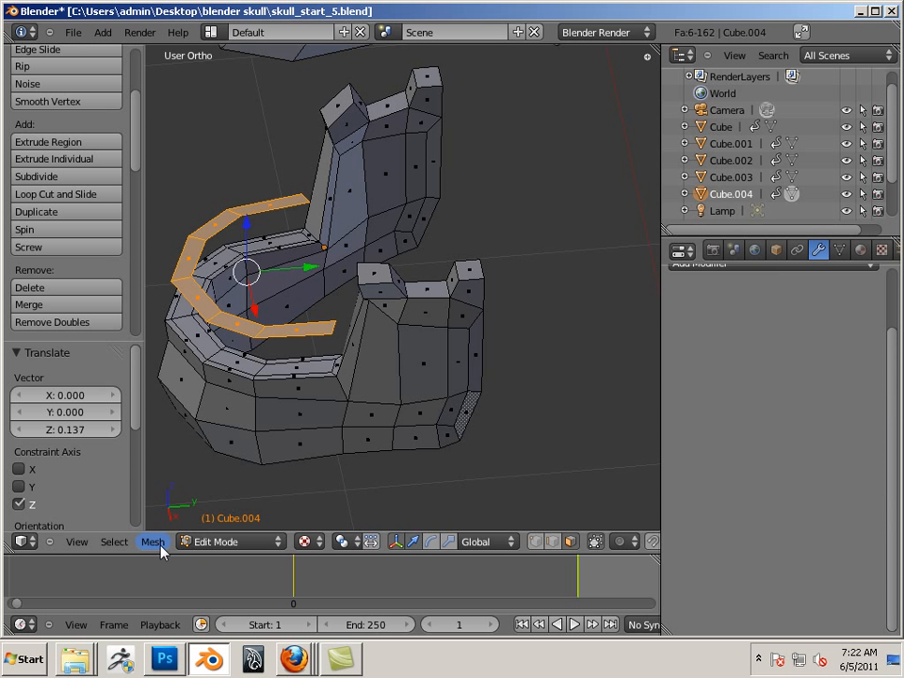
middle_click_drag(189, 452, 358, 359)
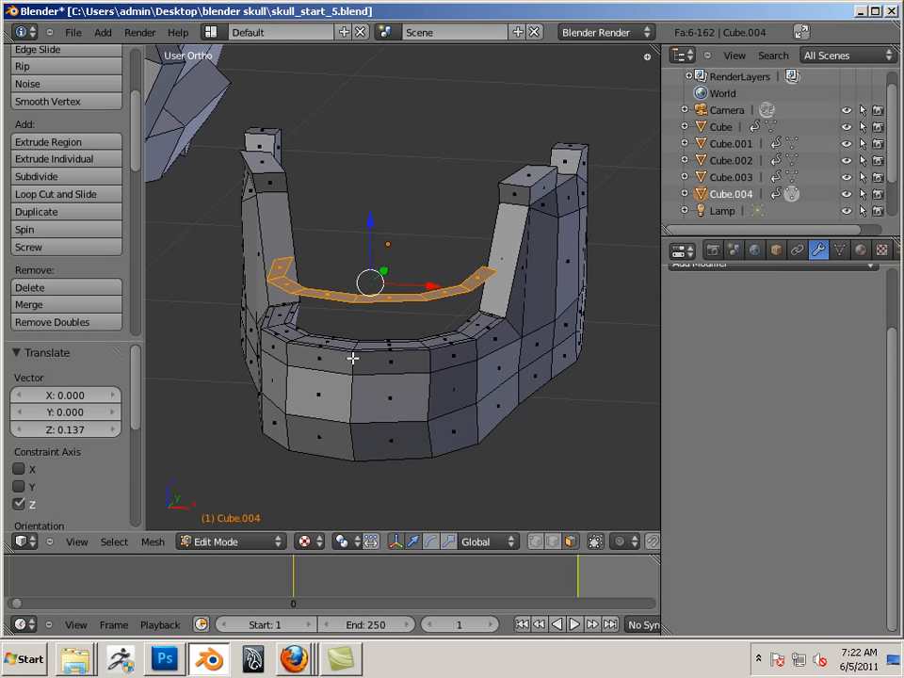
key("alt+s")
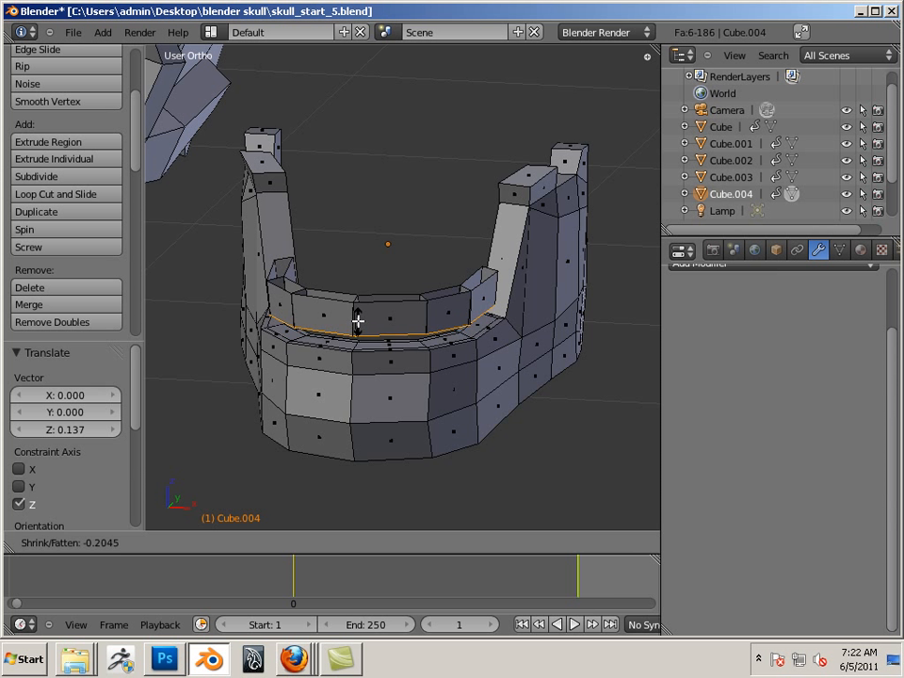
left_click(342, 342)
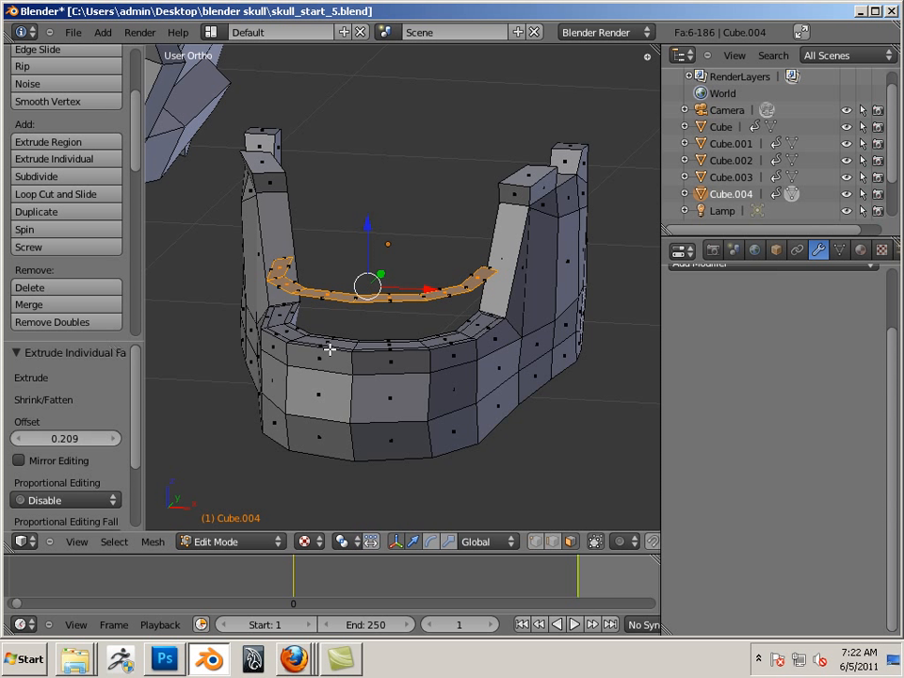
key("ctrl+z")
- Extrude the raised strip as one region down toward the jaw rim, about 0.122 units along Z
left_click(67, 142)
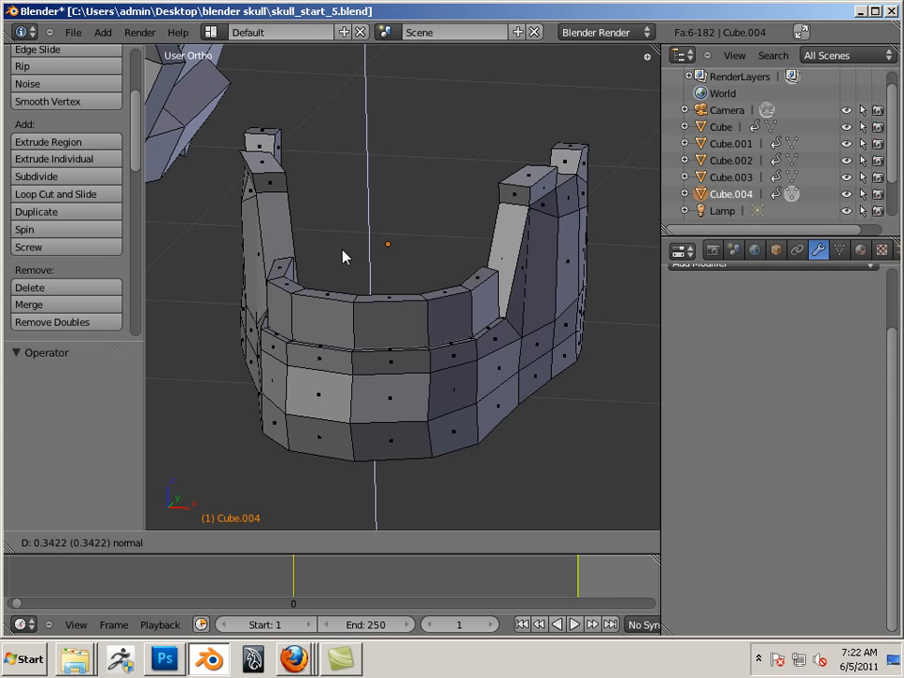
left_click(282, 181)
middle_click_drag(282, 182, 454, 384)
- Select all geometry linked to the extruded strip and separate the selection from the jaw into its own object
right_click(374, 349)
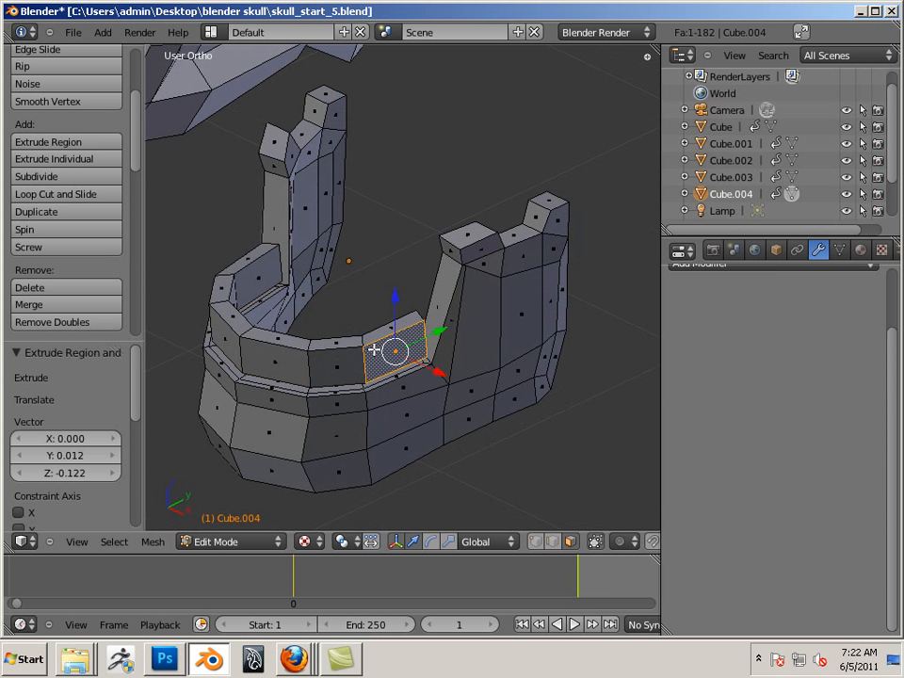
key("Tab")
key("Tab")
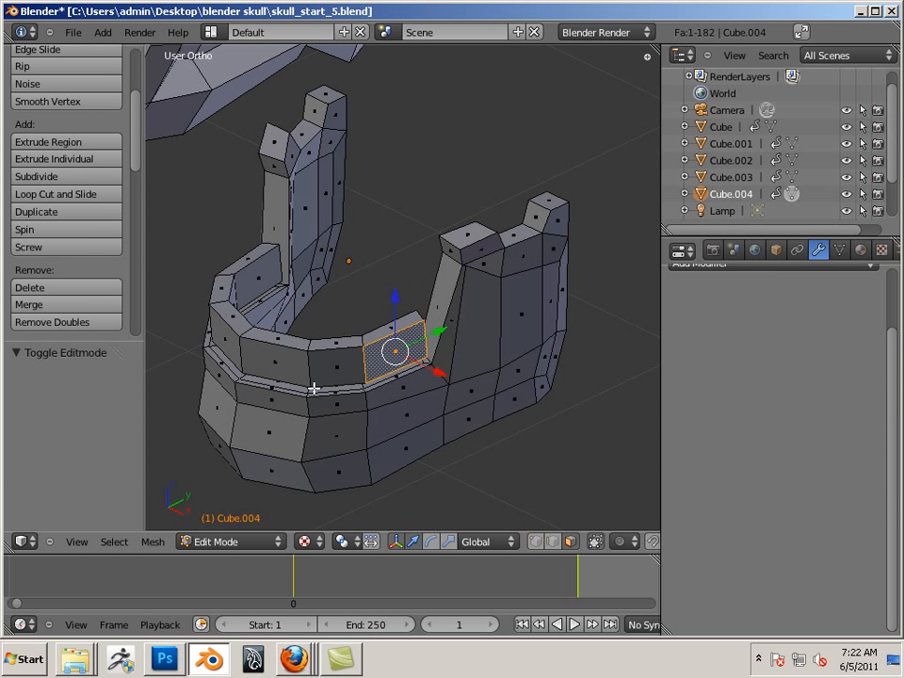
key("ctrl+l")
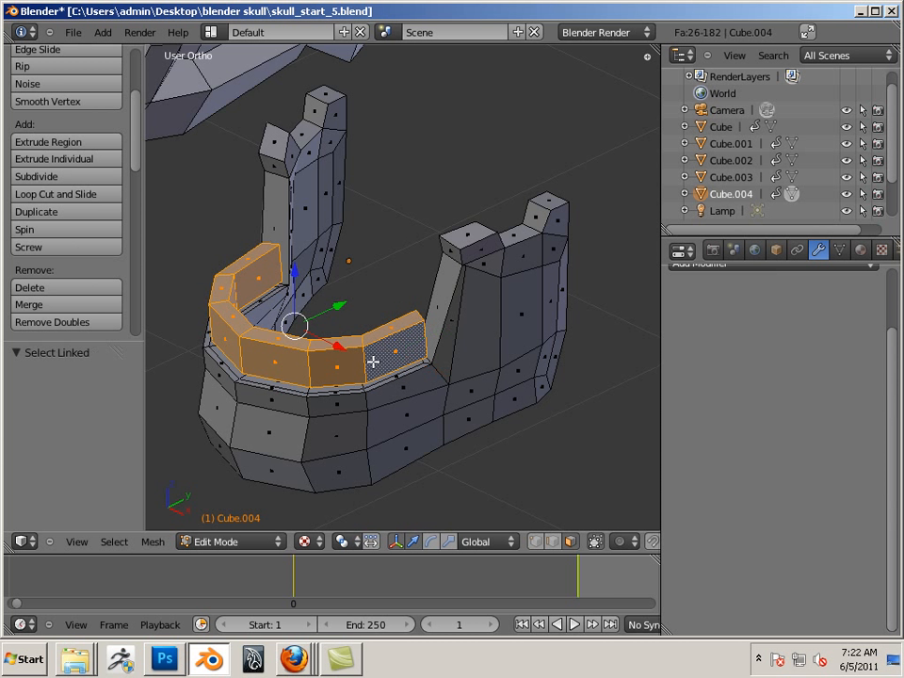
left_click(153, 541)
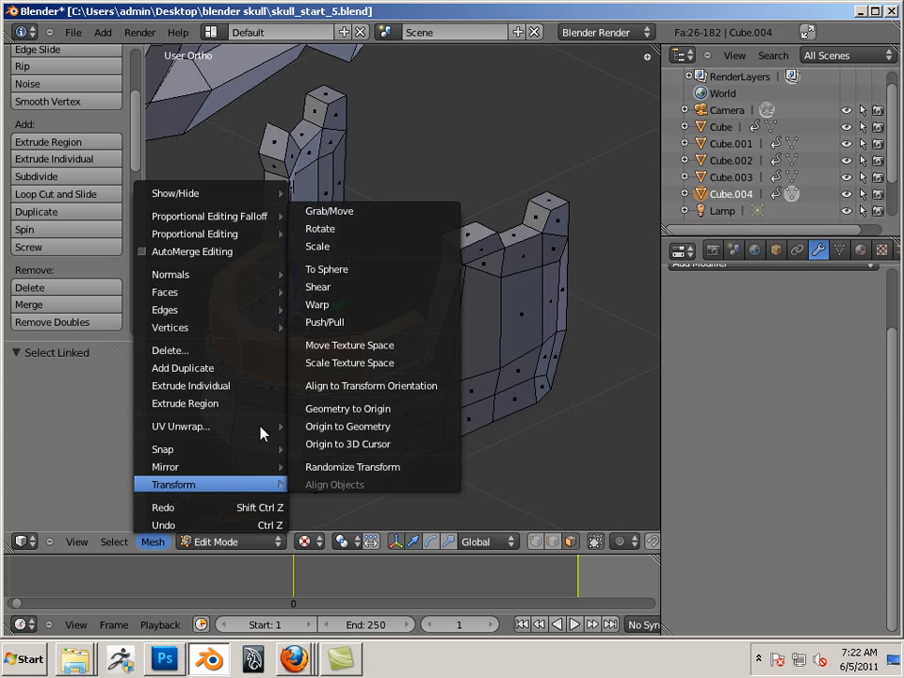
mouse_move(226, 485)
mouse_move(226, 334)
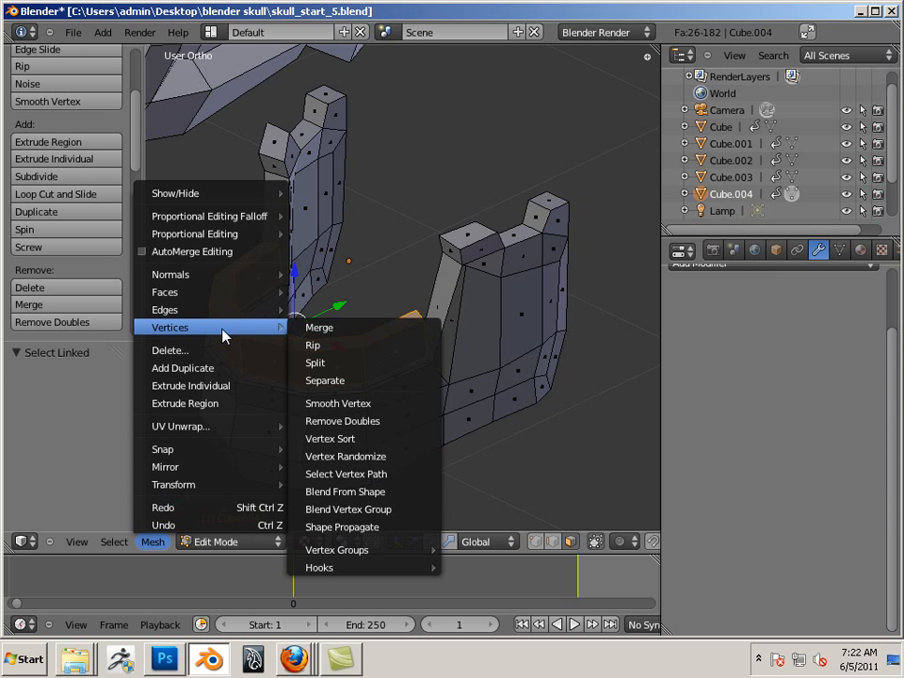
left_click(337, 381)
left_click(341, 375)
key("a")
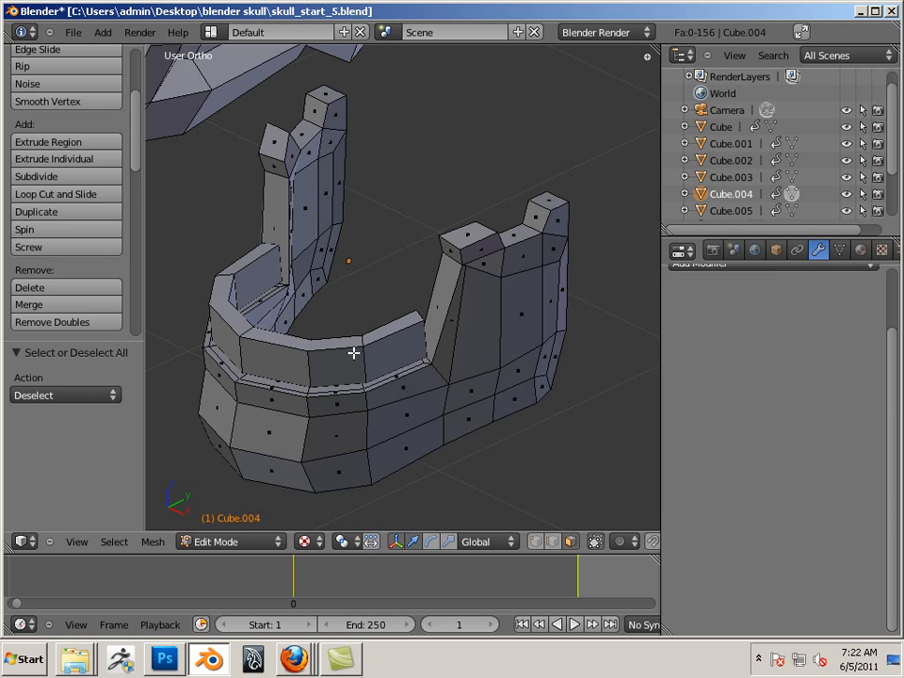
- Return to Object Mode and move the separated strip along X by -1.146, -1.764 and -0.008 units, into the original skull's mouth
key("Tab")
right_click(357, 354)
middle_click_drag(361, 356, 450, 306)
left_click_drag(467, 267, 178, 235)
middle_click_drag(249, 342, 646, 349, "shift")
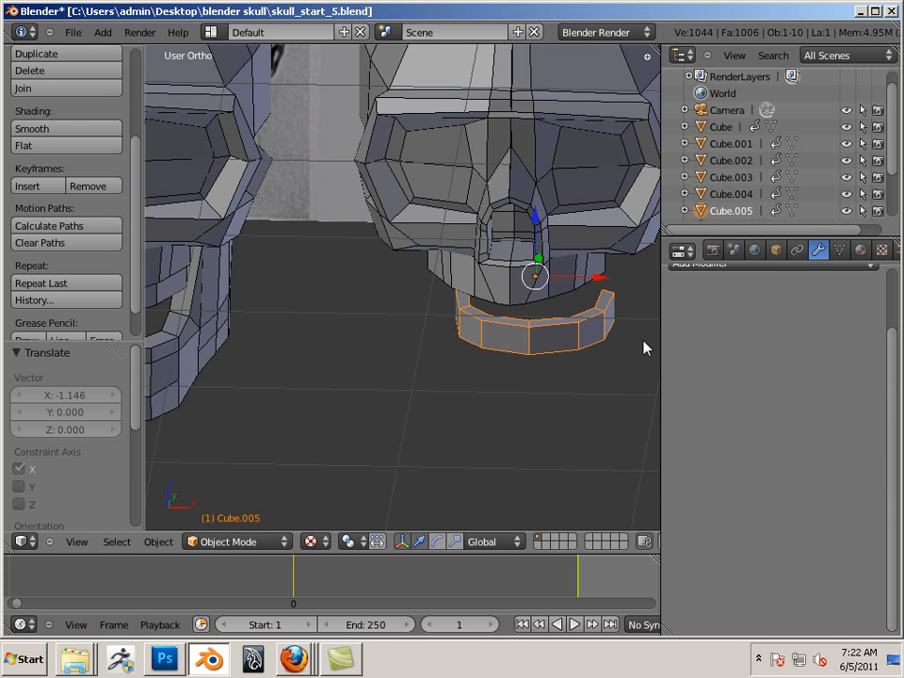
left_click_drag(603, 277, 164, 229)
middle_click_drag(260, 496, 448, 425, "shift")
scroll(404, 427, "up", 2)
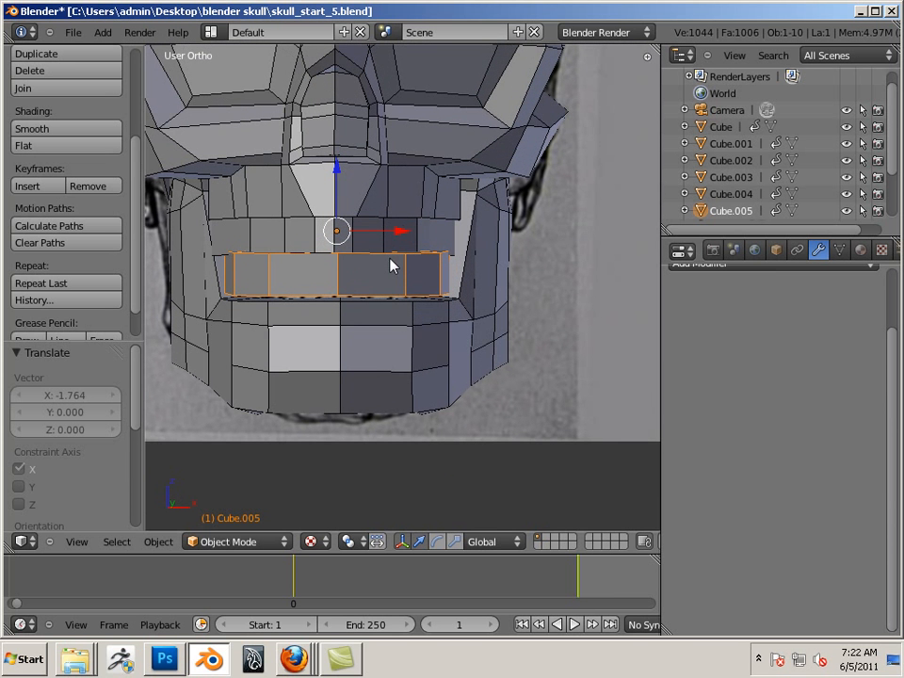
left_click_drag(400, 232, 398, 240)
- Delete the leftover duplicate jaw and the duplicate skull
middle_click_drag(398, 240, 531, 281)
right_click(525, 281)
key("x")
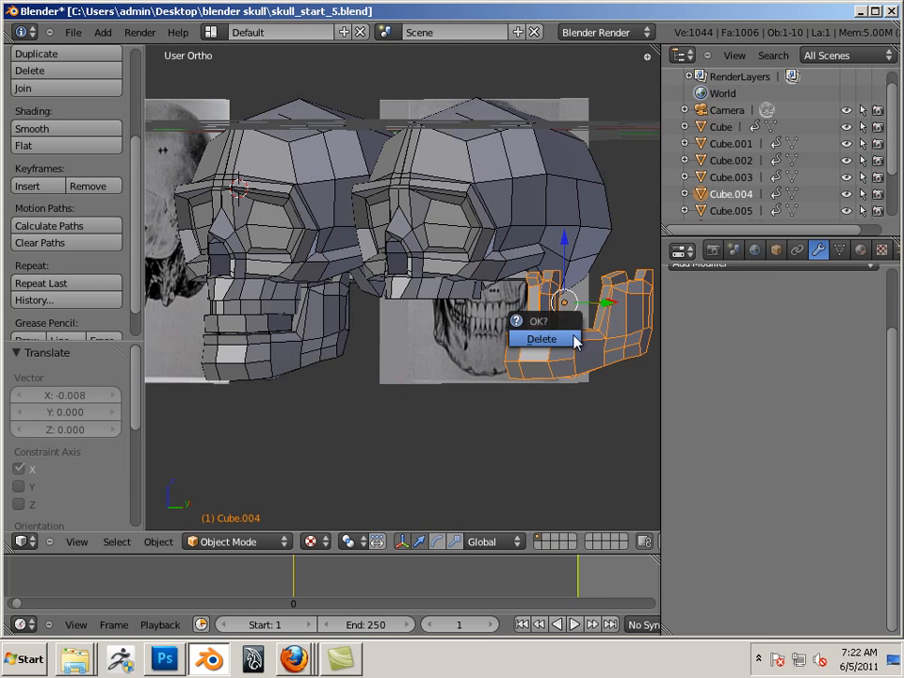
left_click(572, 343)
right_click(535, 252)
key("x")
left_click(529, 252)
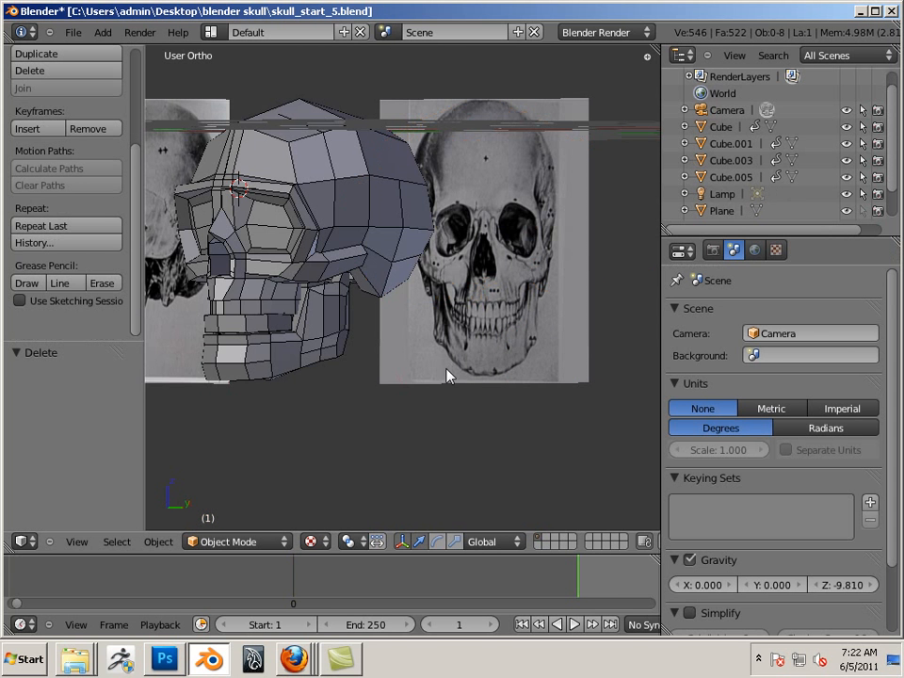
- Select the lower teeth strip and switch to the right orthographic view centred on the jaws
middle_click_drag(447, 375, 407, 363)
scroll(408, 363, "up", 4)
middle_click_drag(353, 357, 447, 331, "shift")
right_click(502, 296)
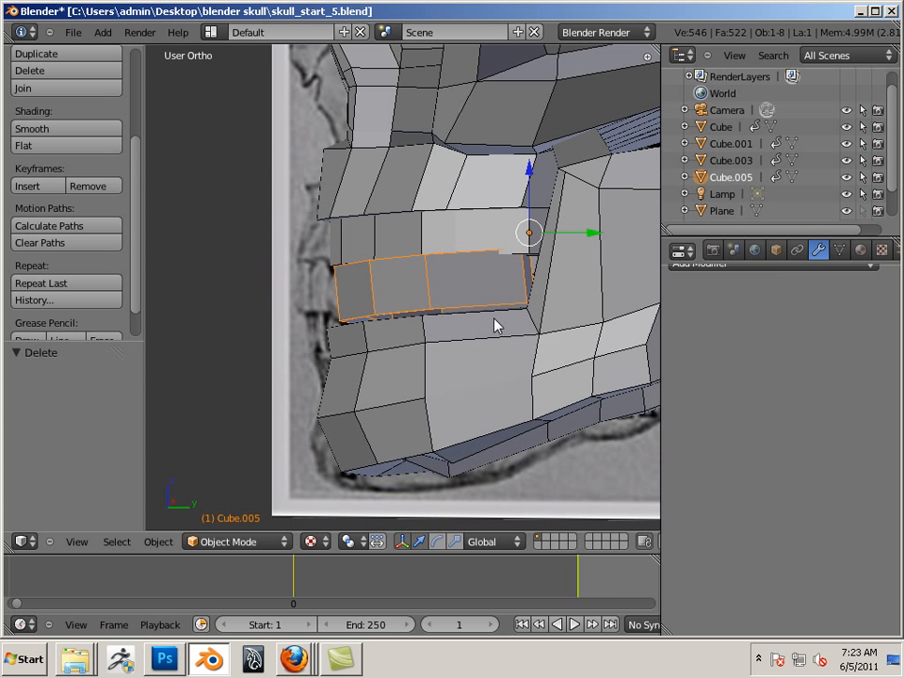
key("KP_1")
key("KP_3")
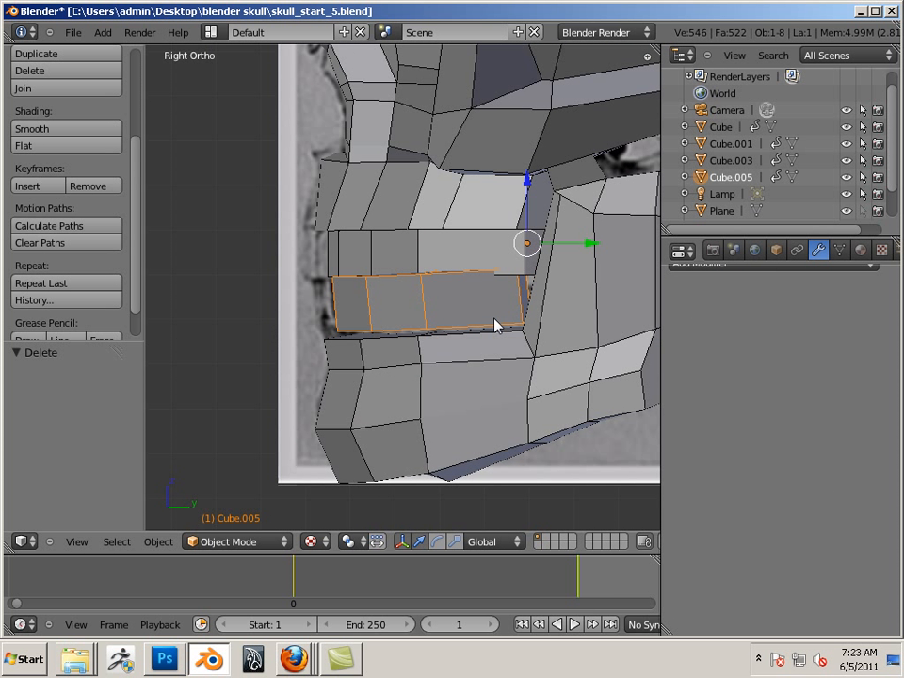
middle_click_drag(561, 360, 521, 367, "shift")
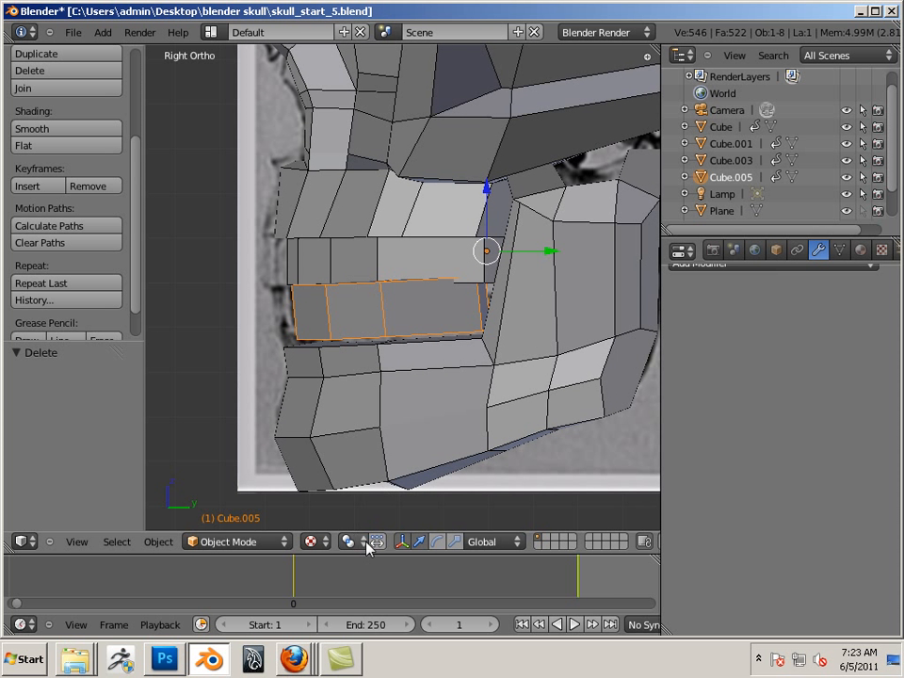
- Display the model as wireframe over the reference image and enter Edit Mode on the lower teeth strip
key("z")
key("Left")
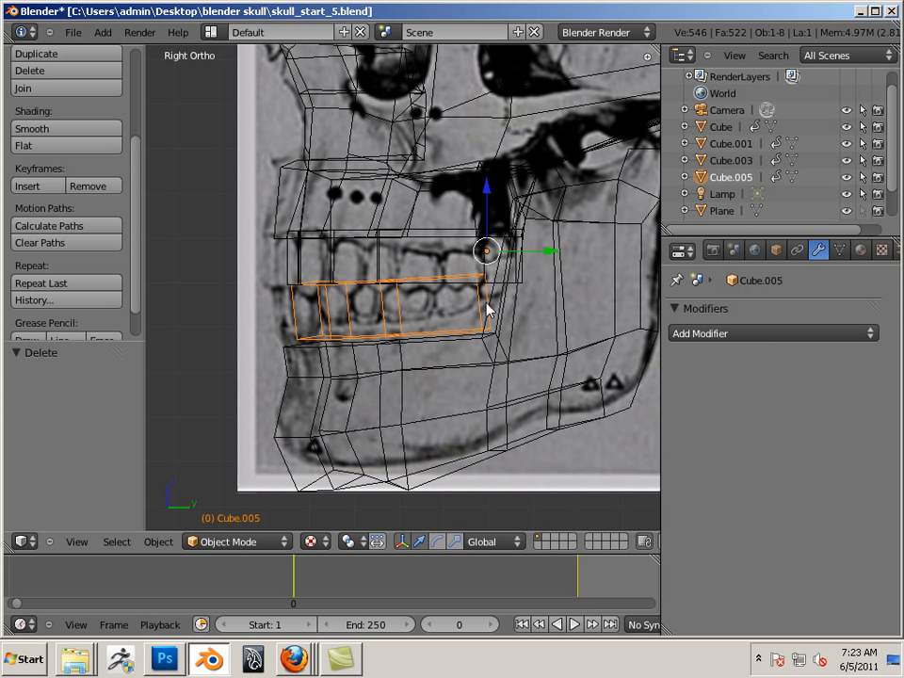
key("Tab")
key("Tab")
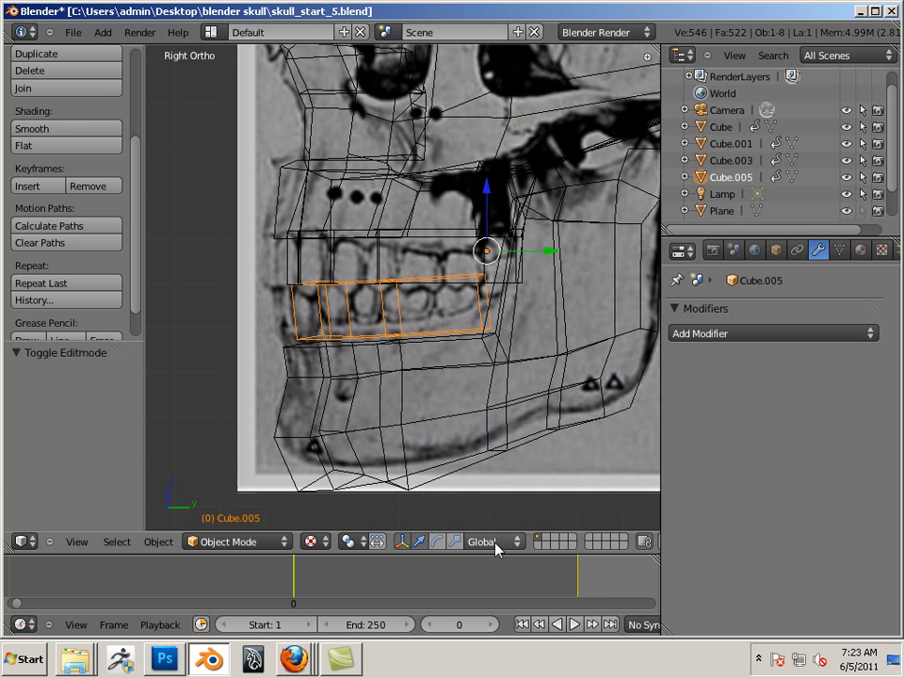
left_click(266, 543)
left_click(251, 505)
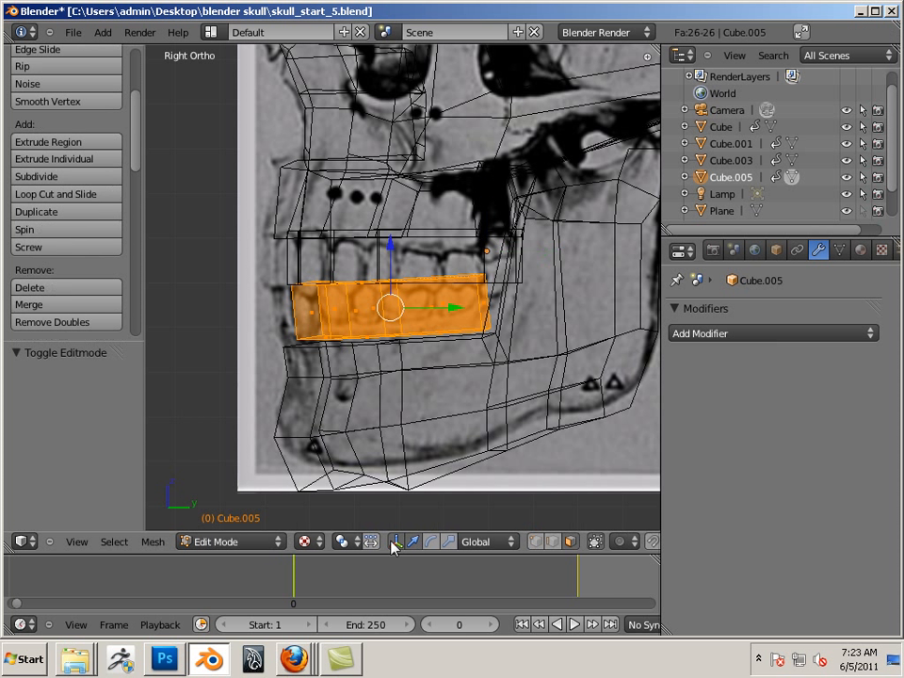
- Switch to vertex selection and move the rear end vertices of the lower teeth strip 0.089 units along Y
left_click(531, 543)
key("a")
key("b")
left_click_drag(454, 256, 510, 351)
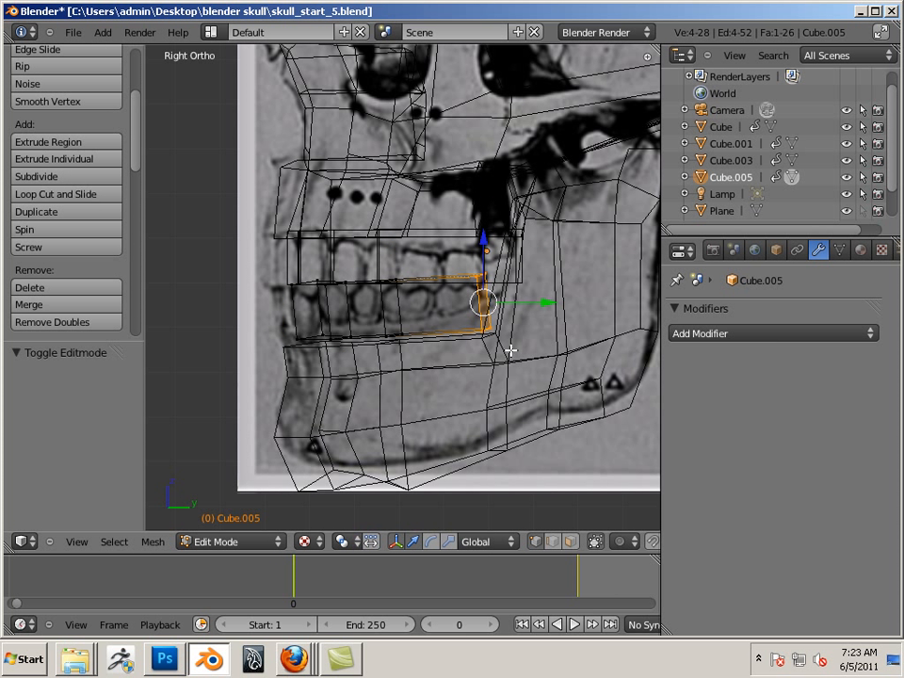
left_click_drag(545, 303, 591, 304)
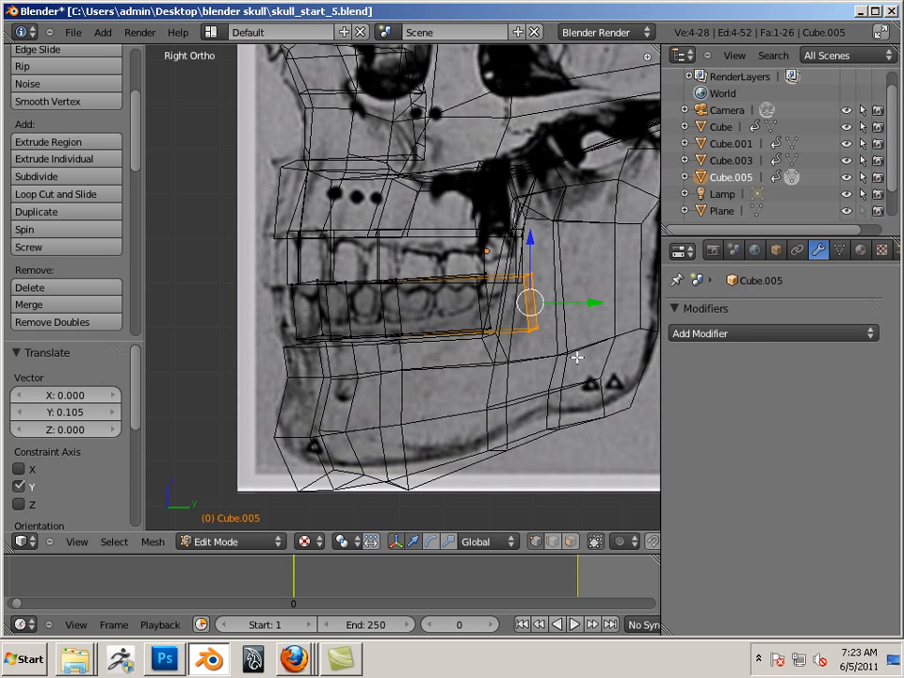
key("ctrl+z")
key("b")
left_click_drag(567, 432, 469, 266)
left_click_drag(547, 307, 590, 303)
middle_click_drag(435, 349, 513, 241)
key("b")
left_click_drag(513, 241, 570, 301)
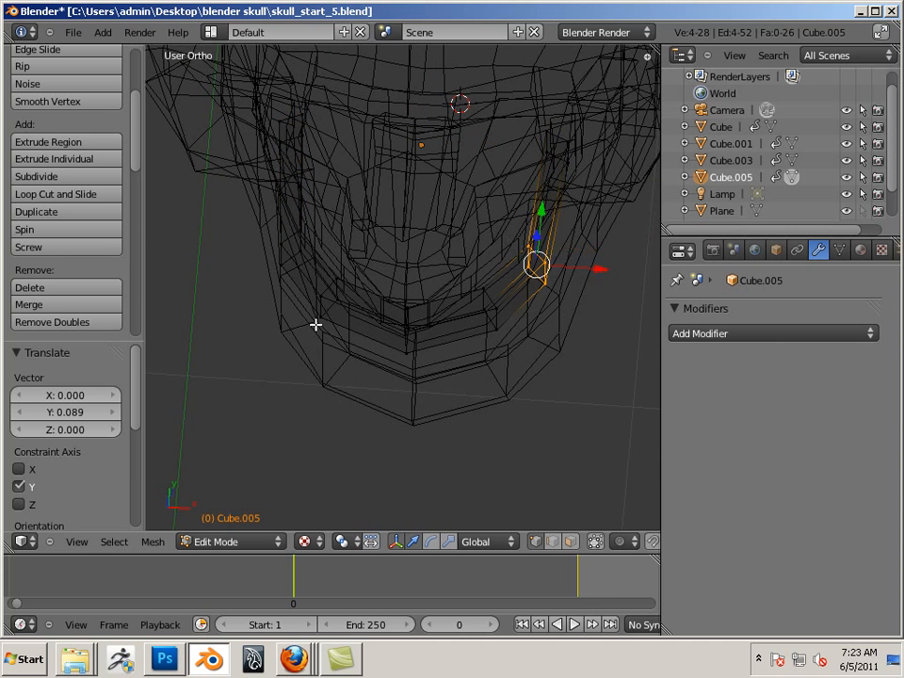
middle_click_drag(317, 323, 382, 292)
right_click(345, 247, "shift")
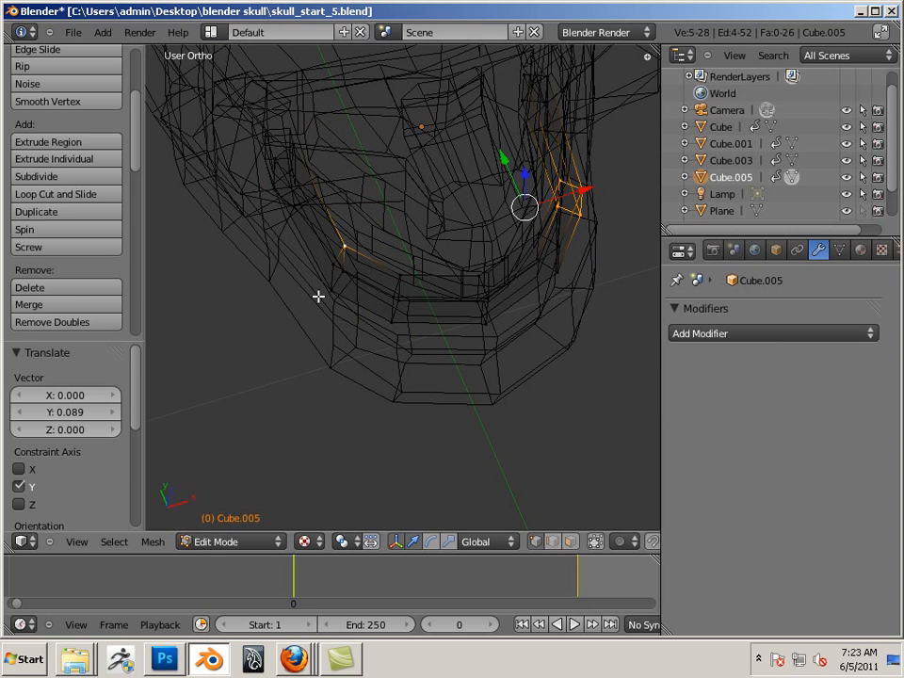
right_click(365, 339, "shift")
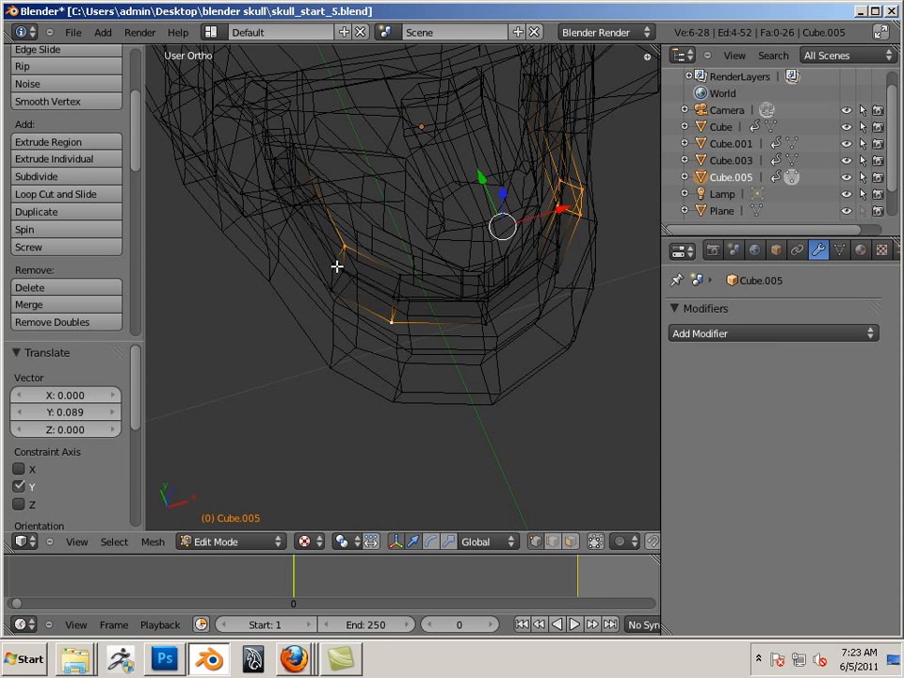
right_click(390, 323)
key("a")
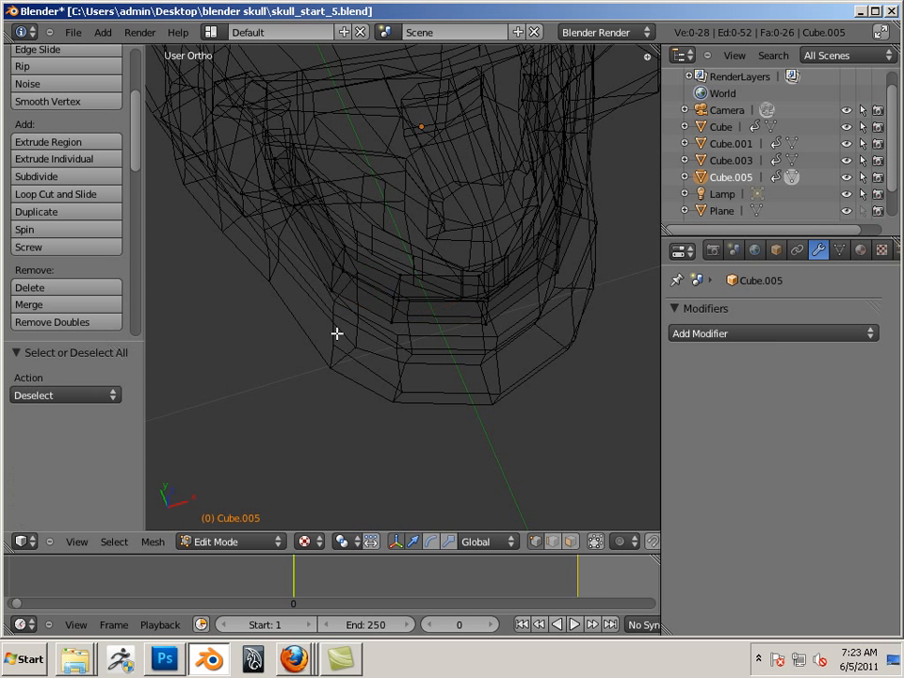
- Select the middle side vertices on both sides of the lower teeth strip
right_click(279, 229)
key("b")
left_click_drag(292, 238, 365, 331)
middle_click_drag(536, 338, 381, 367)
key("b")
left_click_drag(408, 263, 448, 337)
- Try scaling the selected side vertices by 0.923 along X and moving them back along Y
key("ctrl+alt+s")
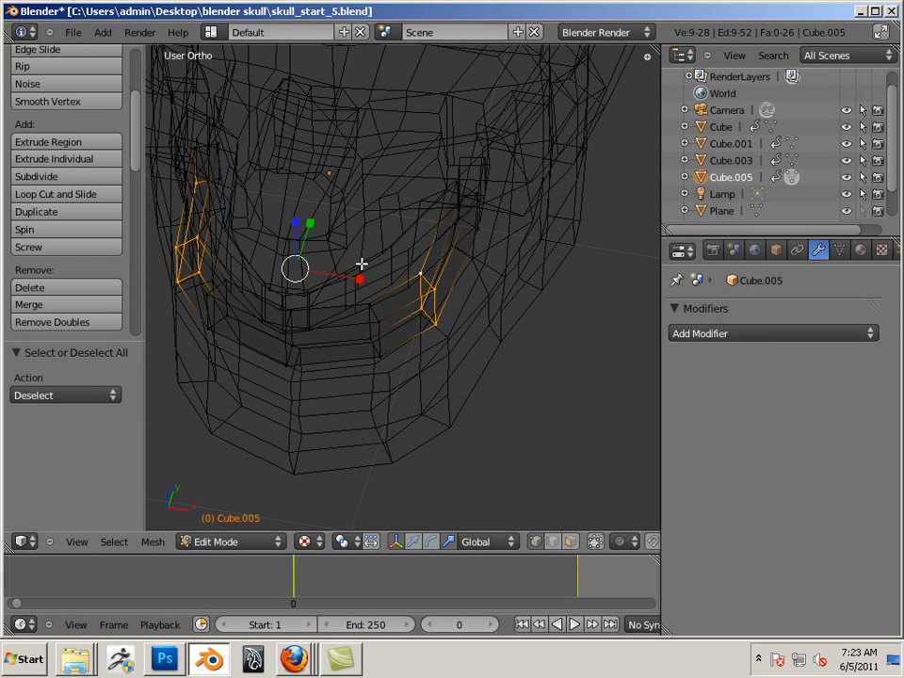
key("s")
key("x")
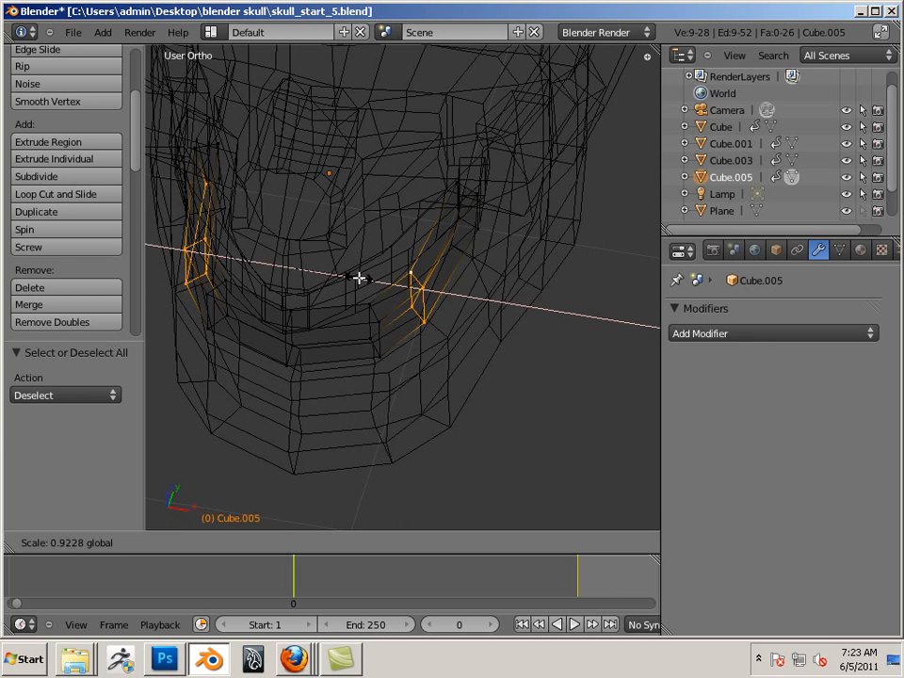
left_click(359, 277)
middle_click_drag(359, 276, 449, 446)
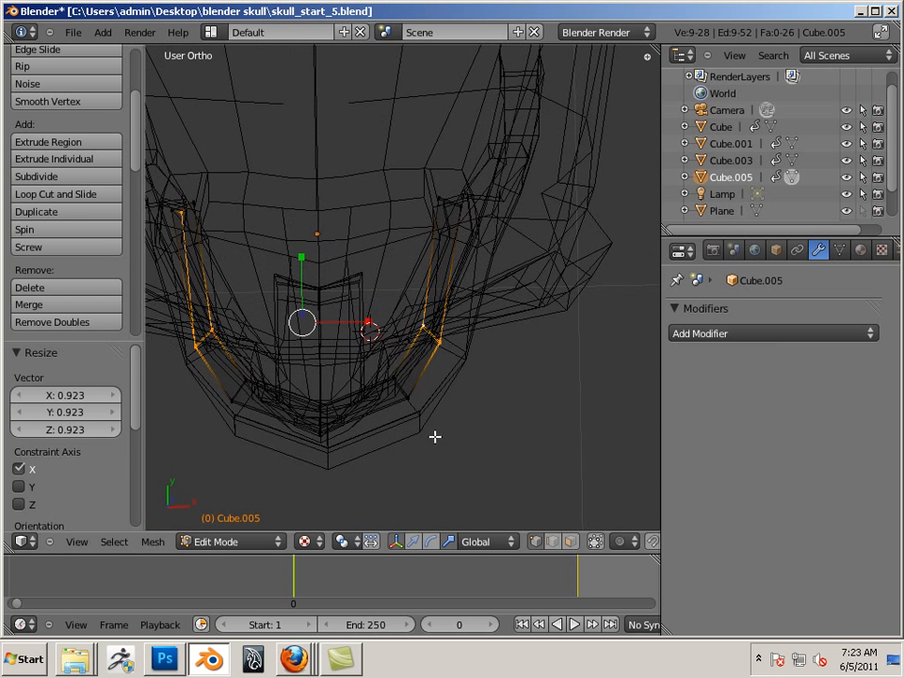
key("ctrl+alt+g")
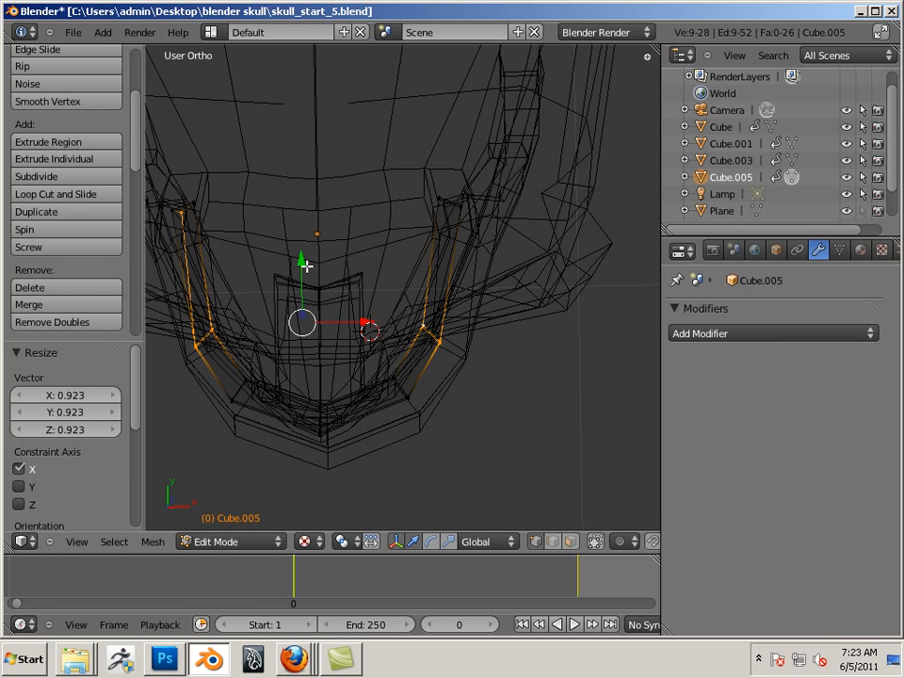
left_click_drag(306, 266, 315, 225)
key("ctrl+z")
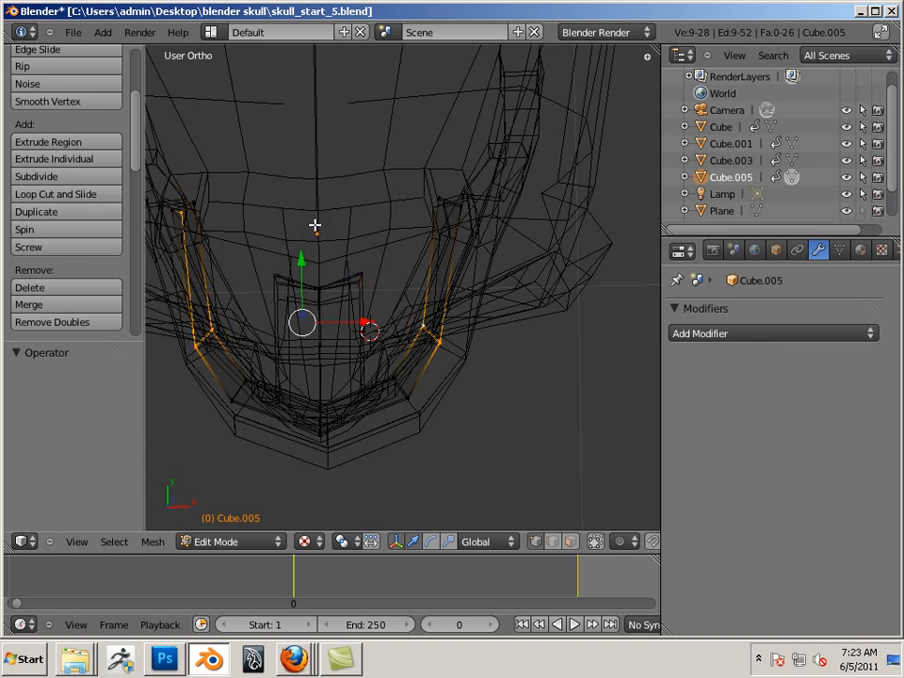
key("ctrl+z")
- Remove the stray rear vertex from the selection and move the middle side vertices 0.134 units along Y
middle_click_drag(164, 339, 268, 245)
right_click(274, 256, "shift")
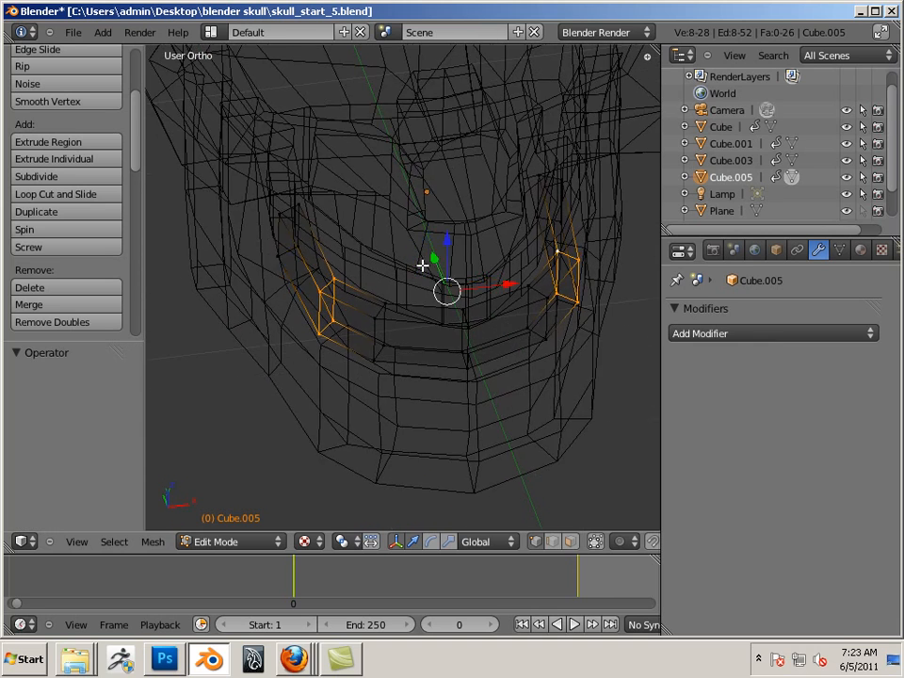
middle_click_drag(422, 267, 384, 343)
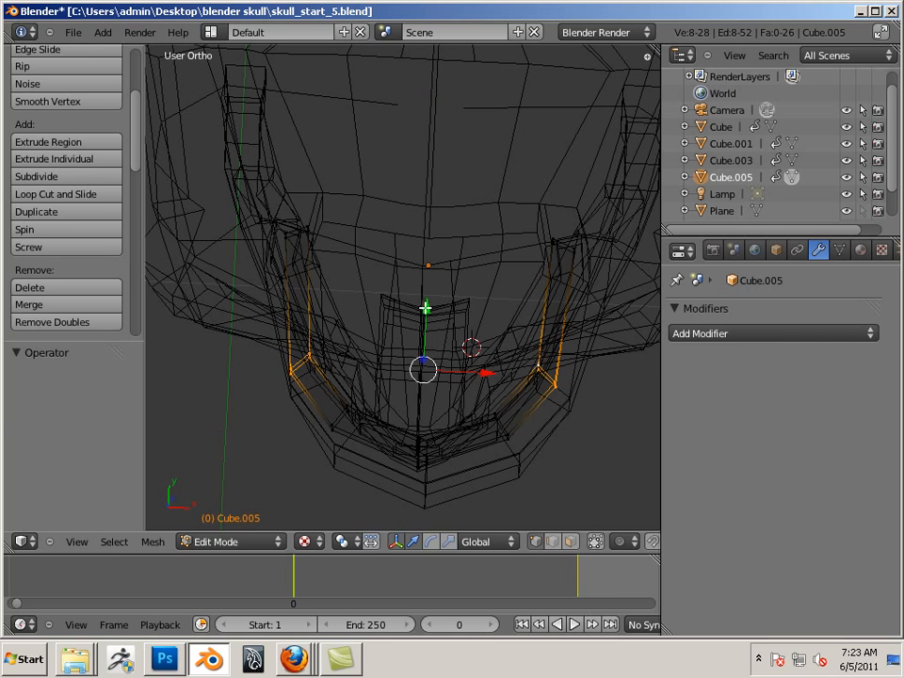
left_click_drag(425, 308, 431, 248)
- Select the front corner vertices on both sides of the lower teeth strip and move them 0.050 units along Y
middle_click_drag(430, 249, 503, 414)
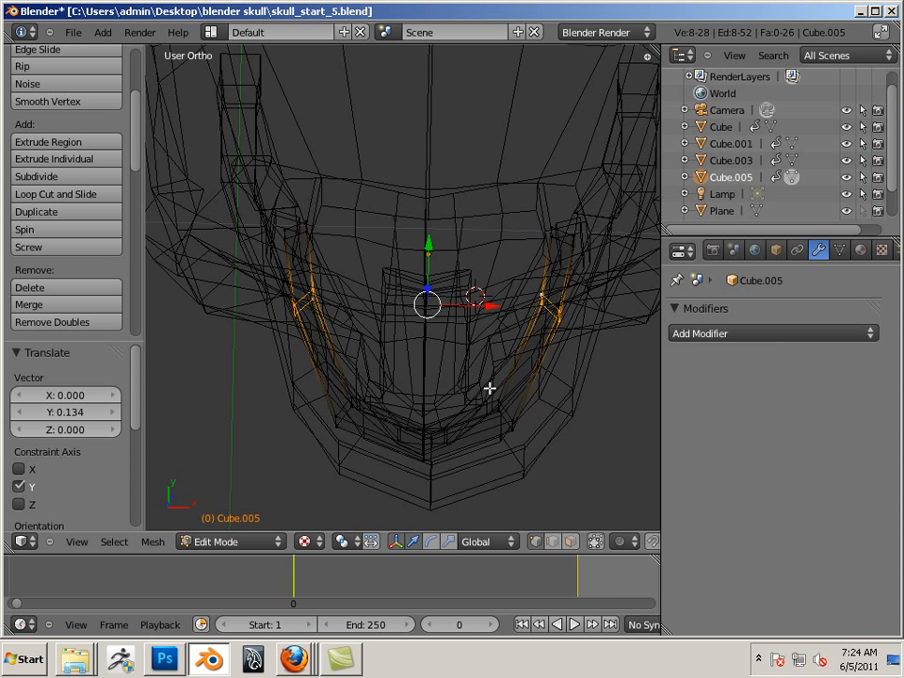
key("b")
left_click_drag(544, 472, 488, 381)
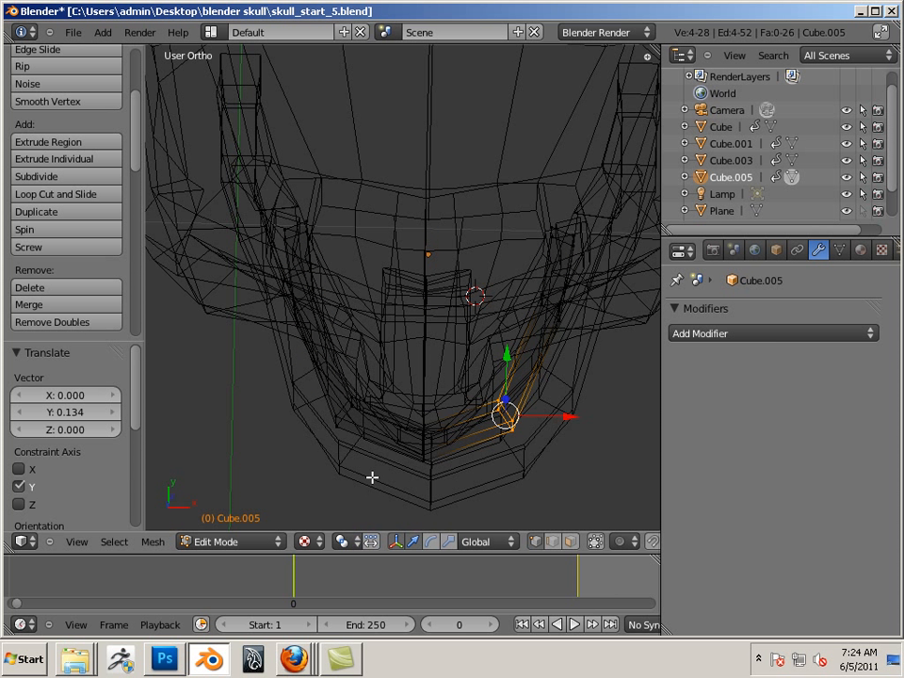
key("b")
left_click_drag(373, 460, 332, 390)
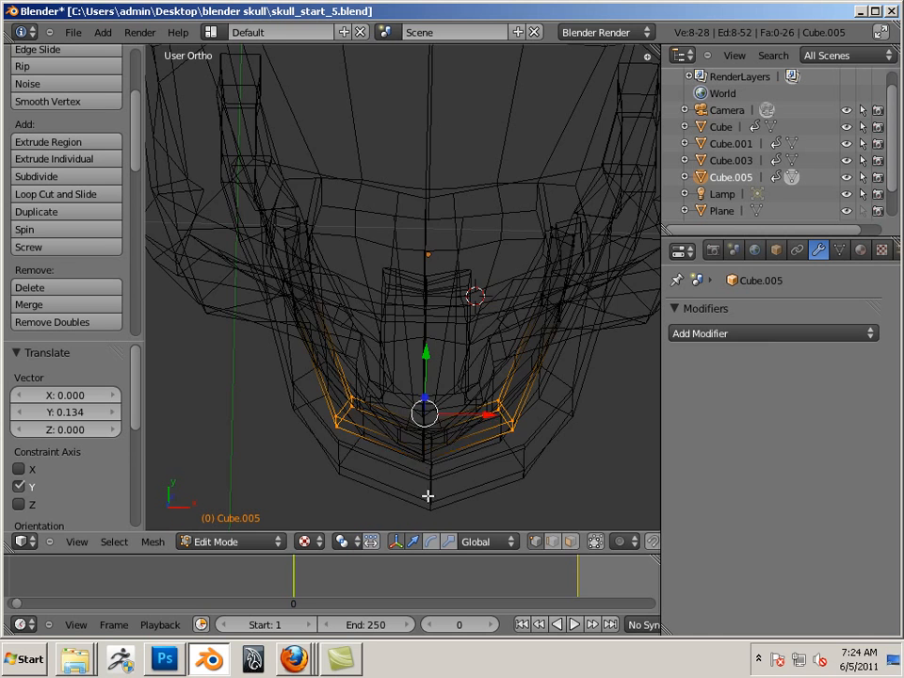
middle_click_drag(427, 495, 438, 551)
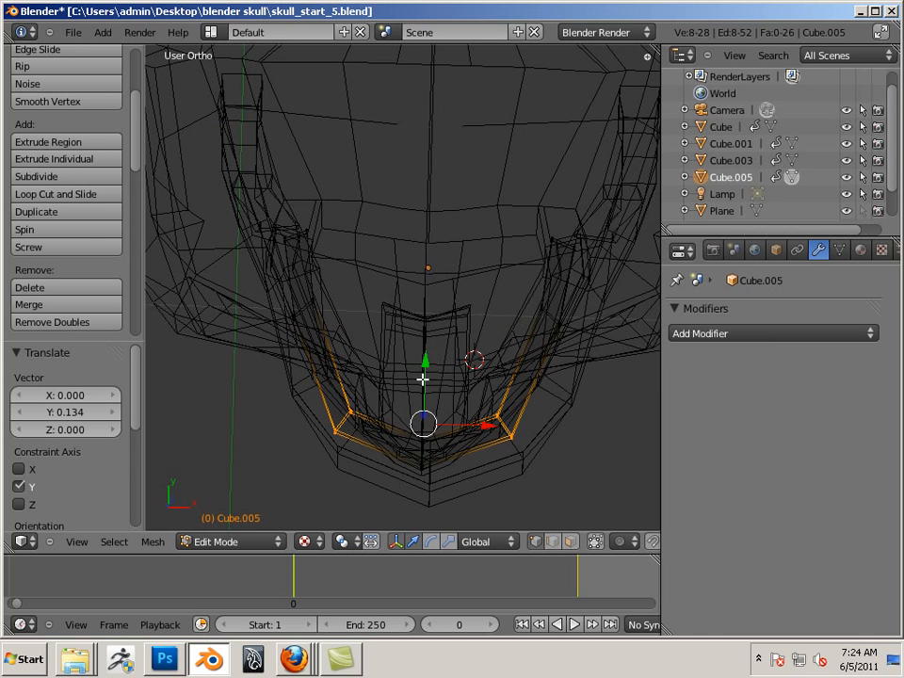
key("g")
key("y")
left_click(438, 370)
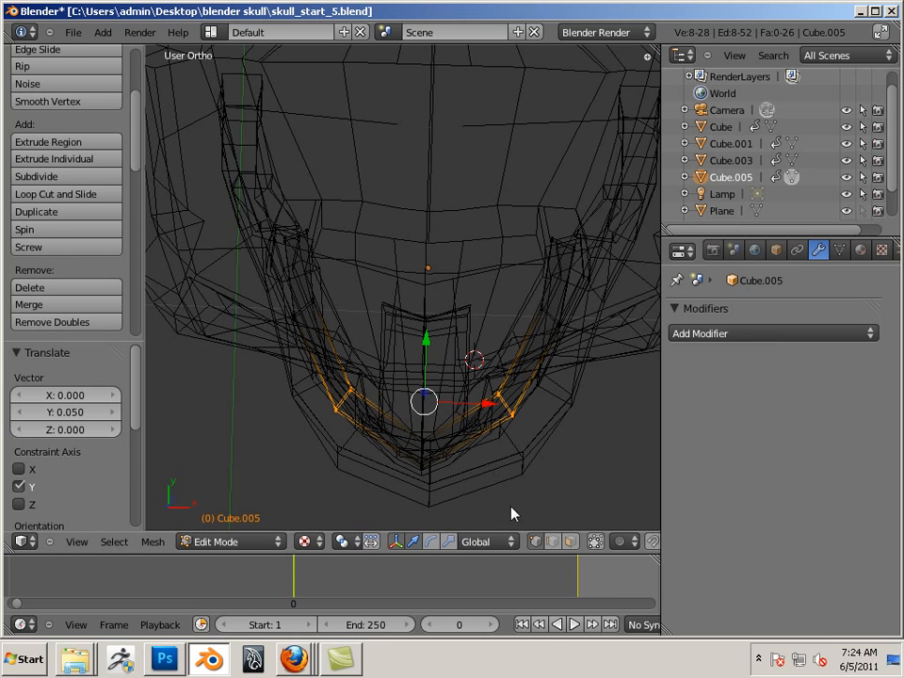
- Return to Object Mode and move the whole lower teeth strip -0.022 units along Z
middle_click_drag(569, 507, 470, 385)
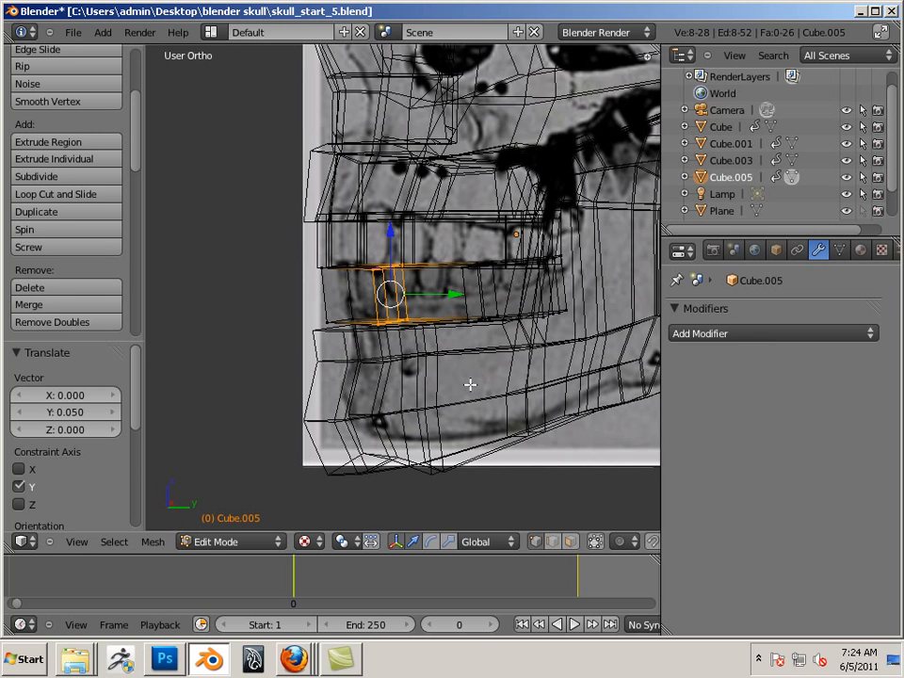
key("KP_1")
key("KP_3")
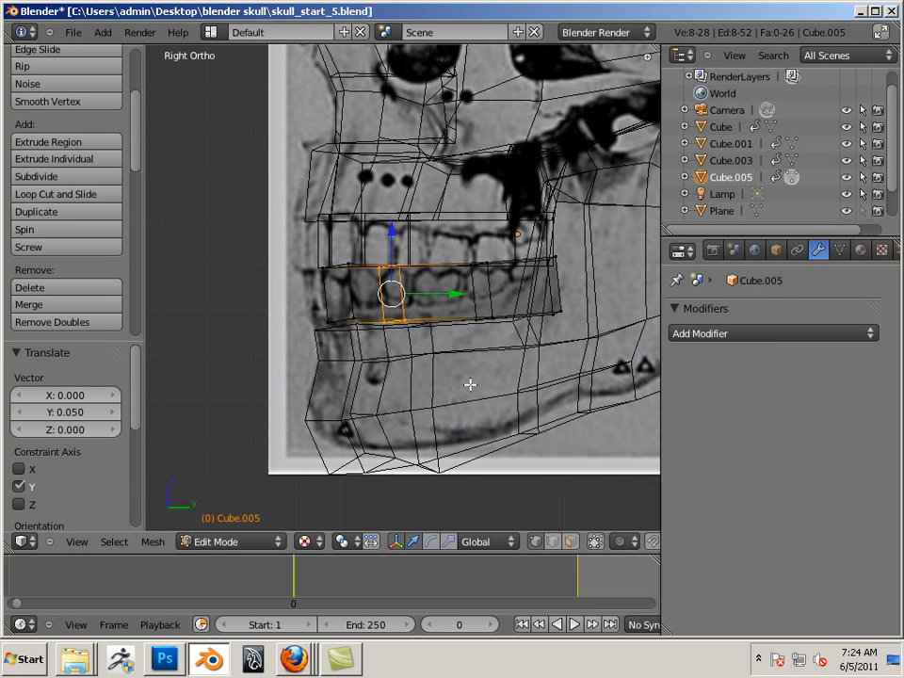
key("Tab")
middle_click_drag(478, 359, 471, 361)
right_click(380, 257)
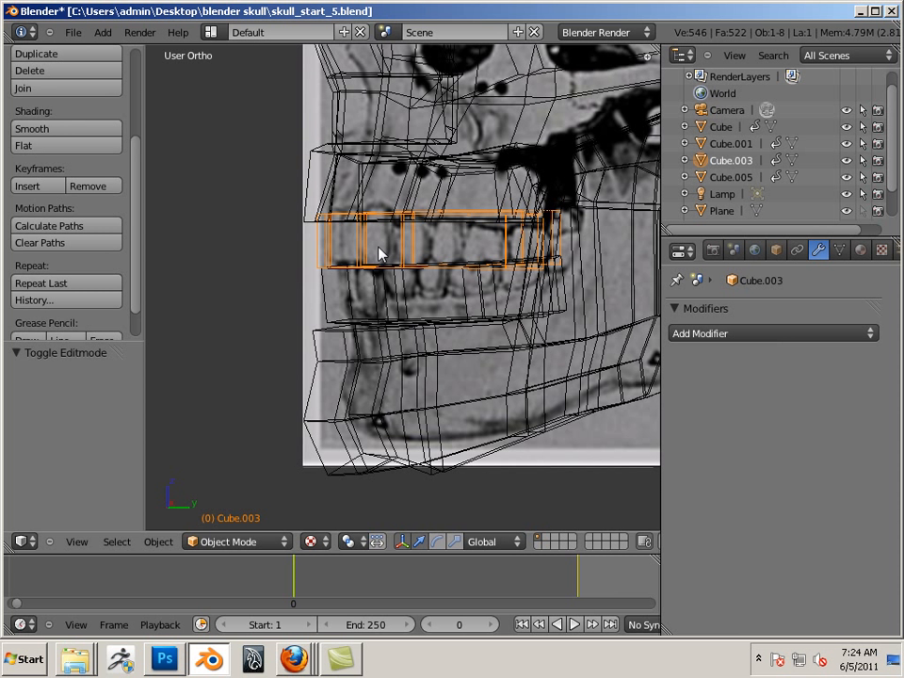
right_click(338, 315)
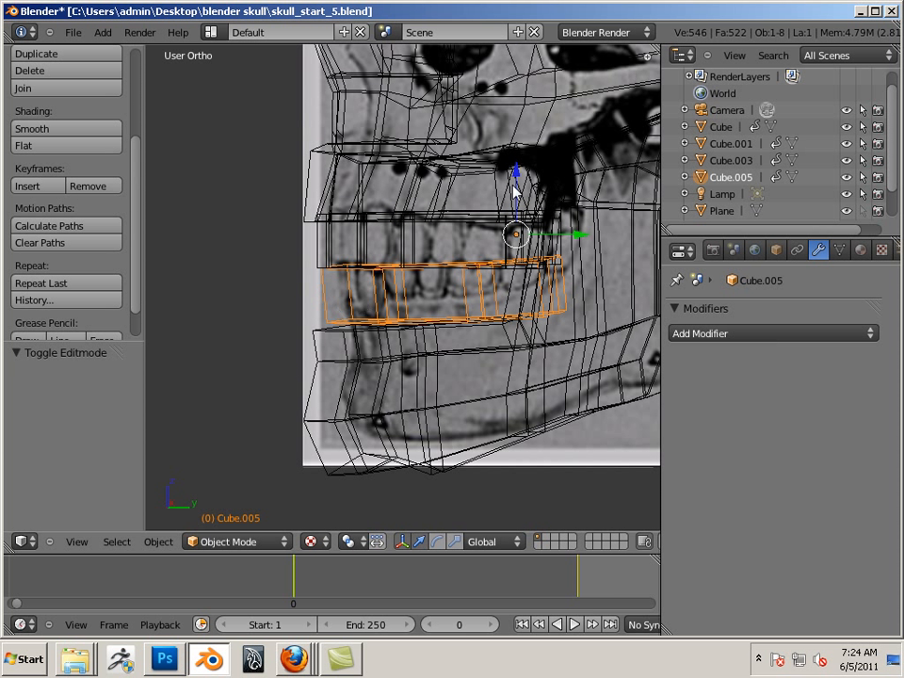
left_click_drag(515, 191, 515, 191)
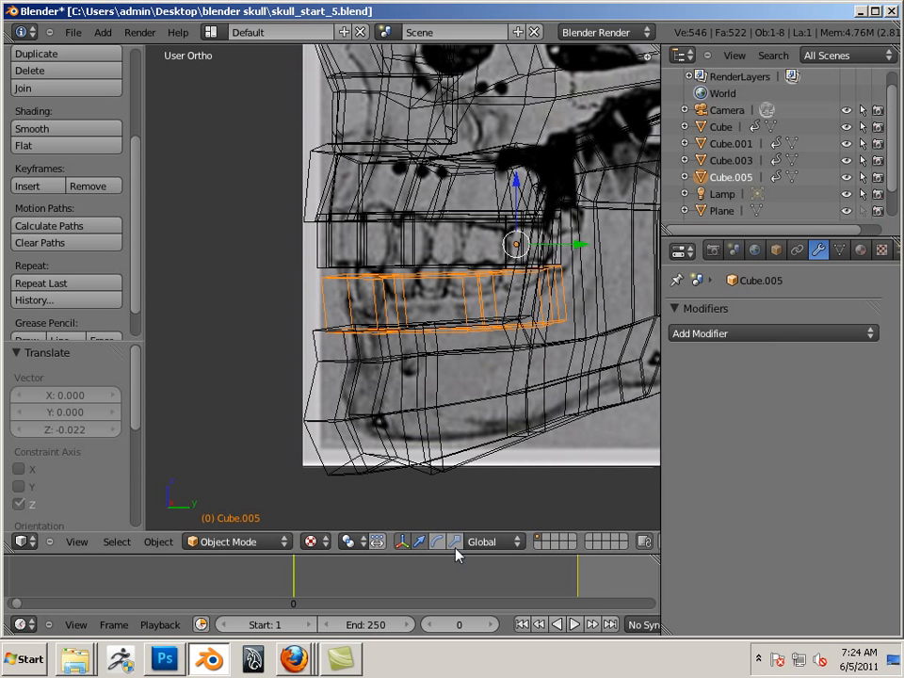
- In Edit Mode, move the lower strip's top edge vertices 0.012 units and its bottom edge vertices -0.012 units along Z
key("Tab")
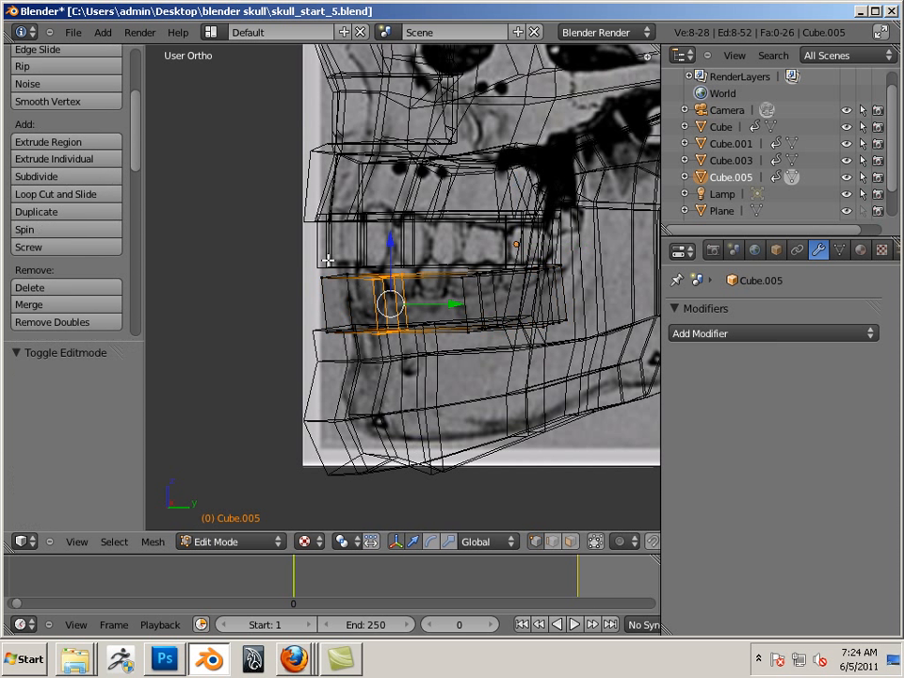
key("b")
left_click_drag(291, 241, 588, 294)
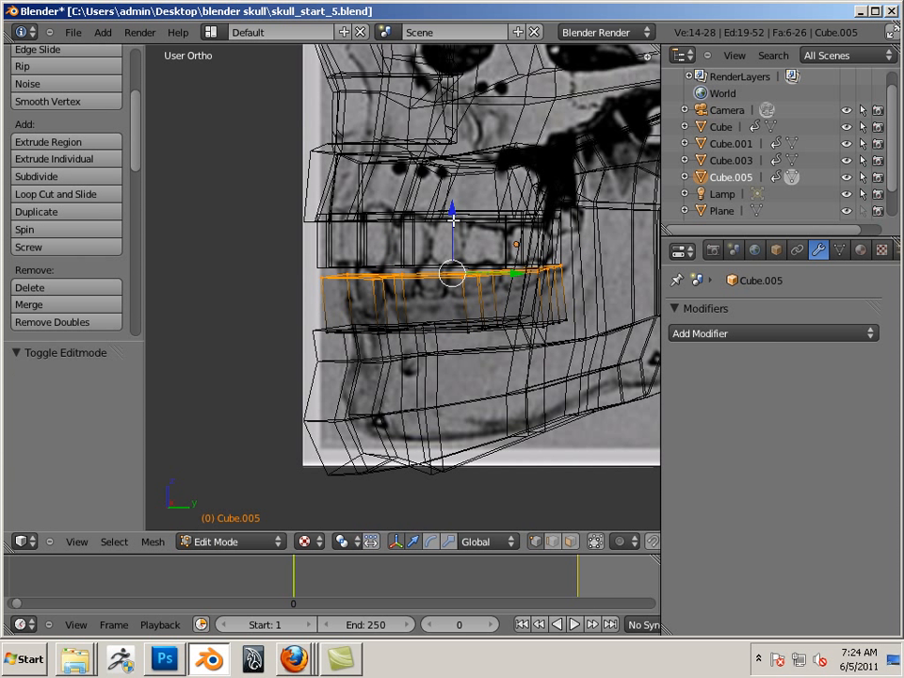
left_click_drag(453, 219, 453, 219)
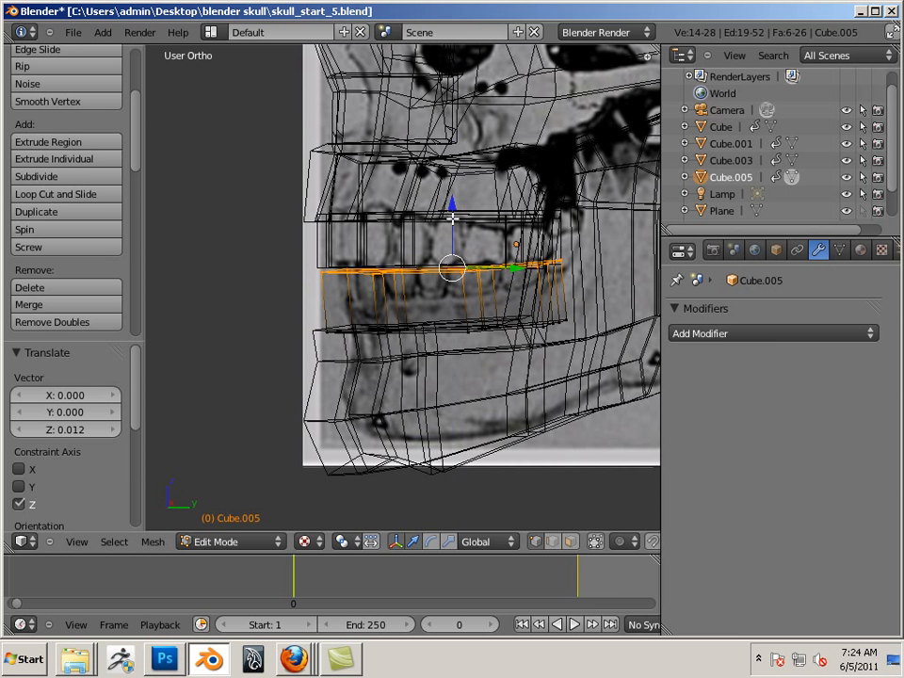
right_click(320, 330)
key("b")
left_click_drag(298, 311, 589, 368)
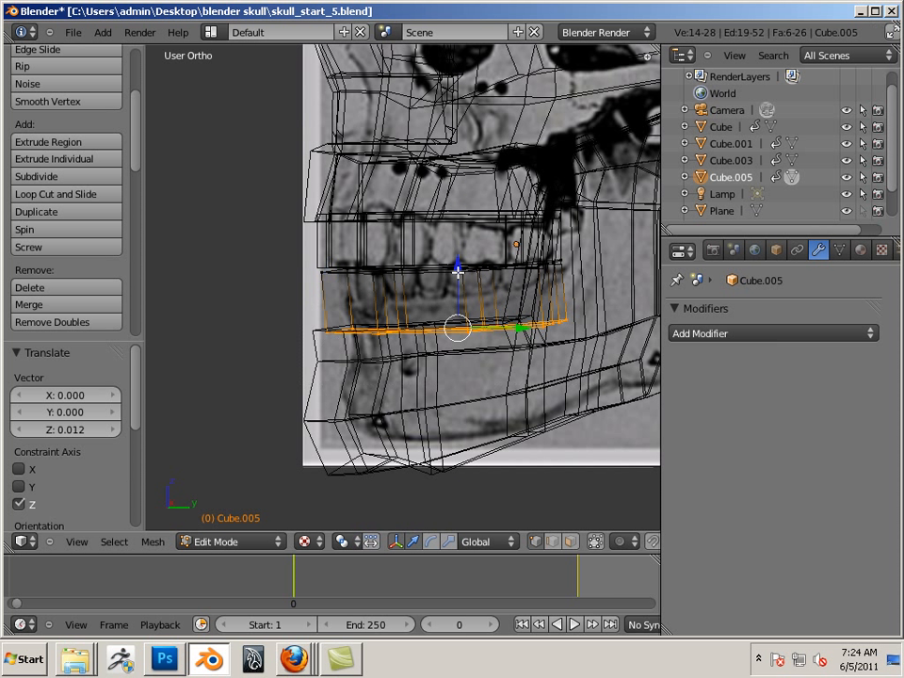
left_click_drag(457, 270, 458, 279)
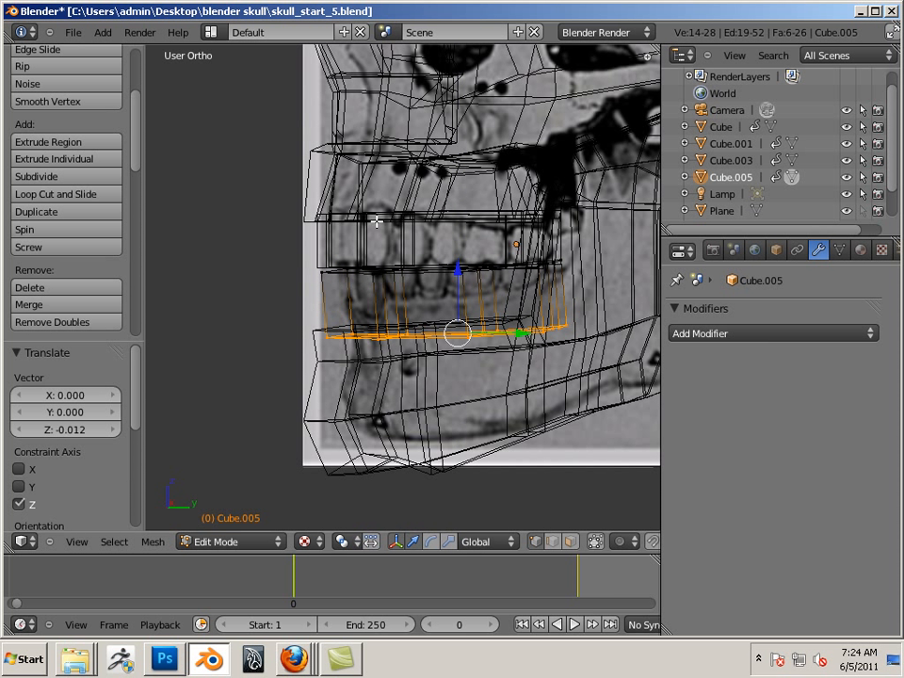
key("b")
left_click_drag(283, 185, 585, 231)
key("a")
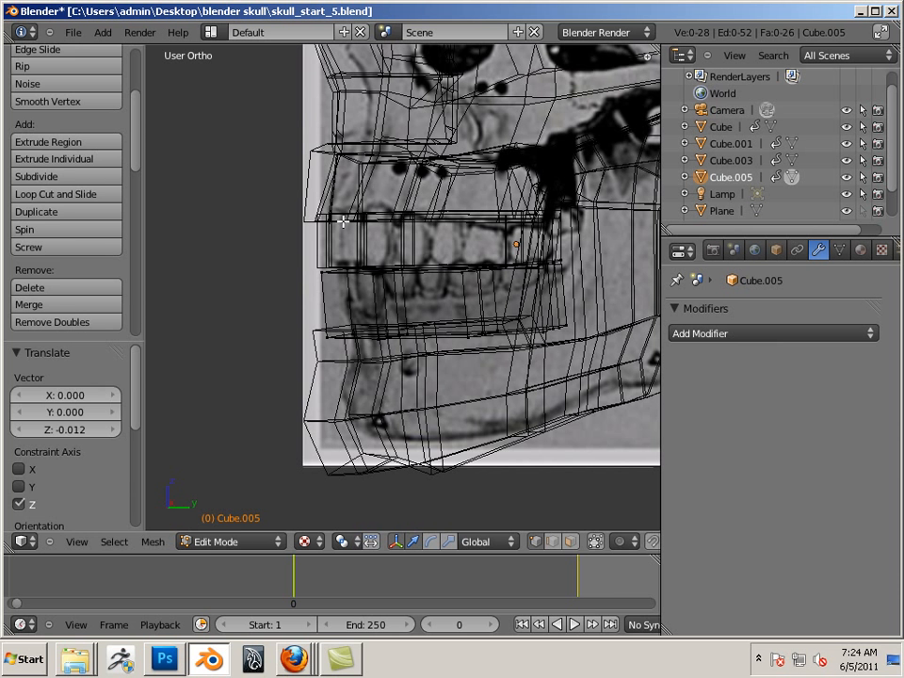
- Enter Edit Mode on the upper teeth strip and raise its top edge vertices 0.010 units along Z
key("Tab")
right_click(317, 241)
key("Tab")
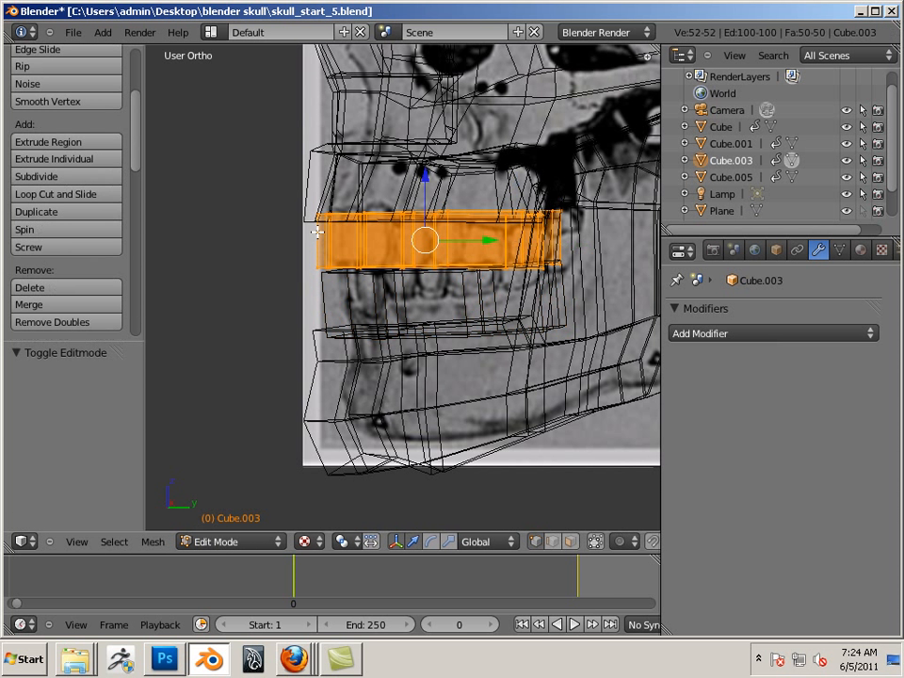
key("b")
left_click_drag(283, 164, 637, 225)
left_click_drag(427, 158, 426, 152)
- Inspect both teeth strips against the jaws and display the model with solid shading
middle_click_drag(476, 247, 540, 264)
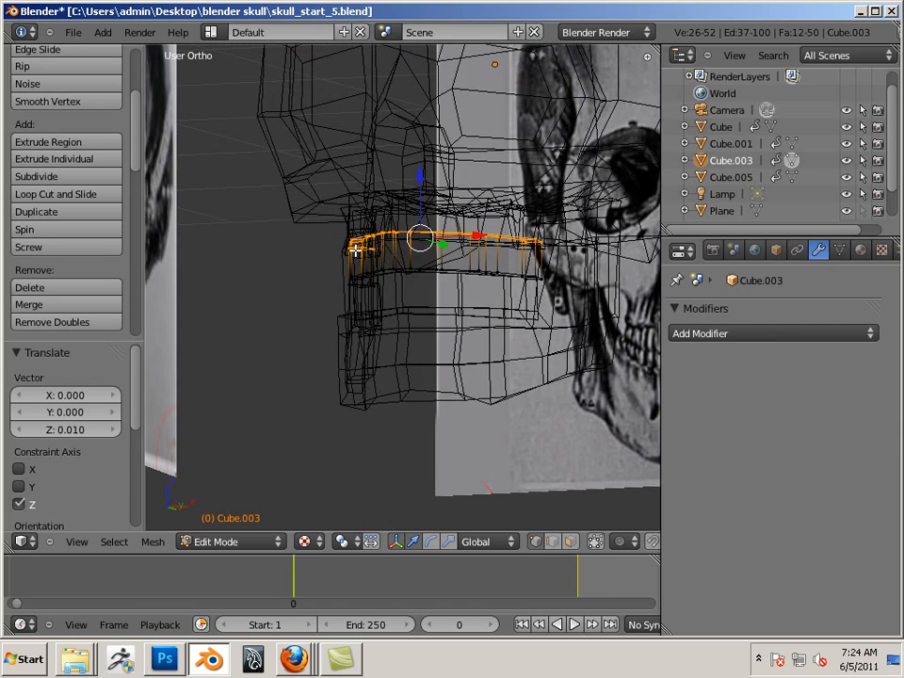
middle_click_drag(565, 338, 410, 269)
scroll(504, 362, "up", 3)
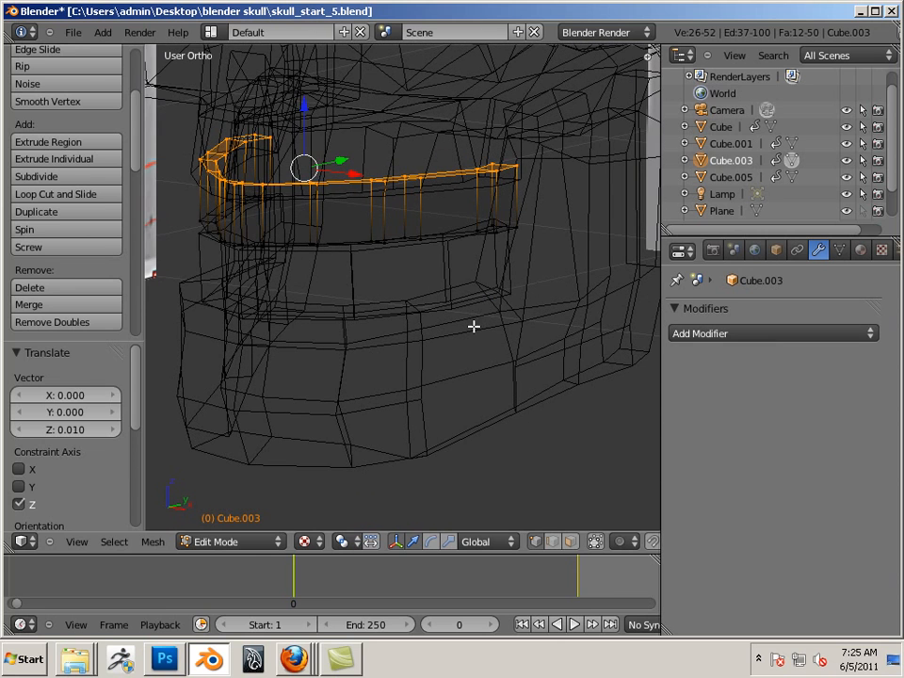
middle_click_drag(539, 349, 437, 329)
right_click(414, 224)
scroll(406, 308, "down", 3)
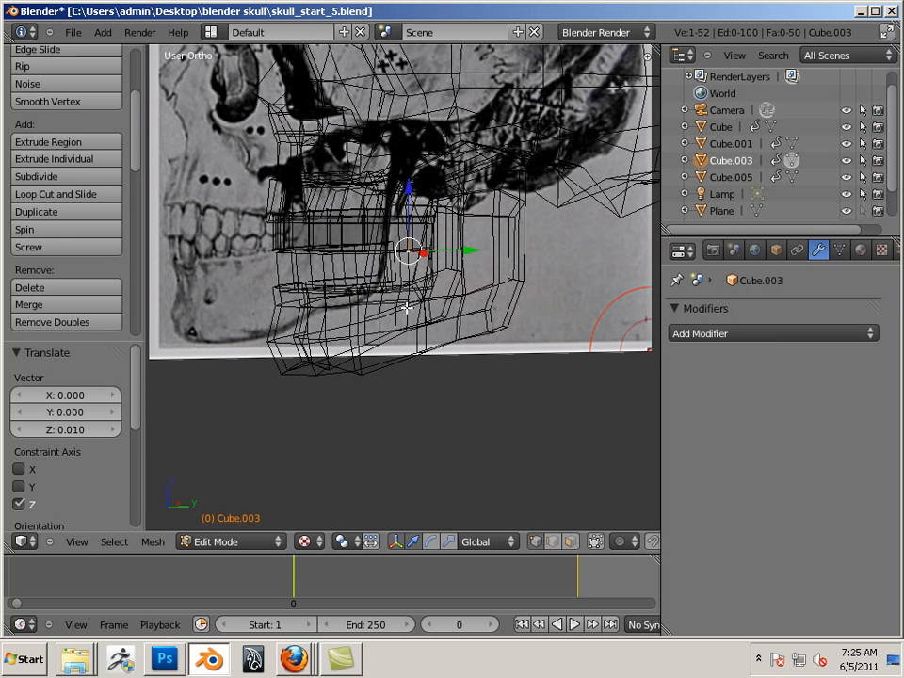
key("Right")
key("z")
middle_click_drag(417, 306, 317, 235)
- In Edit Mode on the upper teeth strip, select the vertices at both rear ends and scale them slightly inward along X
key("Tab")
right_click(439, 278)
right_click(443, 195)
key("Tab")
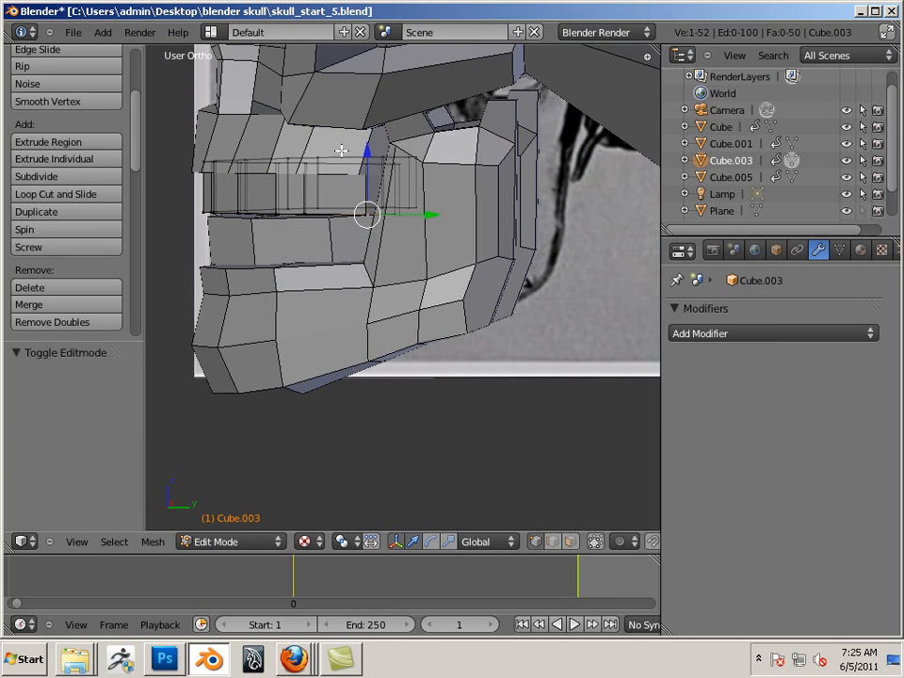
right_click(333, 130)
key("b")
left_click_drag(336, 134, 463, 259)
middle_click_drag(464, 259, 220, 251)
key("ctrl+alt+s")
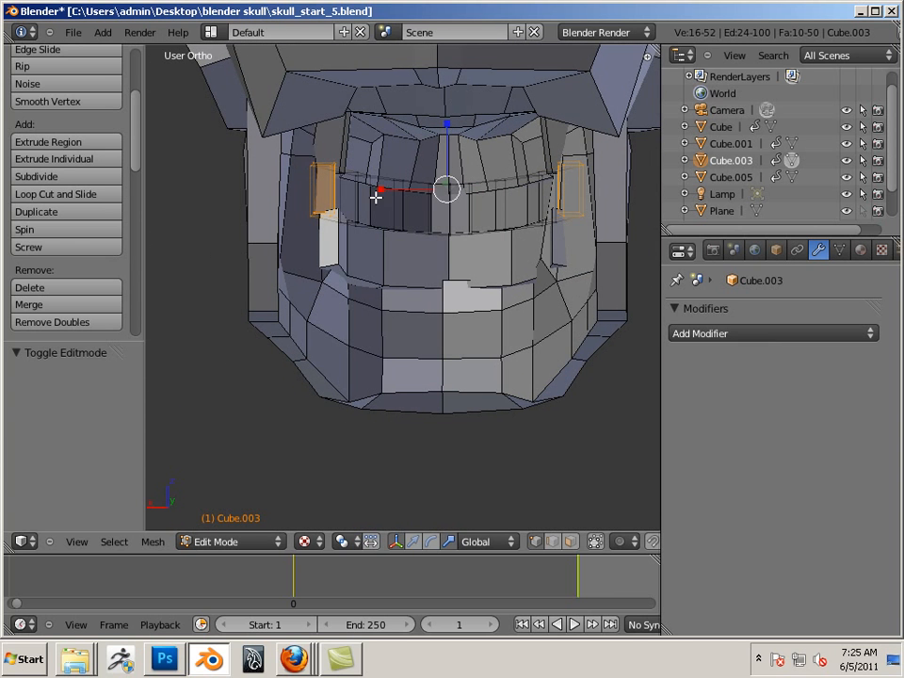
left_click_drag(376, 196, 383, 191)
- Return to Object Mode, select the lower teeth strip and enter Edit Mode on it
middle_click_drag(303, 302, 412, 272)
key("Tab")
right_click(400, 261)
key("Tab")
key("e")
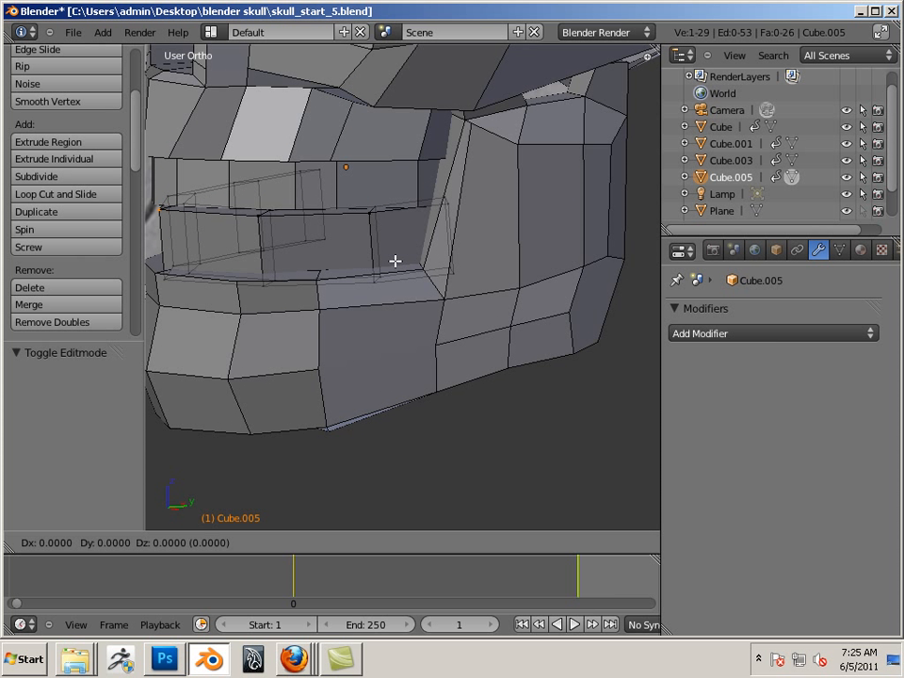
left_click(269, 243)
key("ctrl+z")
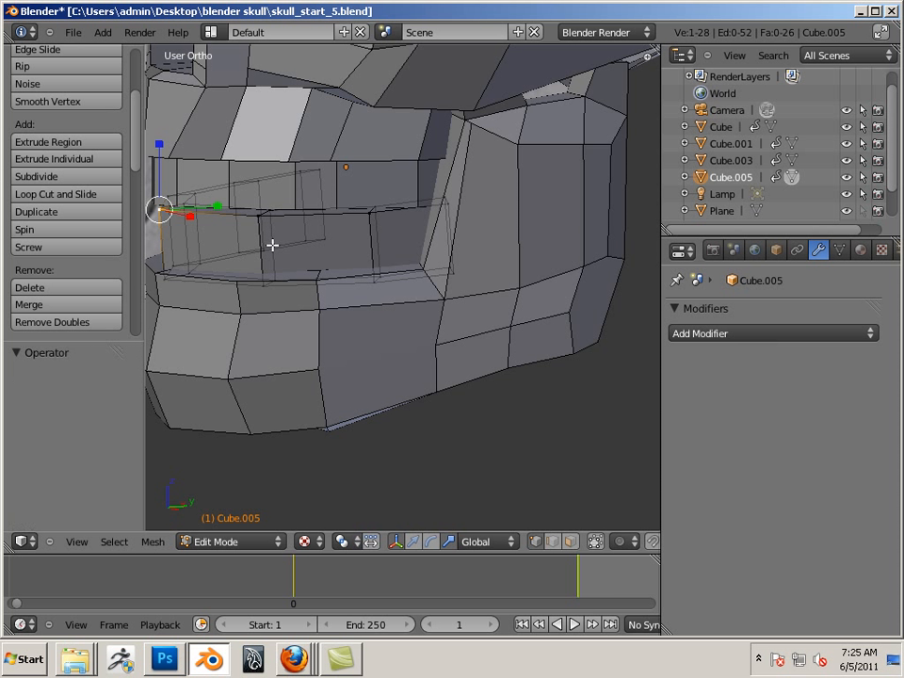
- Add a vertical loop cut to each of the three segments along one side of the lower teeth strip
key("ctrl+r")
left_click(417, 260)
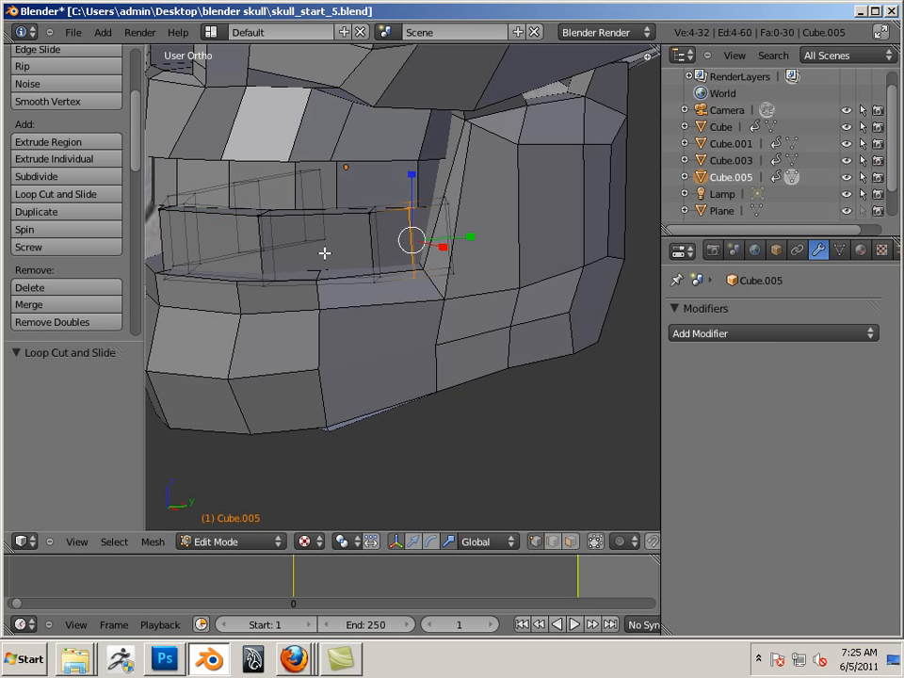
key("ctrl+r")
left_click(318, 212)
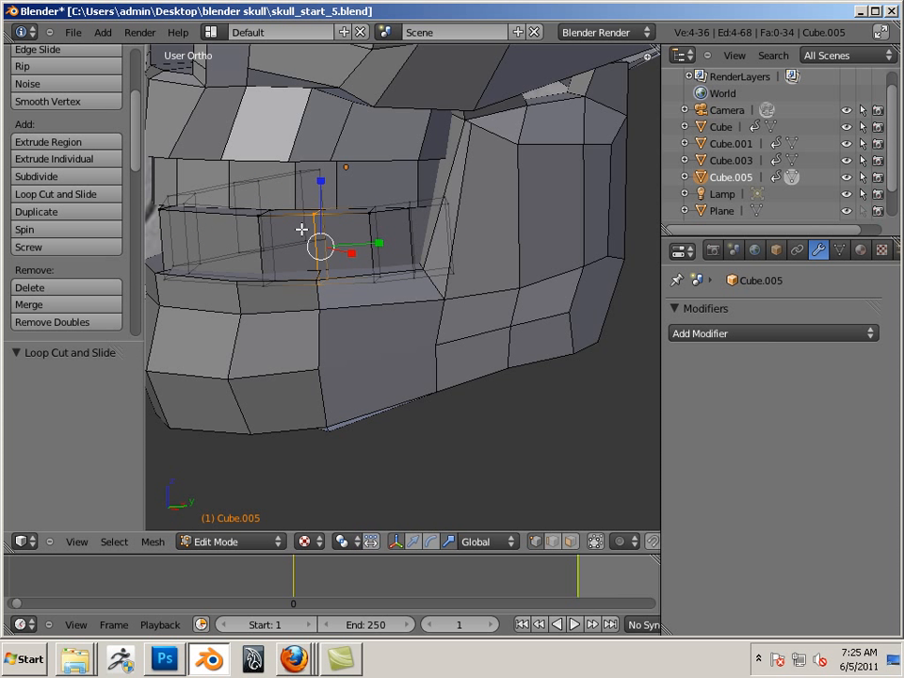
key("ctrl+r")
left_click(214, 217)
- Add vertical loop cuts to the three remaining segments of the lower teeth strip, from the front centre around the opposite side
middle_click_drag(193, 320, 337, 257)
key("ctrl+r")
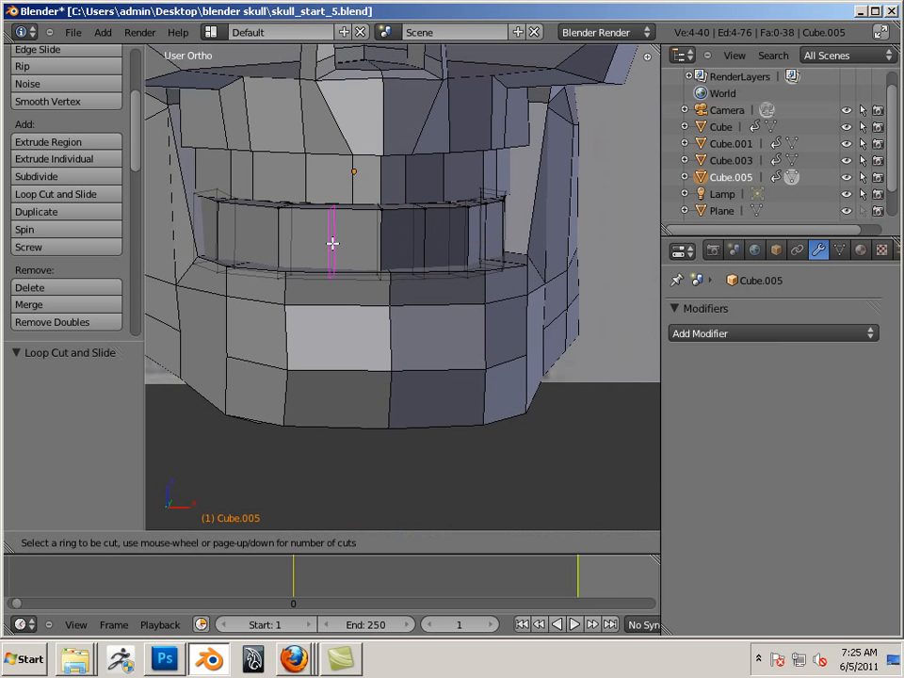
left_click(333, 245)
middle_click_drag(279, 293, 330, 269)
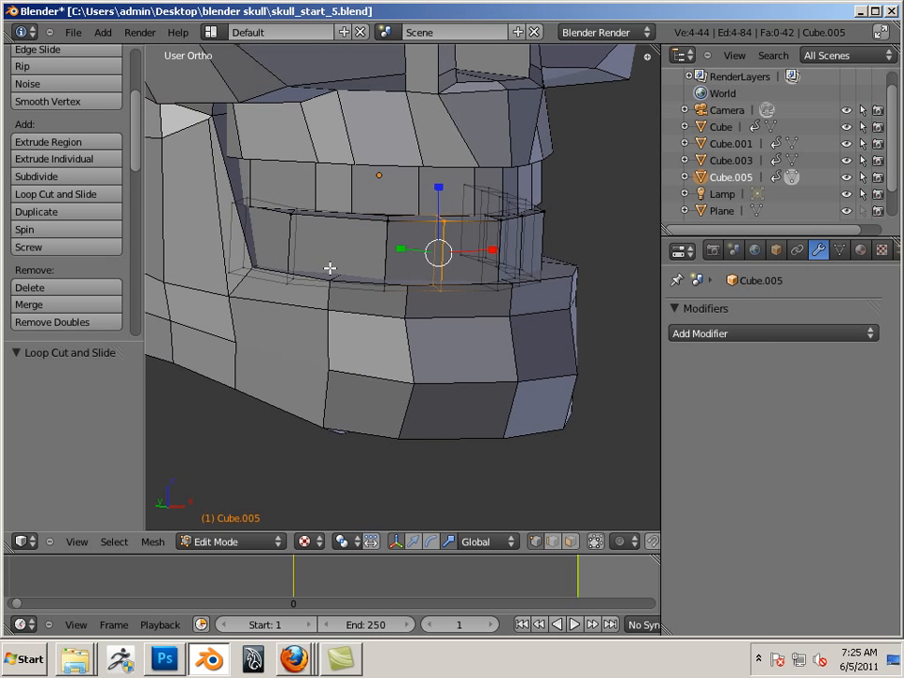
key("ctrl+r")
left_click(325, 266)
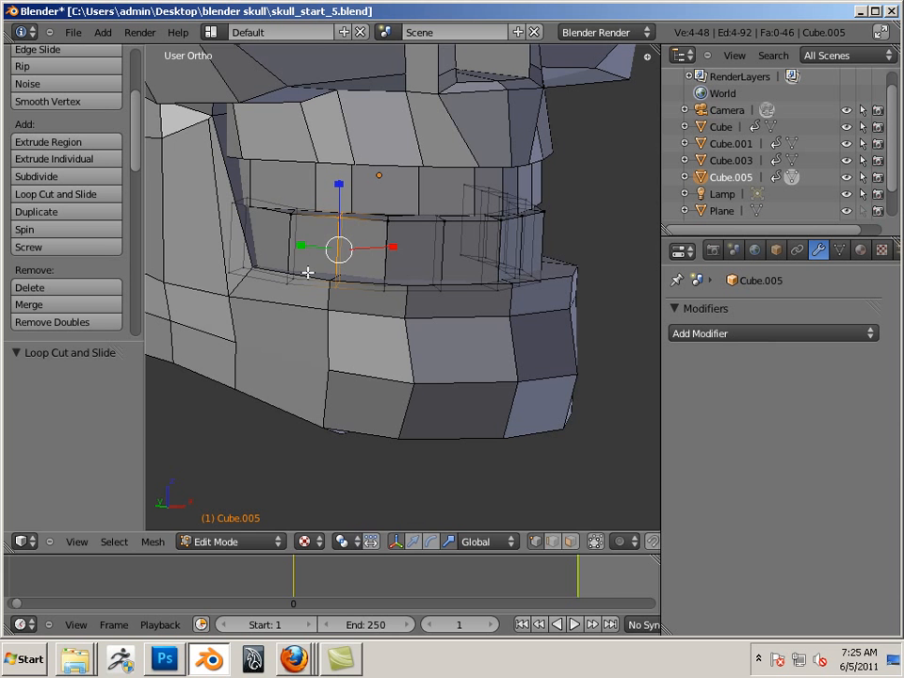
key("ctrl+r")
left_click(264, 212)
middle_click_drag(527, 298, 384, 365)
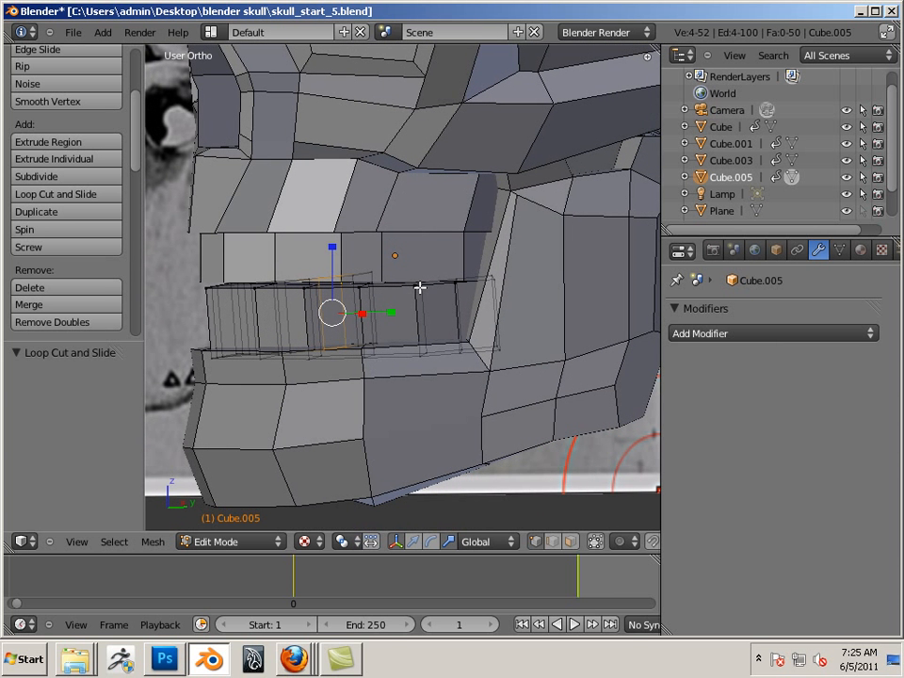
- Add a lengthwise loop cut to the lower teeth strip, slid 0.80 towards its bottom edge, and scale the loop 1.247 along Z
key("ctrl+r")
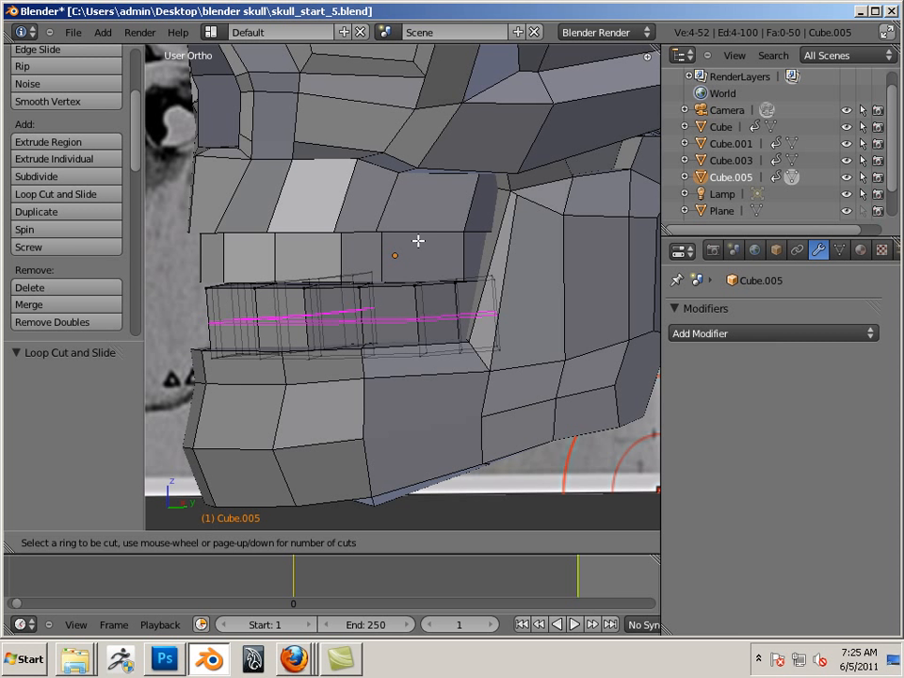
left_click(426, 304)
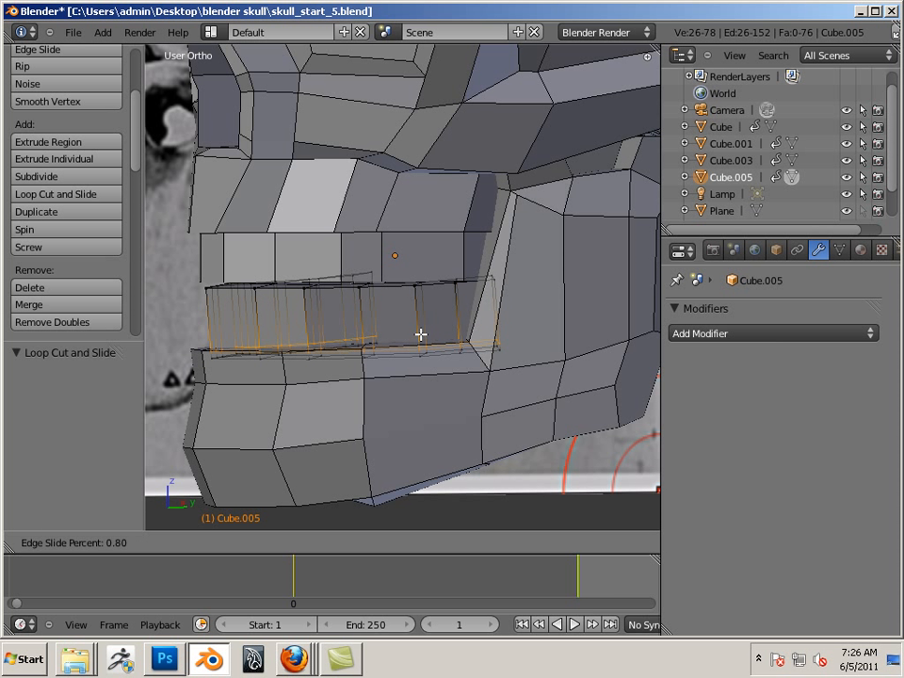
left_click(420, 335)
middle_click_drag(355, 328, 392, 345)
key("s")
key("z")
left_click(381, 339)
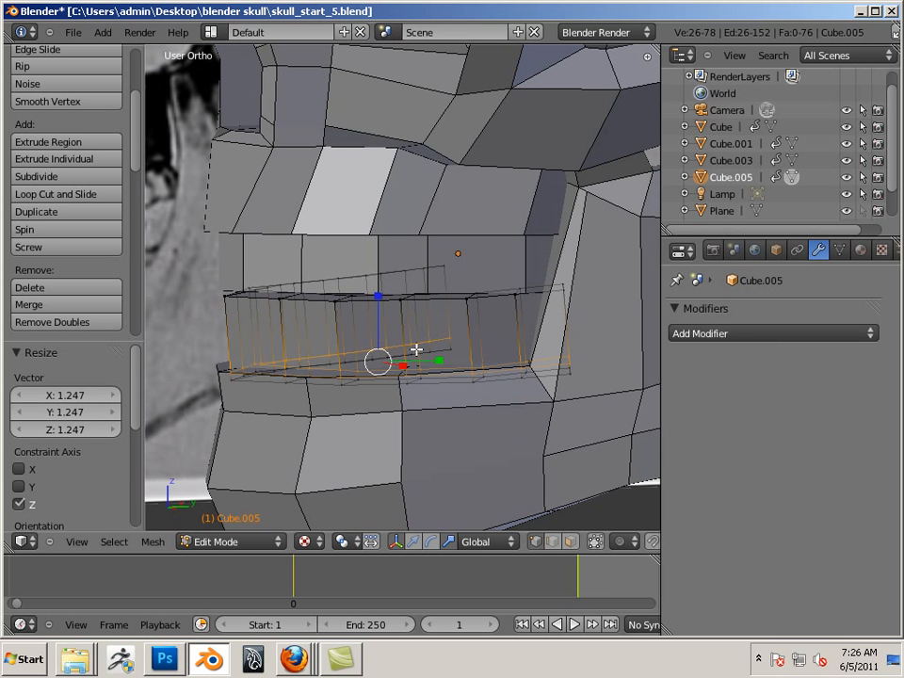
middle_click_drag(496, 361, 453, 309)
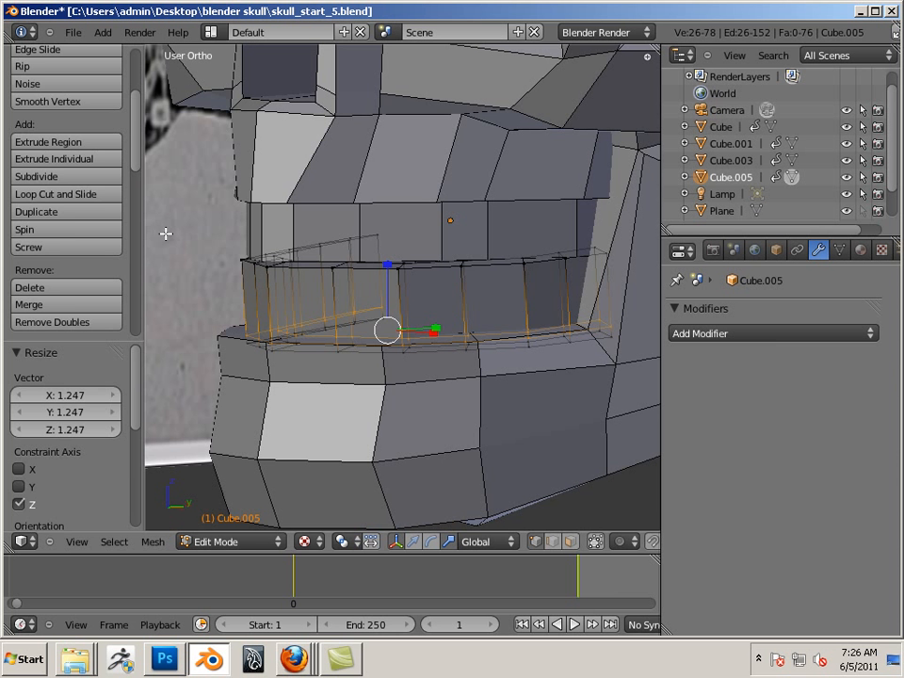
- In Edit Mode on the upper teeth strip, add a vertical loop cut to a side segment and a lengthwise loop cut through its thickness
key("Tab")
right_click(424, 180)
right_click(379, 230)
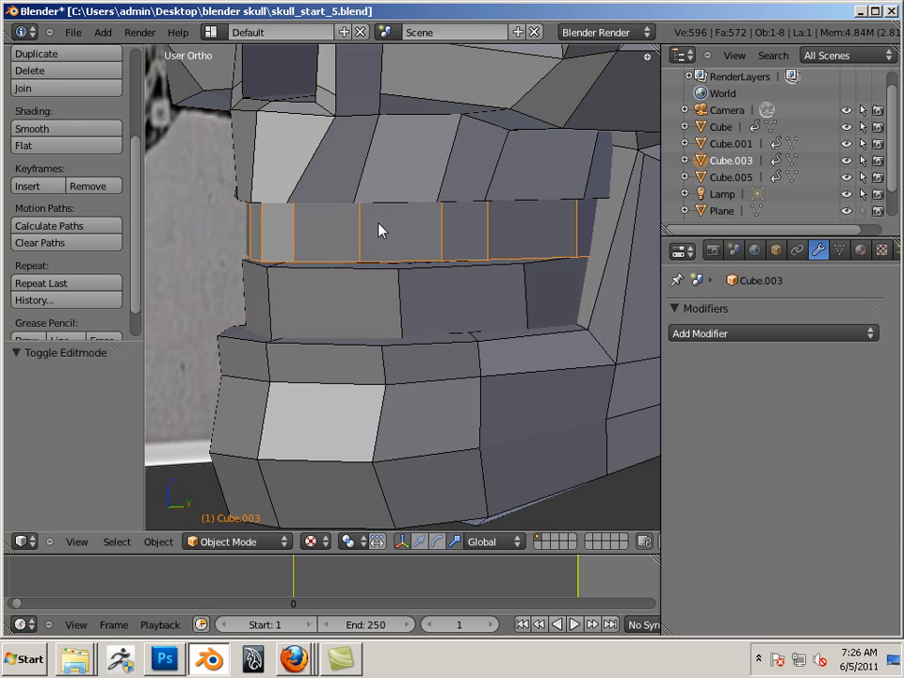
key("Tab")
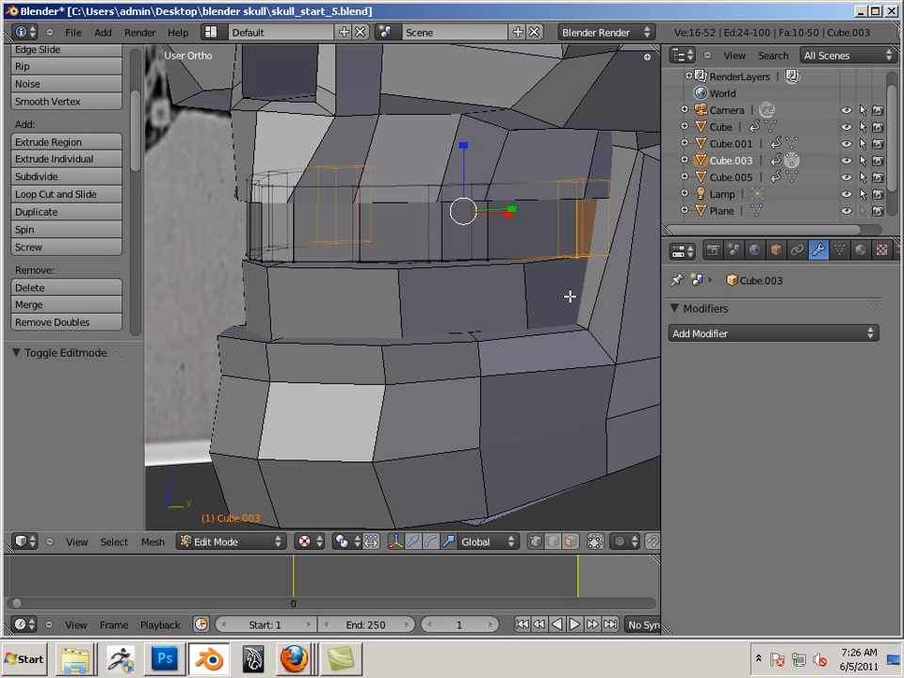
middle_click_drag(570, 297, 498, 292)
key("ctrl+r")
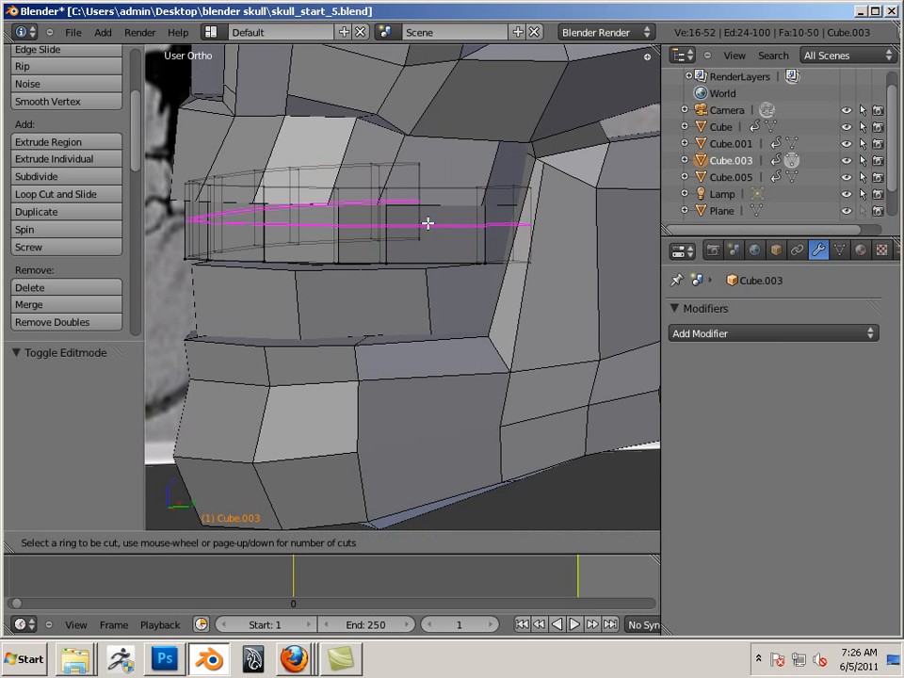
left_click(441, 192)
middle_click_drag(307, 276, 351, 274)
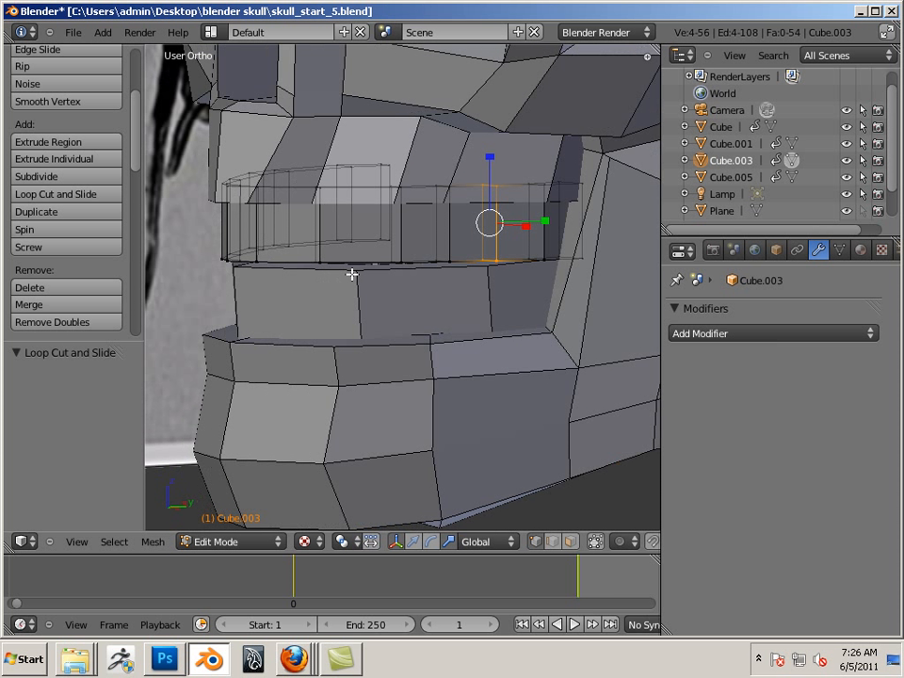
key("ctrl+r")
left_click(353, 265)
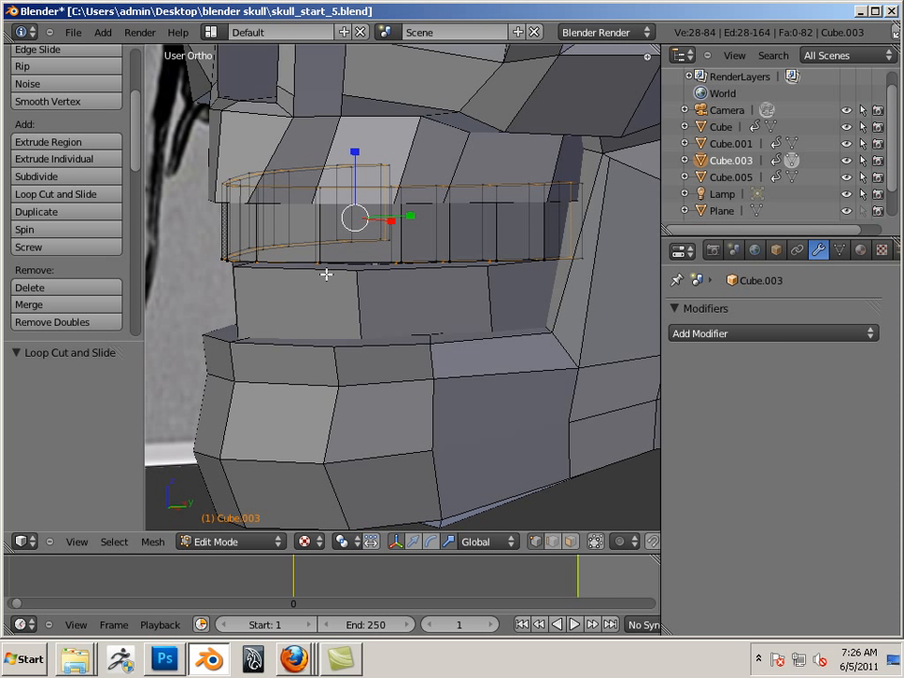
- Add five more vertical loop cuts to the remaining segments of the upper teeth strip and return to Object Mode
middle_click_drag(386, 296, 427, 312)
key("ctrl+r")
left_click(388, 270)
key("ctrl+r")
left_click(411, 281)
key("ctrl+r")
left_click(462, 257)
key("ctrl+r")
left_click(396, 268)
key("ctrl+r")
left_click(396, 249)
key("Tab")
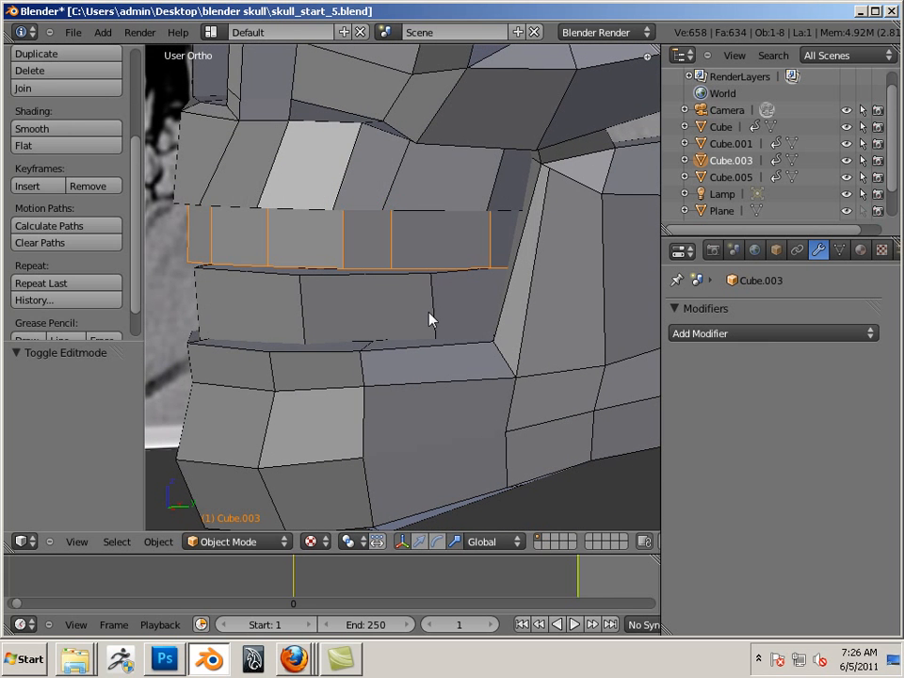
- Hide the skull object Cube and the lower jaw object Cube.001, leaving both teeth strips displayed
right_click(449, 329)
scroll(489, 341, "down", 5)
middle_click_drag(320, 285, 470, 301)
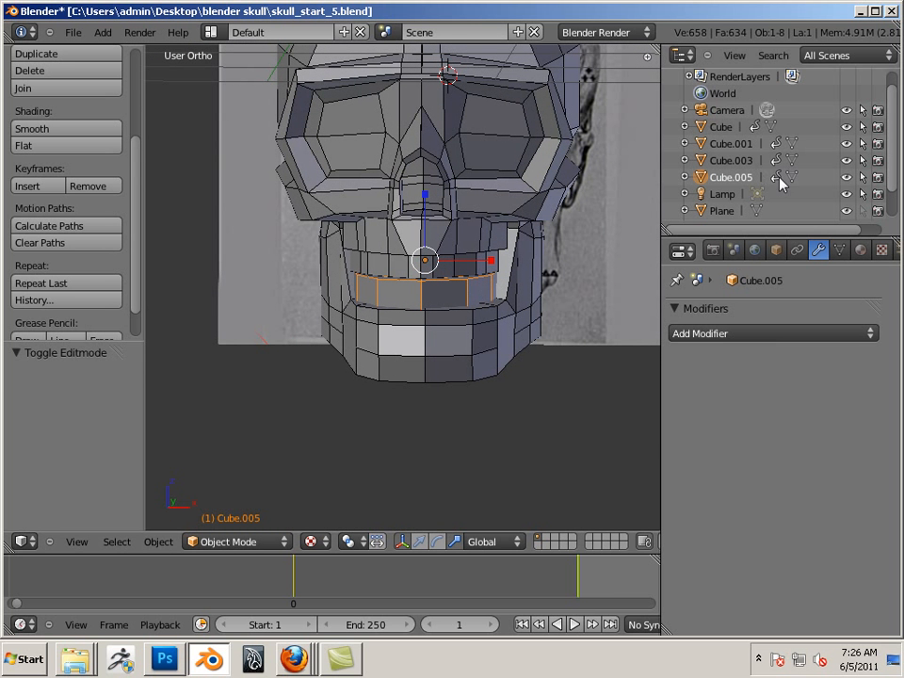
right_click(581, 145)
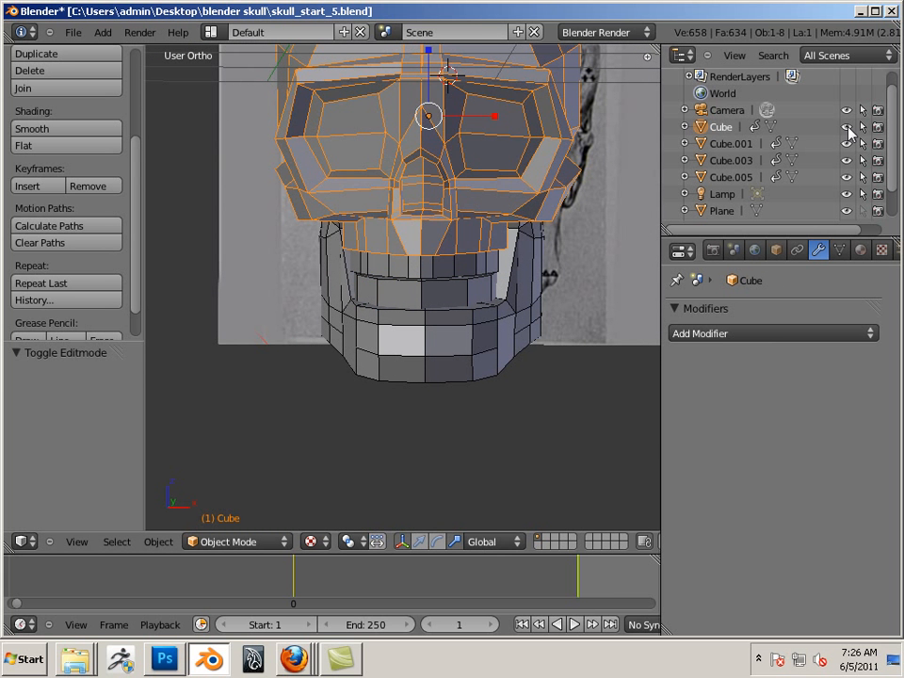
left_click(846, 126)
right_click(519, 309)
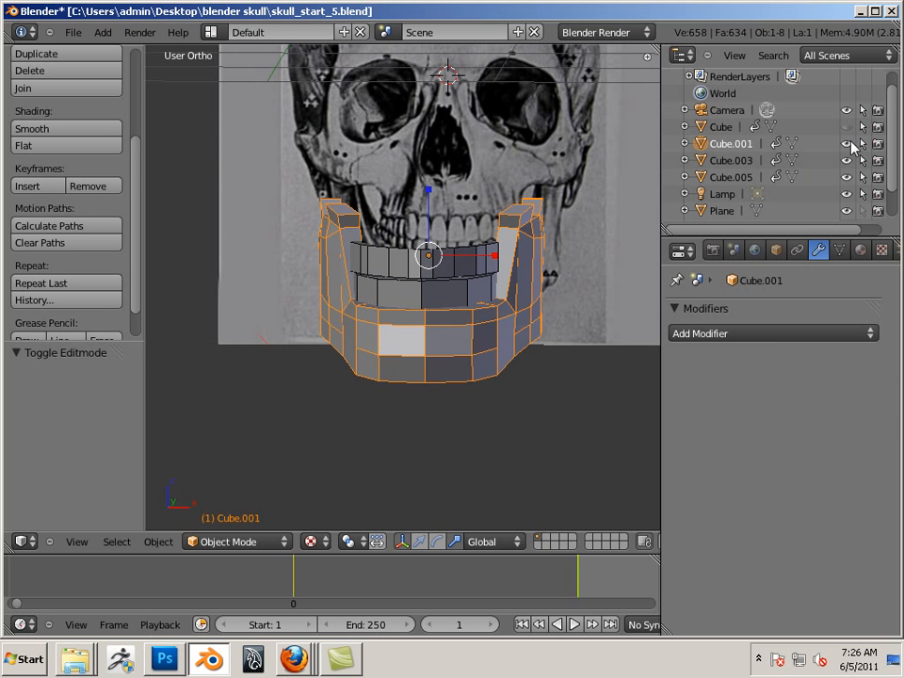
left_click(845, 143)
middle_click_drag(549, 299, 463, 353)
scroll(516, 361, "up", 2)
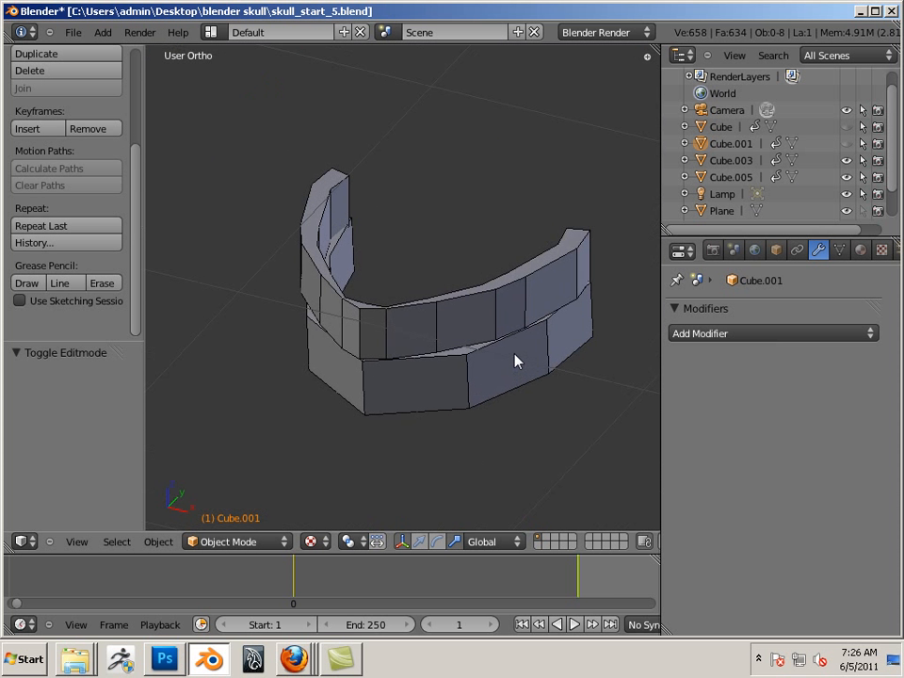
- Examine the loop cuts of the upper and lower teeth strips in Edit Mode
right_click(459, 339)
key("Tab")
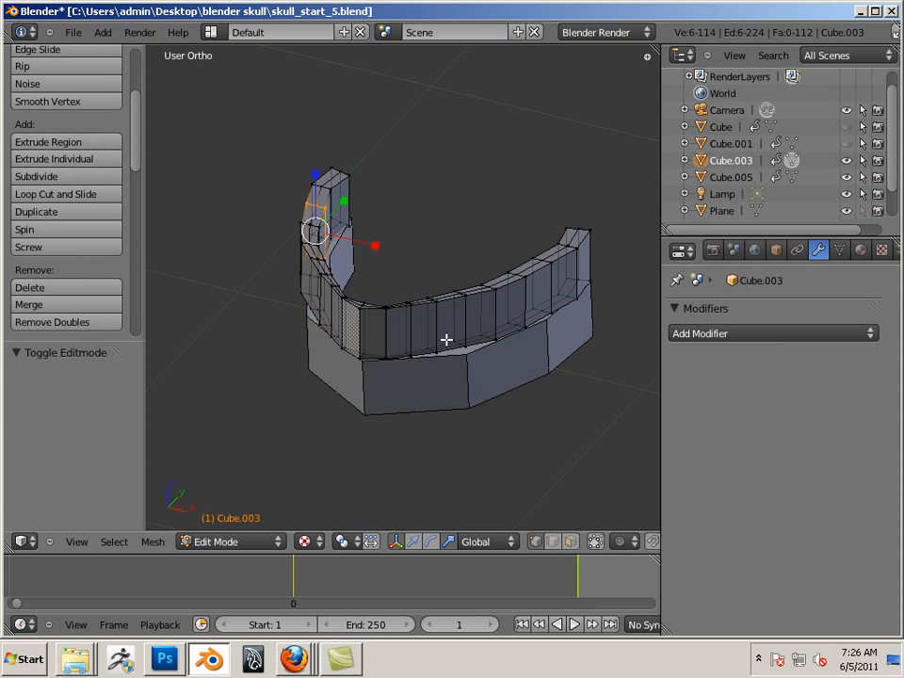
middle_click_drag(425, 392, 494, 225)
key("Tab")
right_click(449, 351)
key("Tab")
key("Tab")
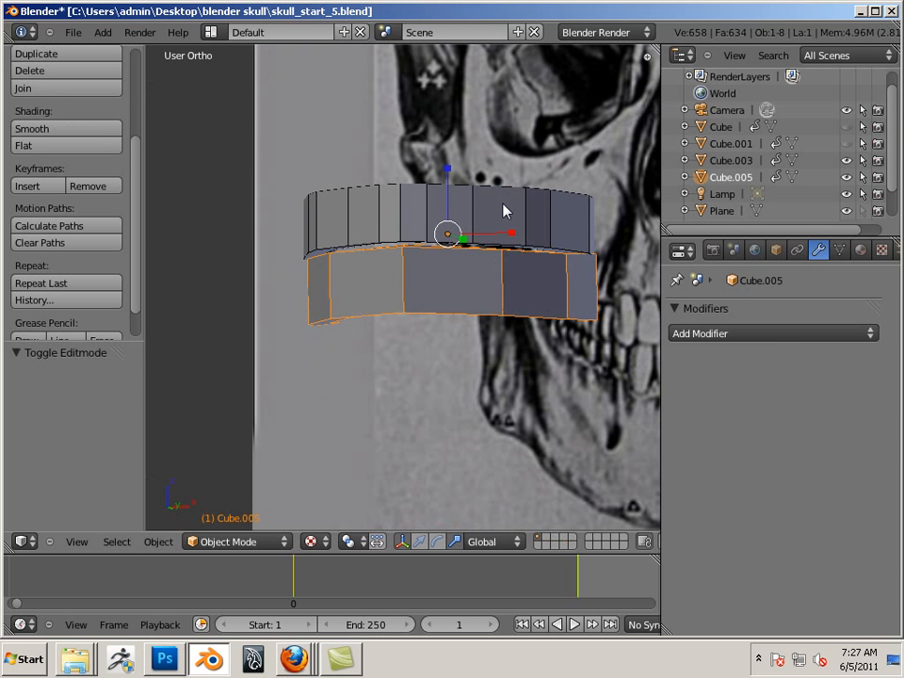
- In Edit Mode on the upper teeth strip, add a horizontal loop cut around it and slide it close to the top edge
right_click(500, 214)
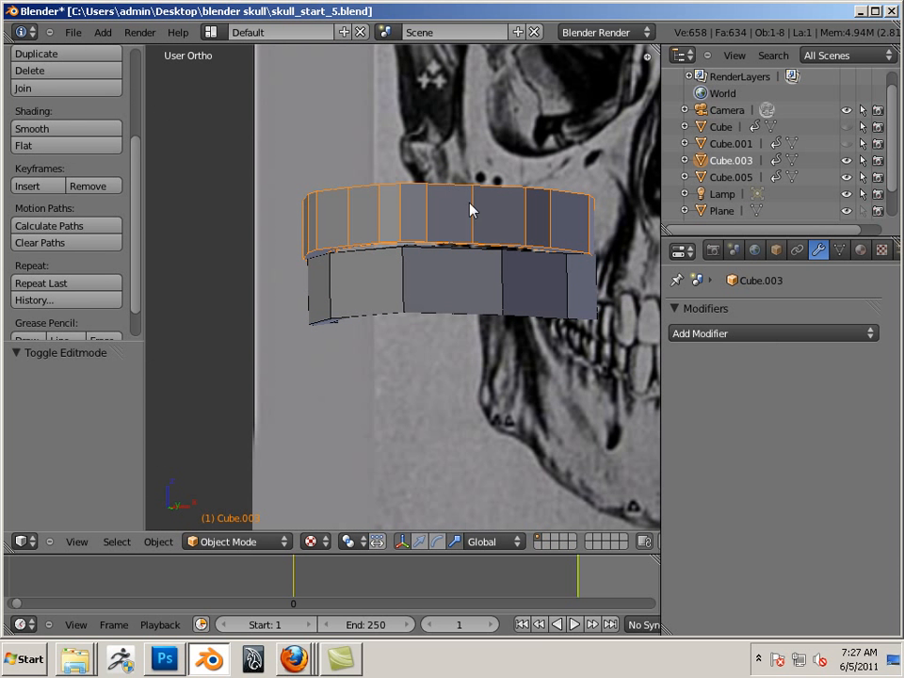
key("Tab")
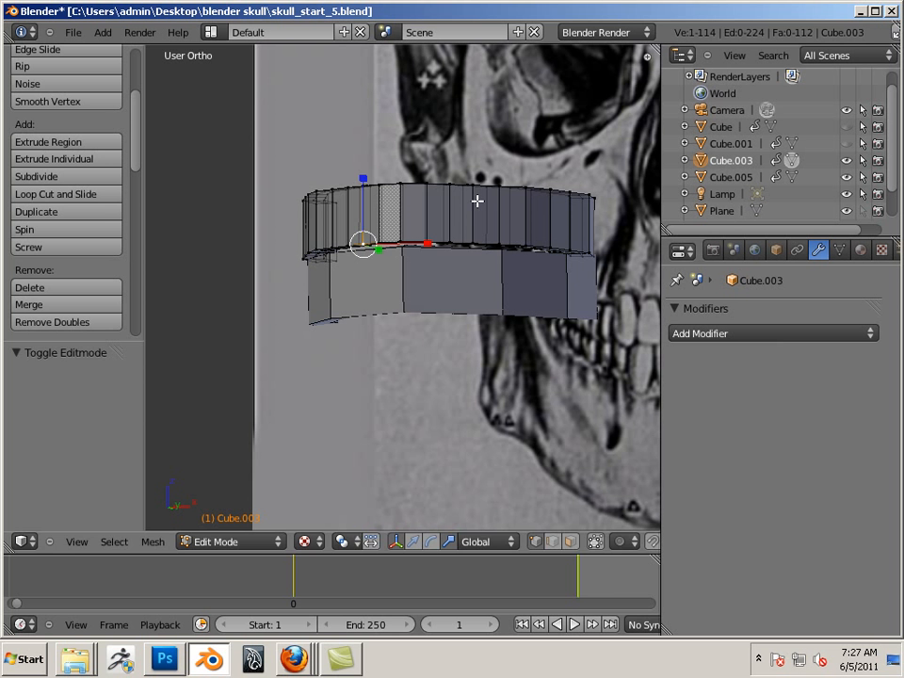
key("ctrl+r")
left_click_drag(476, 200, 482, 180)
left_click(482, 178)
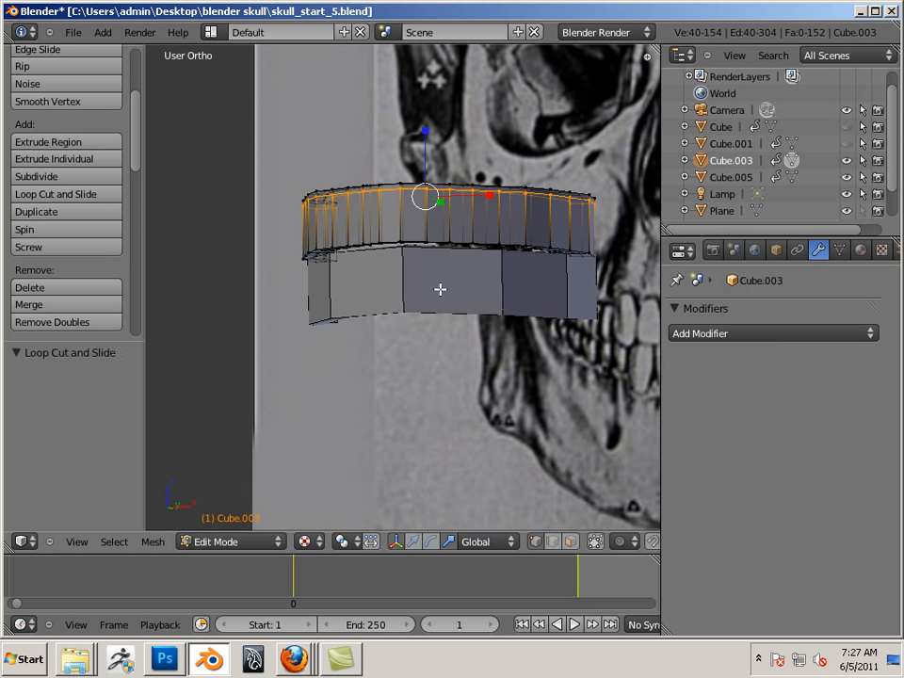
middle_click_drag(440, 288, 494, 200)
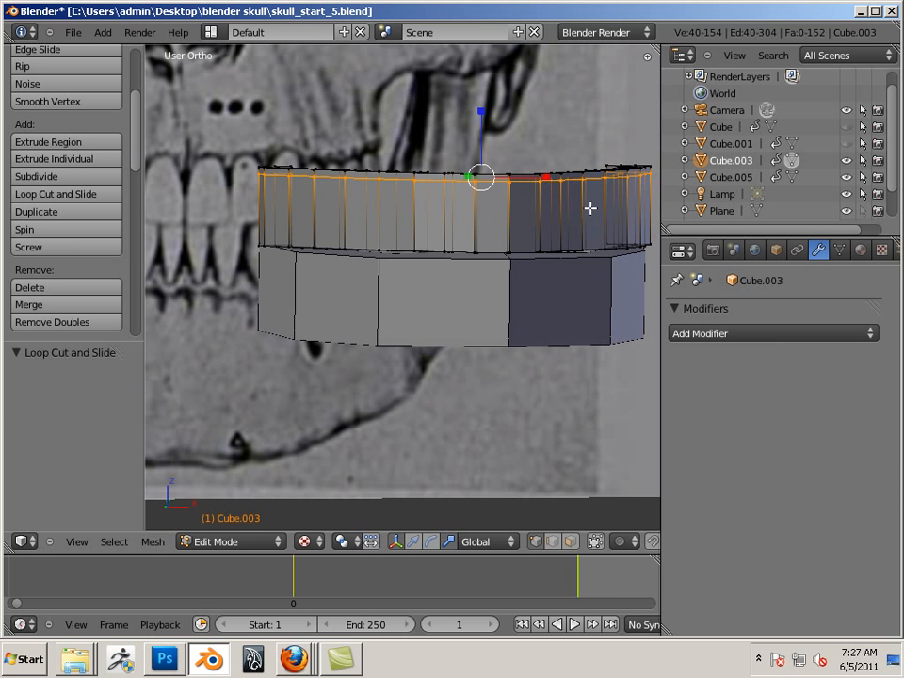
- Examine the inner side of both teeth strips in Object Mode, ending with the upper strip selected
middle_click_drag(576, 187, 409, 265)
key("Tab")
scroll(533, 320, "down", 5)
scroll(516, 270, "up", 4)
right_click(518, 259)
key("Tab")
key("a")
key("Tab")
right_click(395, 254)
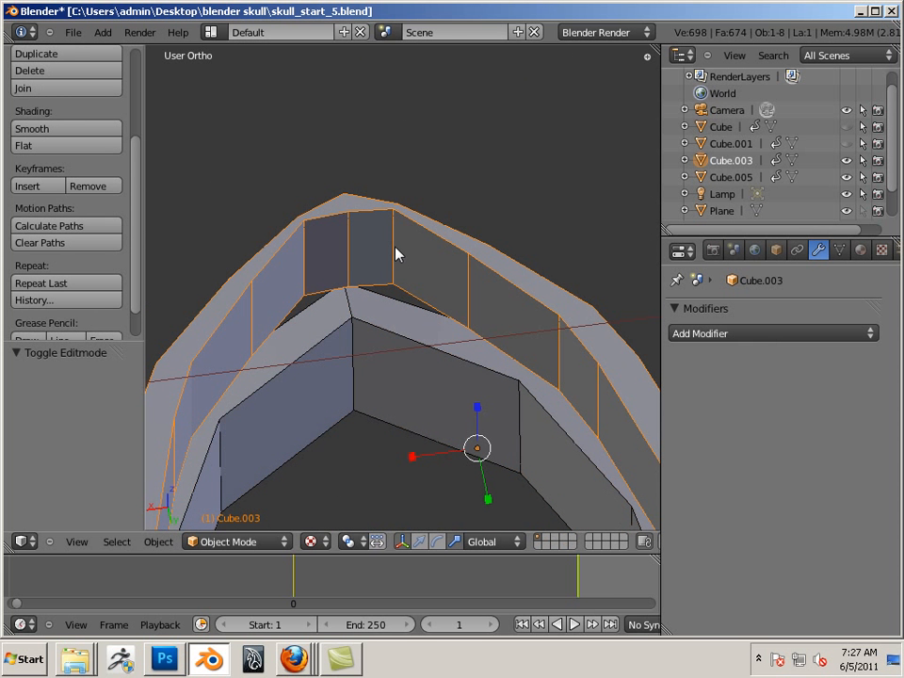
- On the upper teeth strip, move the two inner vertical edges flanking the centre slightly along Y to round the inner curve
left_click(258, 543)
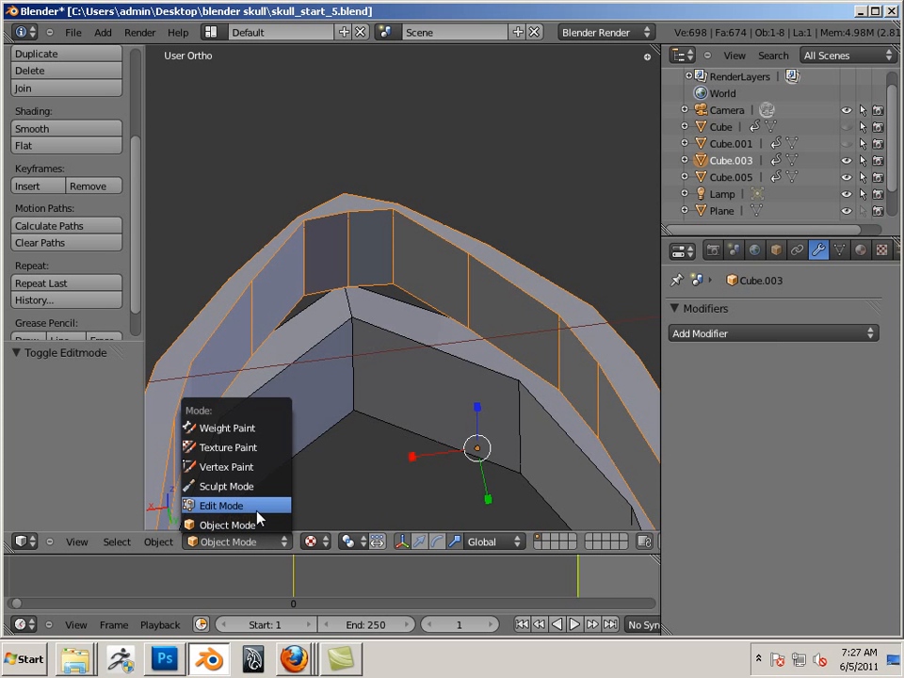
left_click(257, 507)
right_click(391, 229)
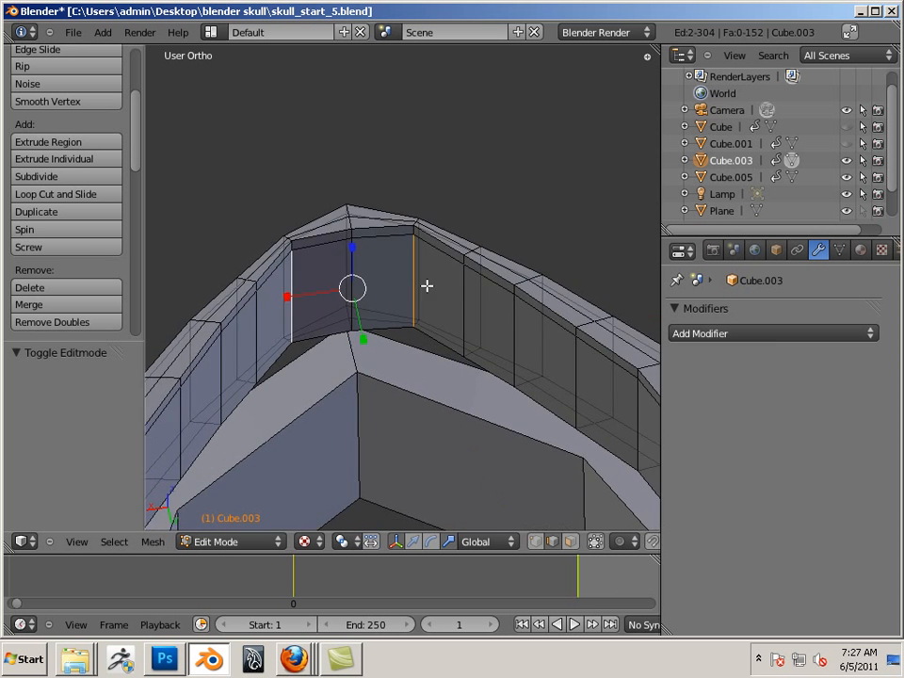
scroll(427, 284, "up", 5)
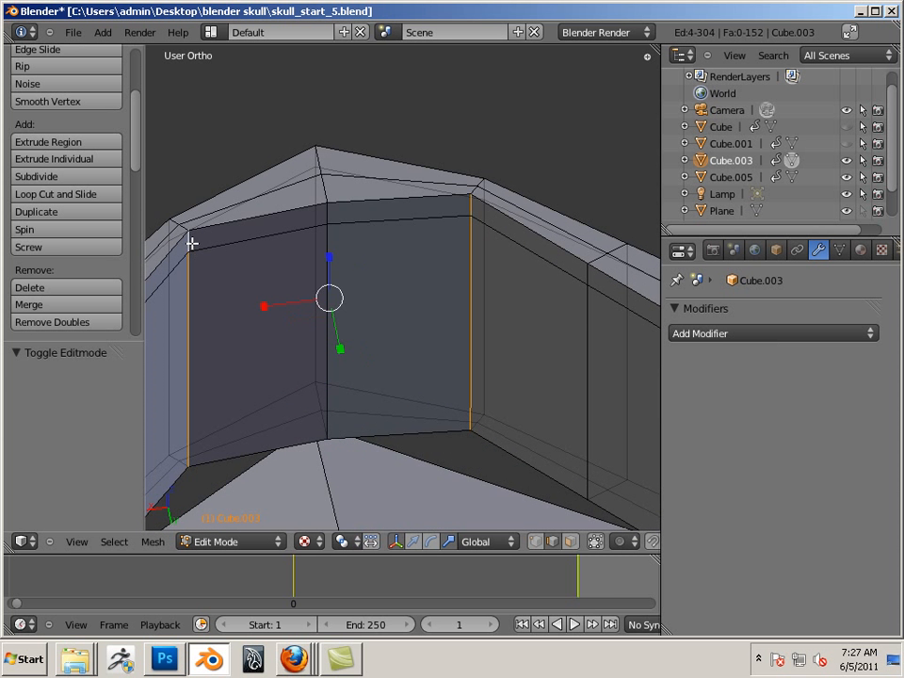
middle_click_drag(191, 243, 329, 326)
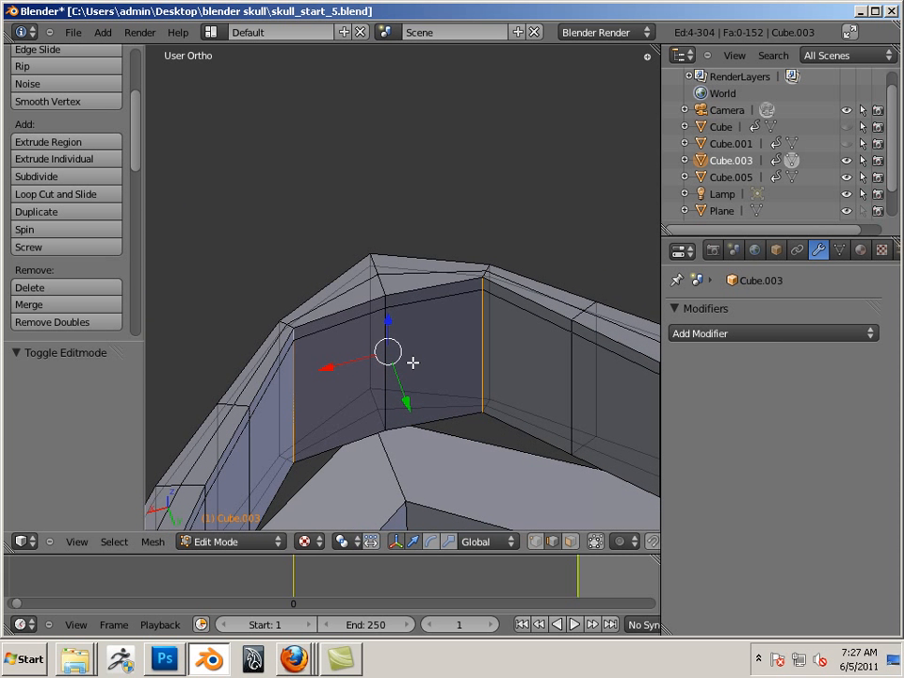
key("g")
key("y")
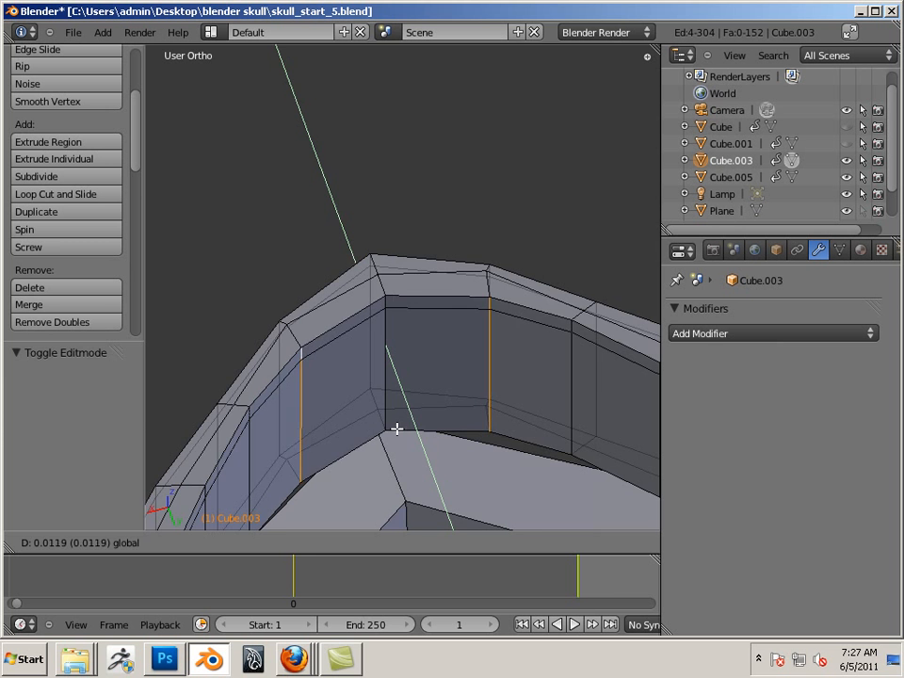
left_click(357, 415)
middle_click_drag(276, 395, 460, 386)
middle_click_drag(460, 386, 170, 377, "shift")
middle_click_drag(235, 334, 313, 298)
key("Tab")
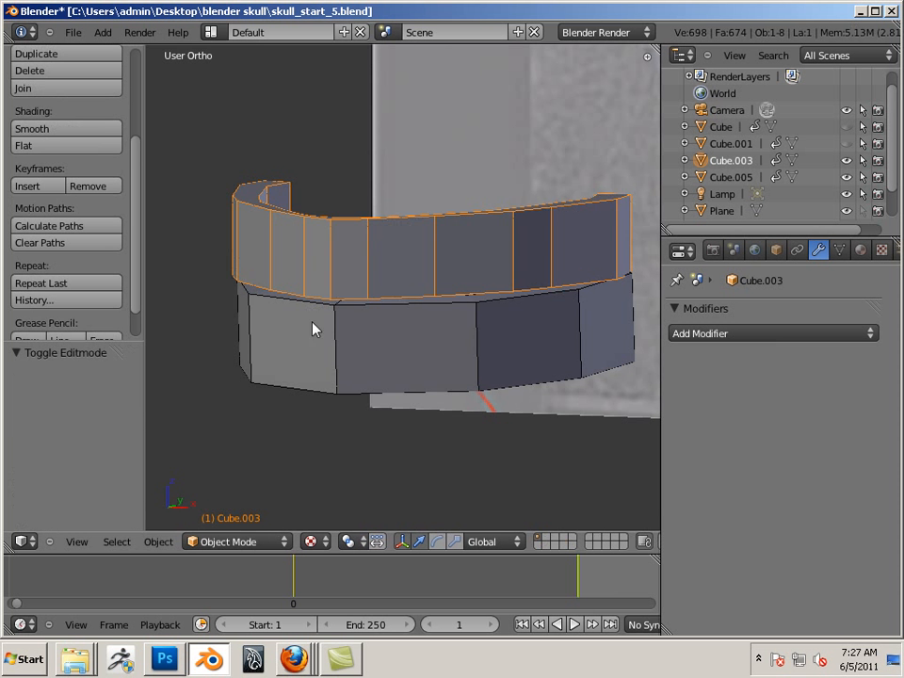
- Delete all faces on the negative X half of the upper teeth strip in face select mode
middle_click_drag(336, 391, 410, 433)
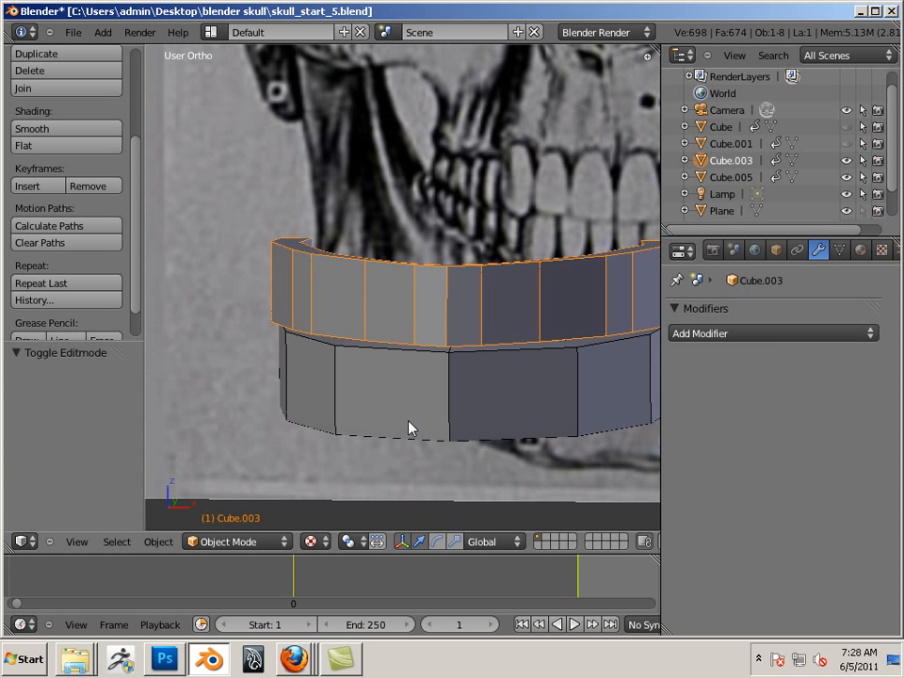
key("Tab")
left_click(570, 541)
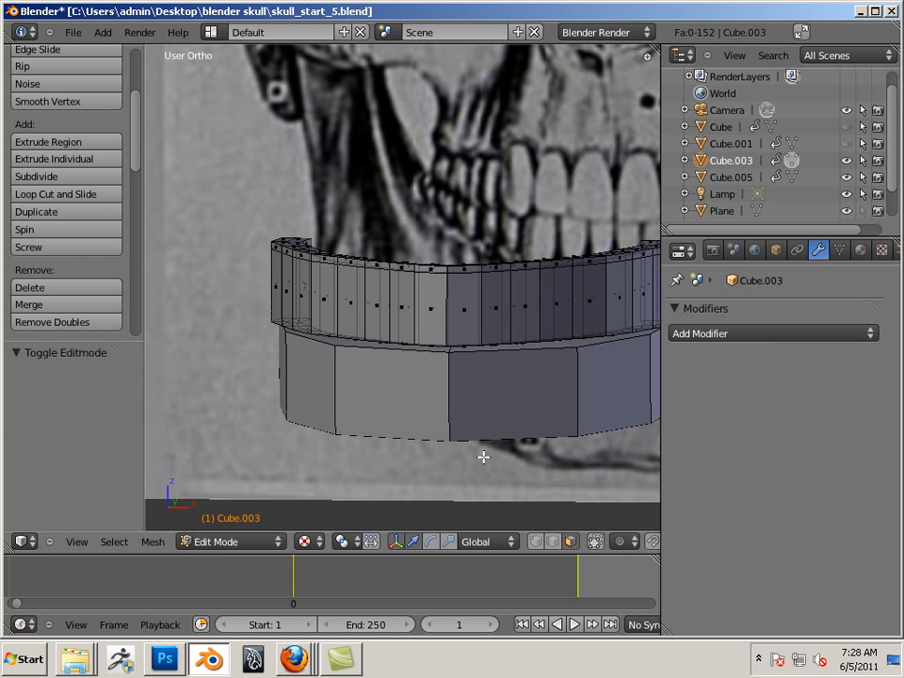
middle_click_drag(390, 435, 403, 430)
key("b")
left_click_drag(236, 228, 472, 420)
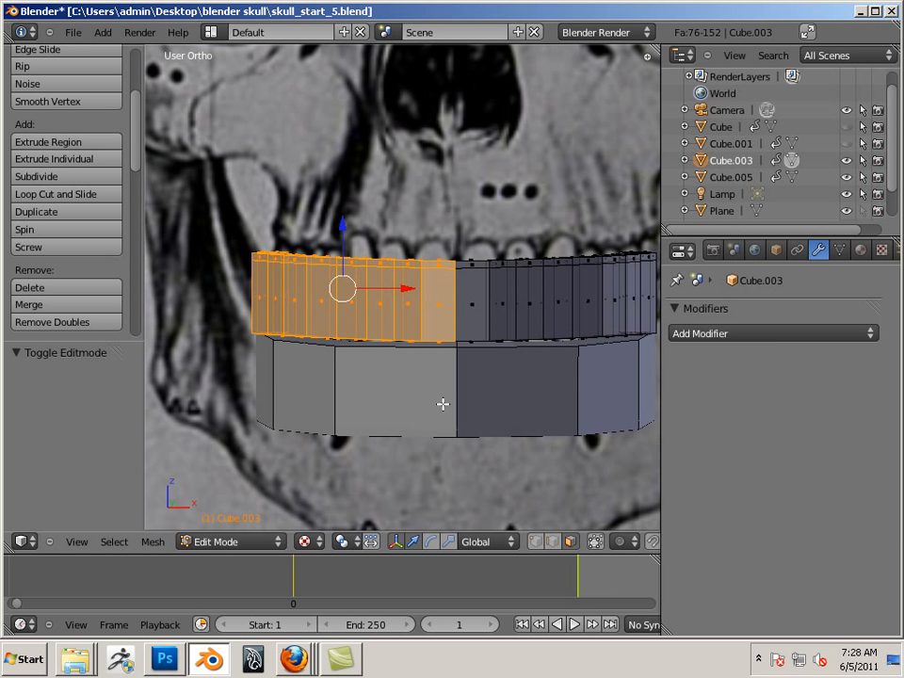
key("x")
left_click(443, 444)
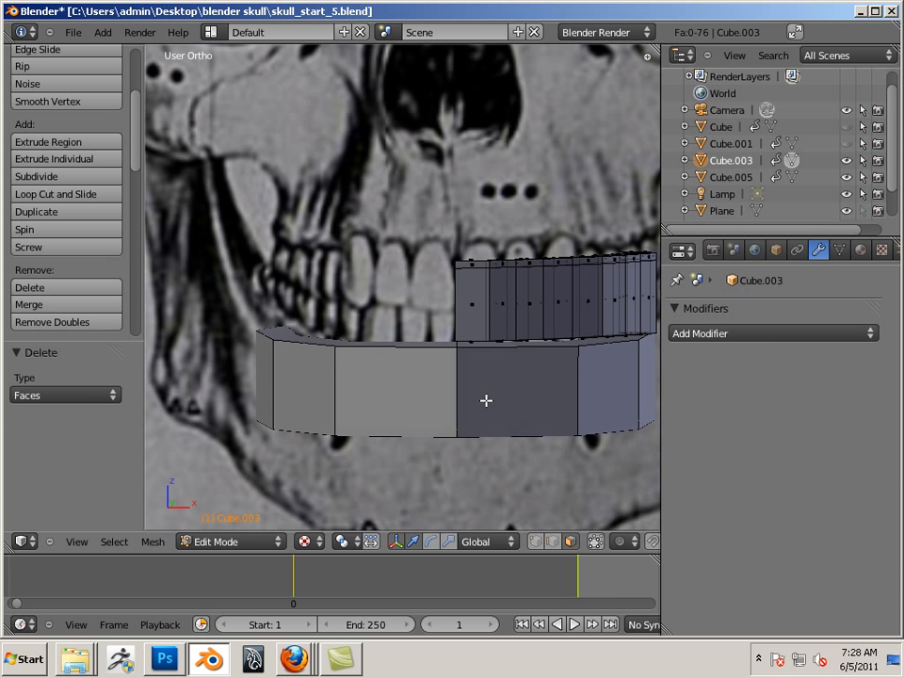
- Add a Mirror modifier across the X axis to the remaining half of the upper teeth strip
middle_click_drag(486, 402, 401, 395)
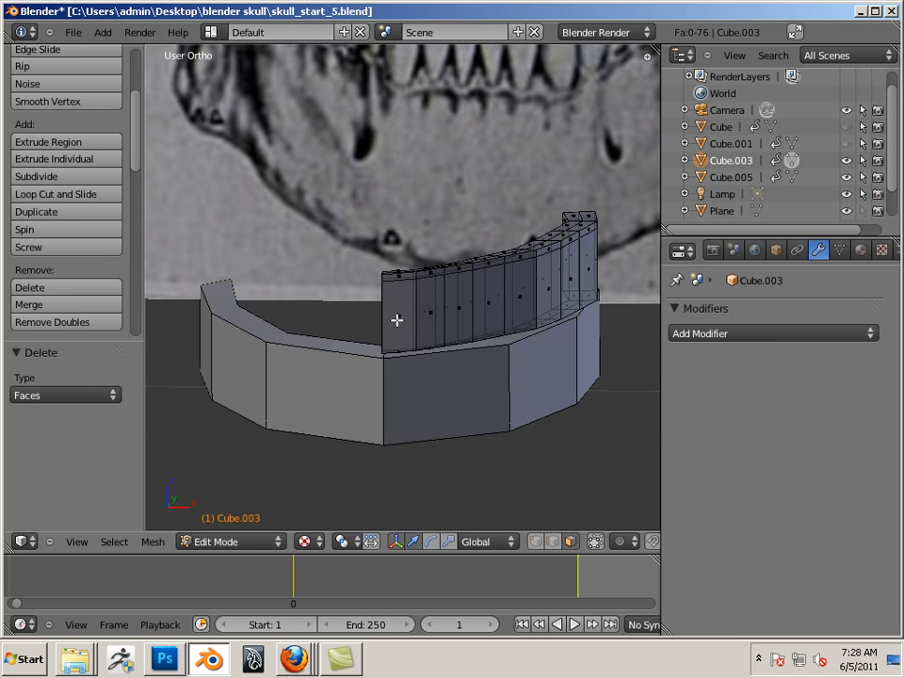
key("Tab")
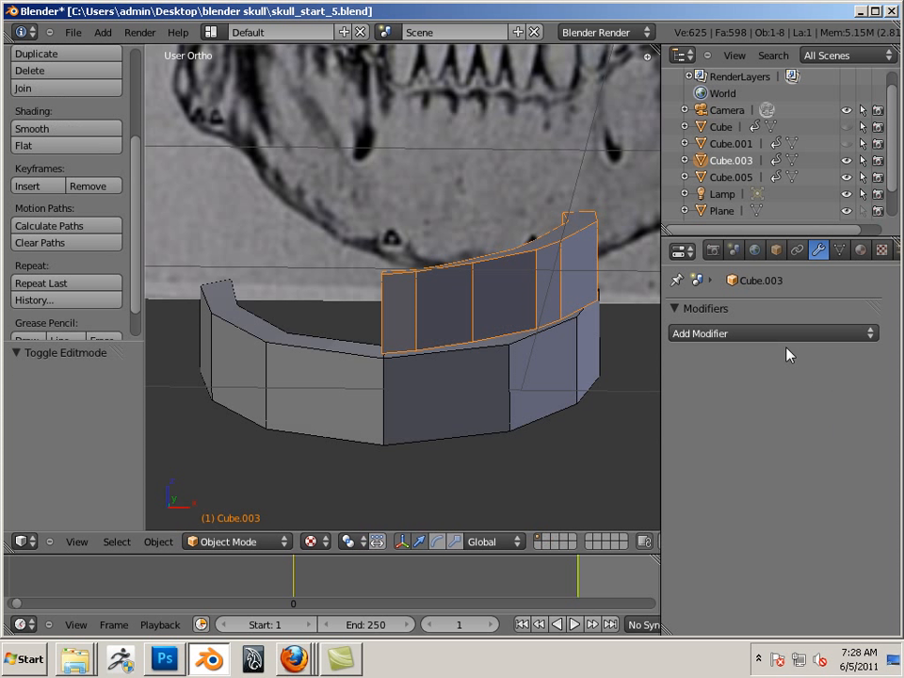
left_click(748, 334)
left_click(549, 509)
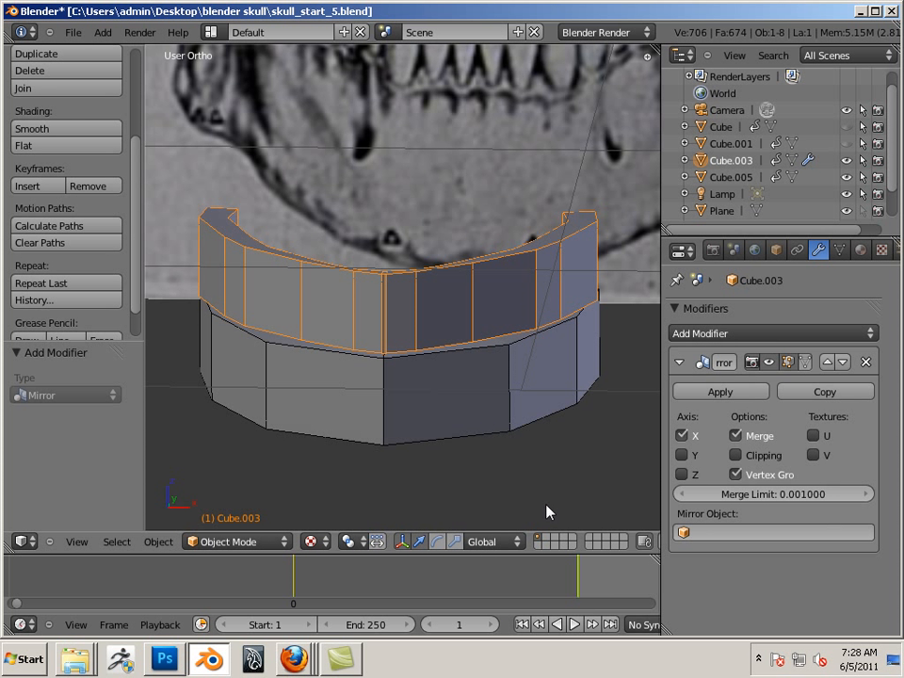
- Move the whole half mesh of the upper teeth strip 0.005 along X to adjust its centre seam
middle_click_drag(547, 511, 418, 489)
scroll(415, 485, "up", 4)
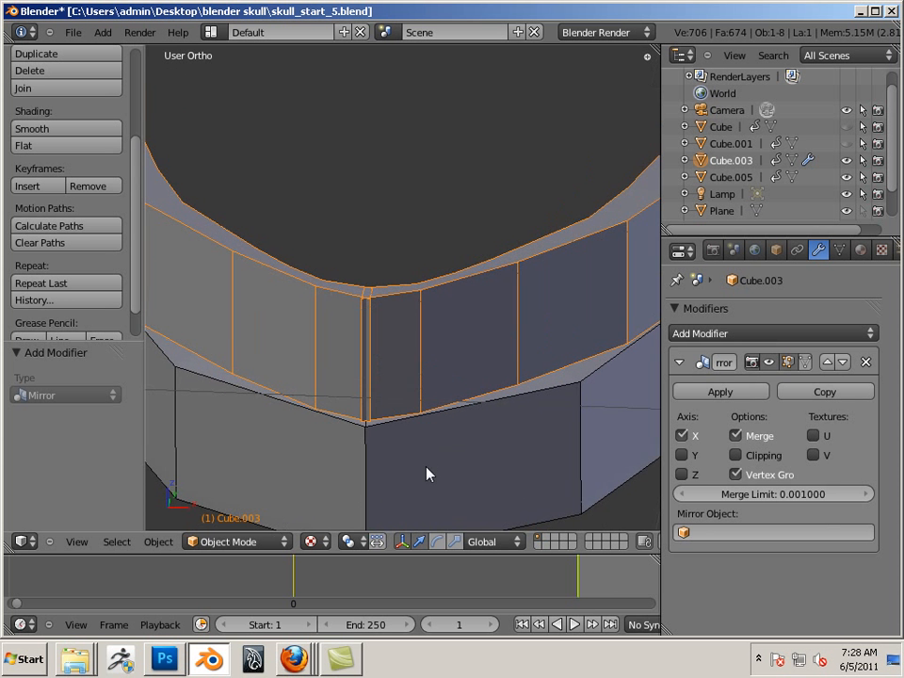
middle_click_drag(510, 452, 468, 437, "ctrl")
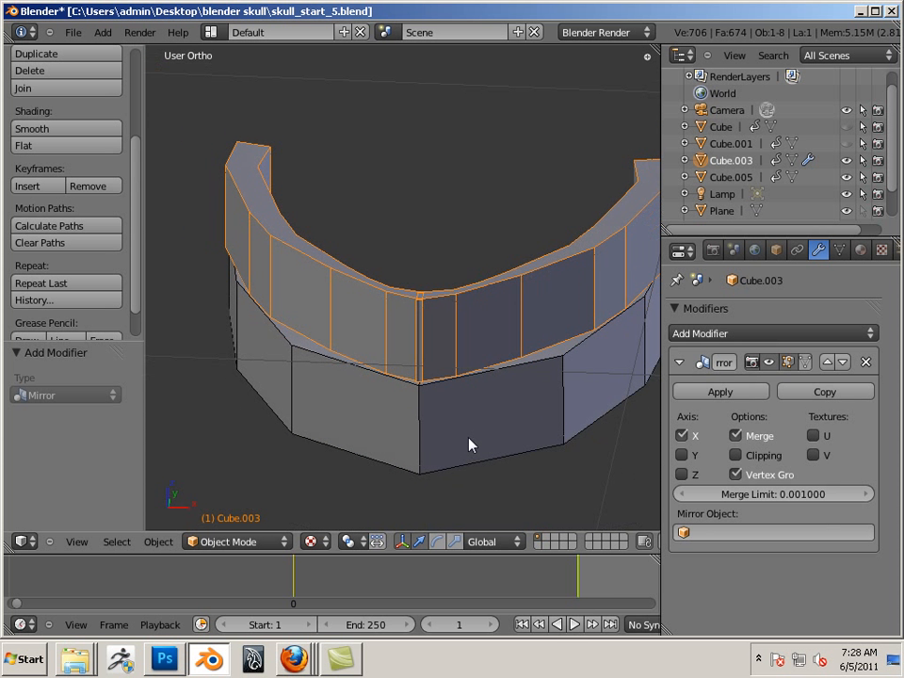
key("Tab")
key("a")
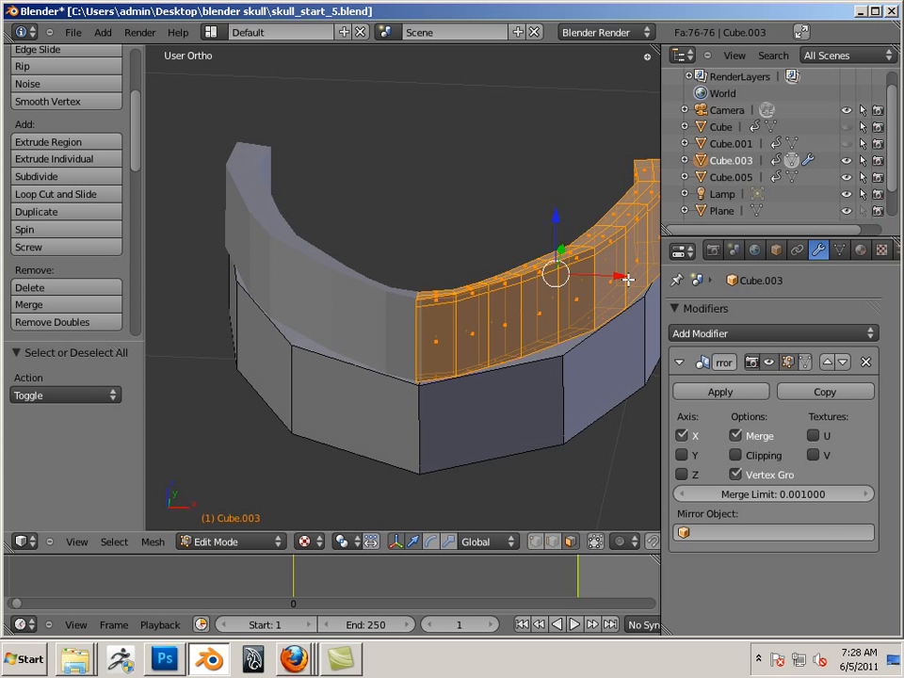
left_click_drag(627, 280, 632, 280)
middle_click_drag(376, 401, 563, 453)
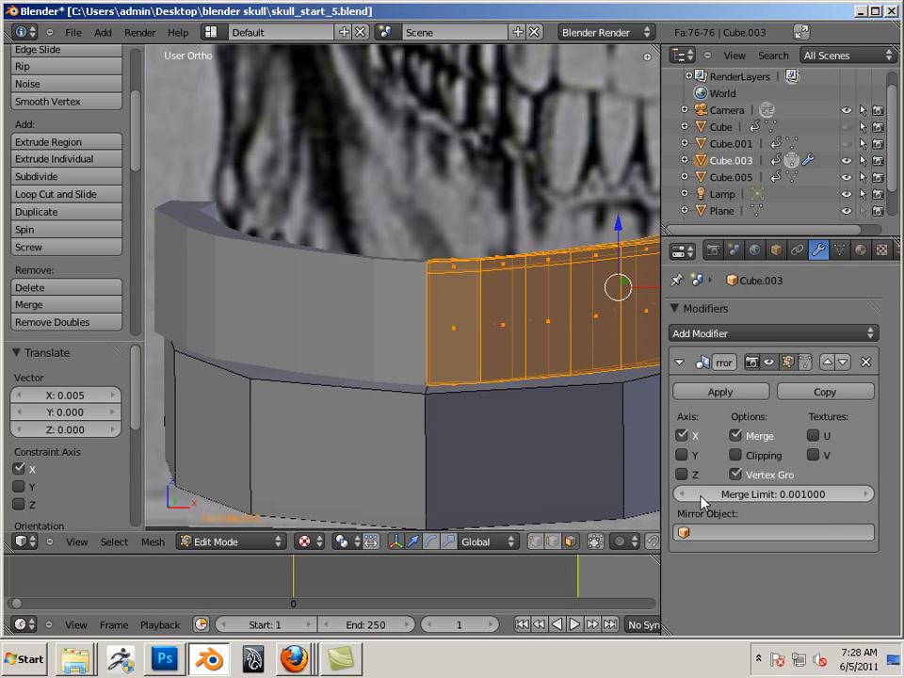
- Set the Mirror modifier's merge limit to 0.035 and apply the modifier to the upper teeth strip in Object Mode
left_click_drag(753, 496, 760, 497)
middle_click_drag(518, 408, 528, 380)
scroll(538, 466, "up", 2)
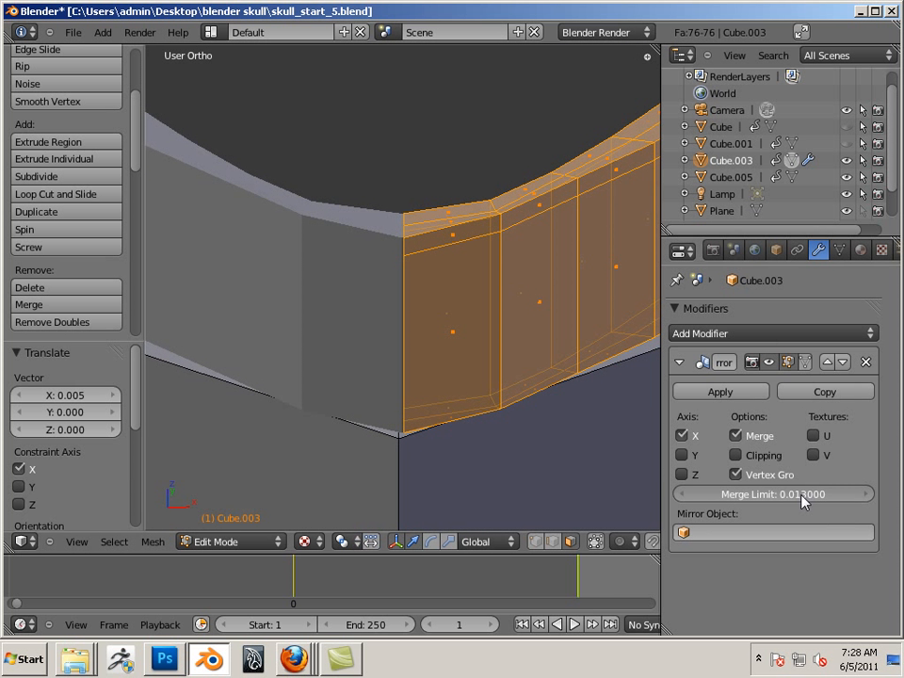
left_click_drag(813, 501, 811, 502)
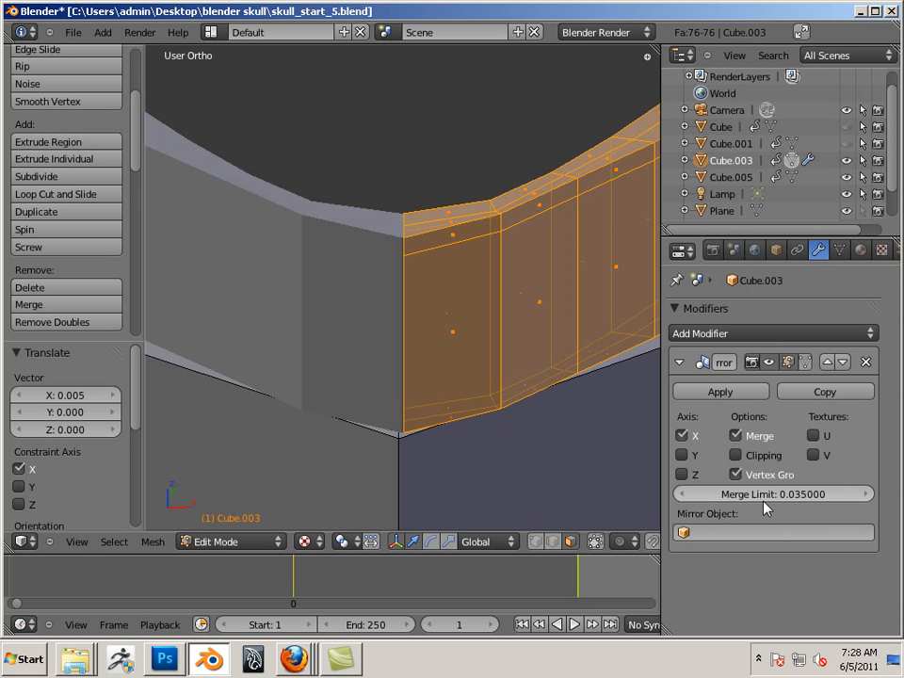
middle_click_drag(549, 444, 497, 420, "ctrl")
left_click(705, 394)
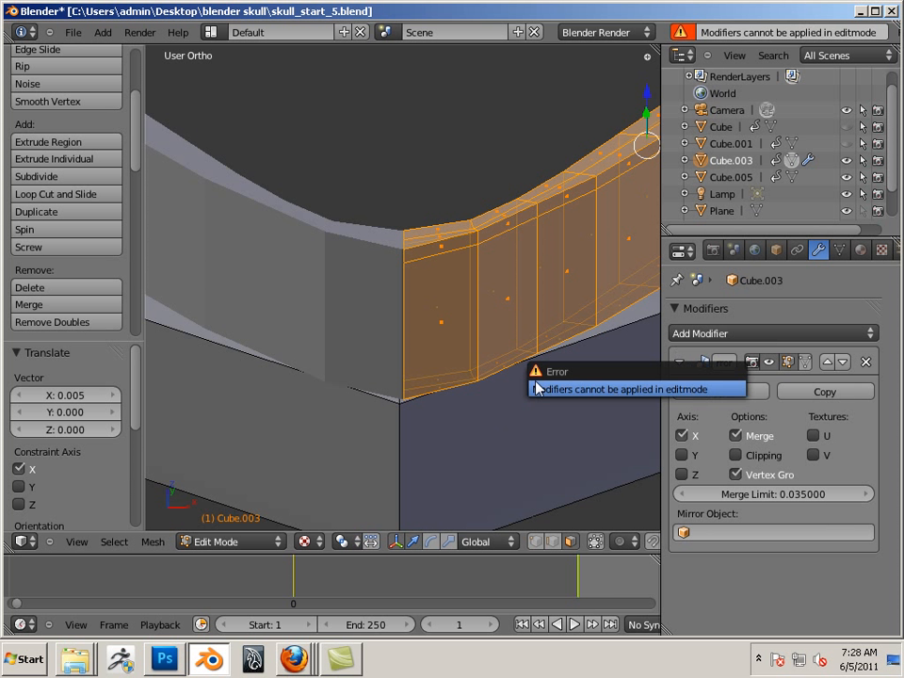
key("Tab")
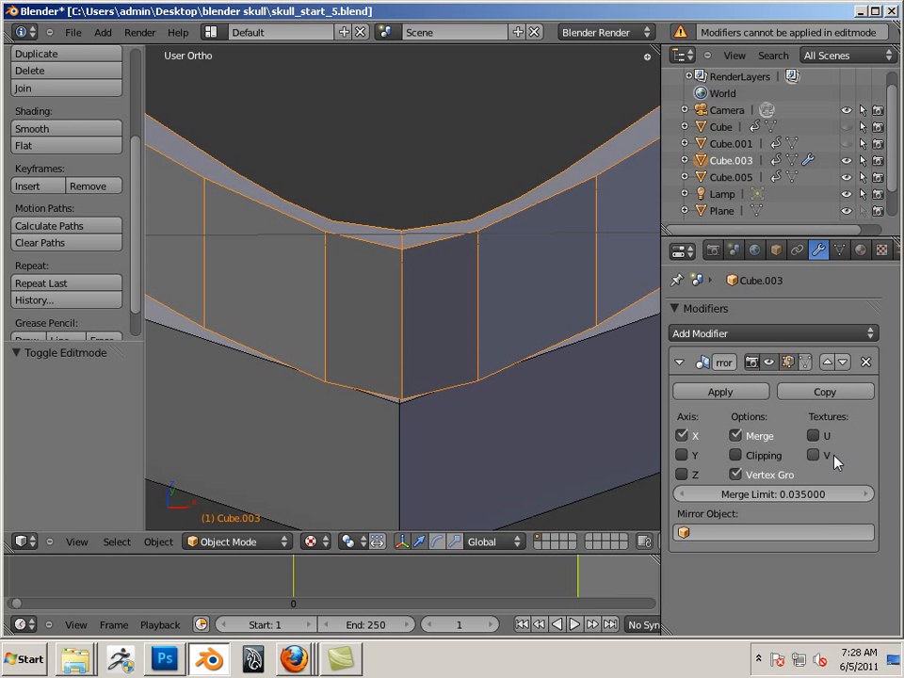
left_click(752, 400)
- Delete all faces on the negative X half of the lower teeth strip
scroll(412, 353, "down", 5)
right_click(410, 390)
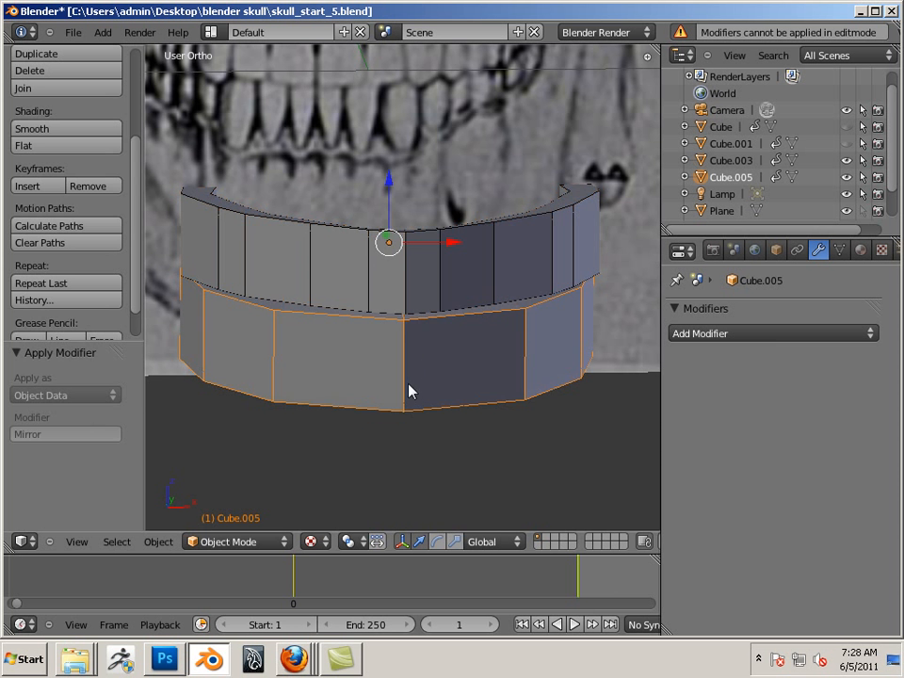
key("Tab")
middle_click_drag(429, 430, 365, 385)
key("b")
left_click_drag(182, 238, 344, 437)
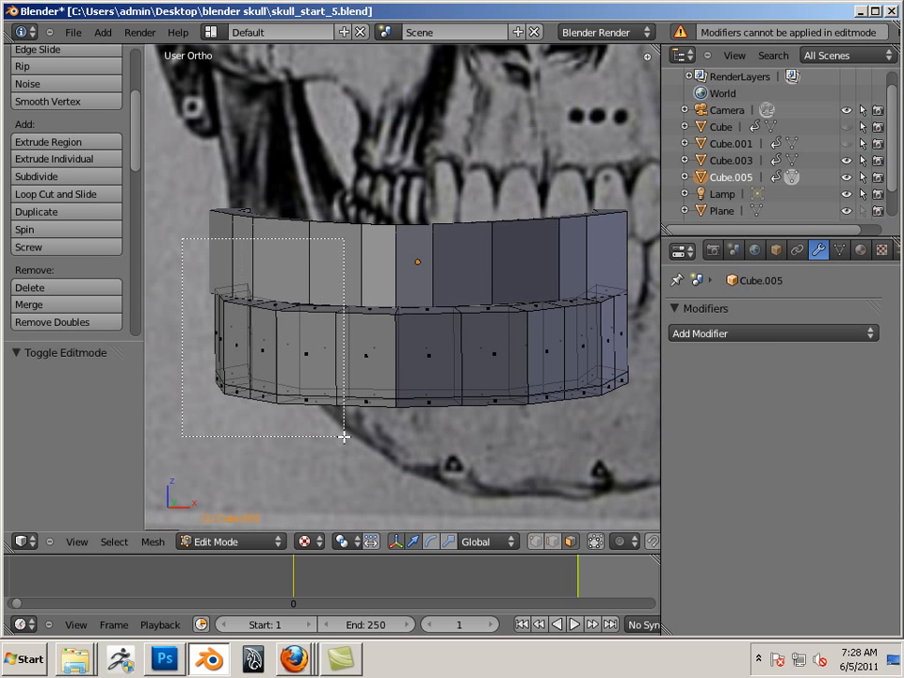
left_click_drag(383, 474, 383, 471)
key("x")
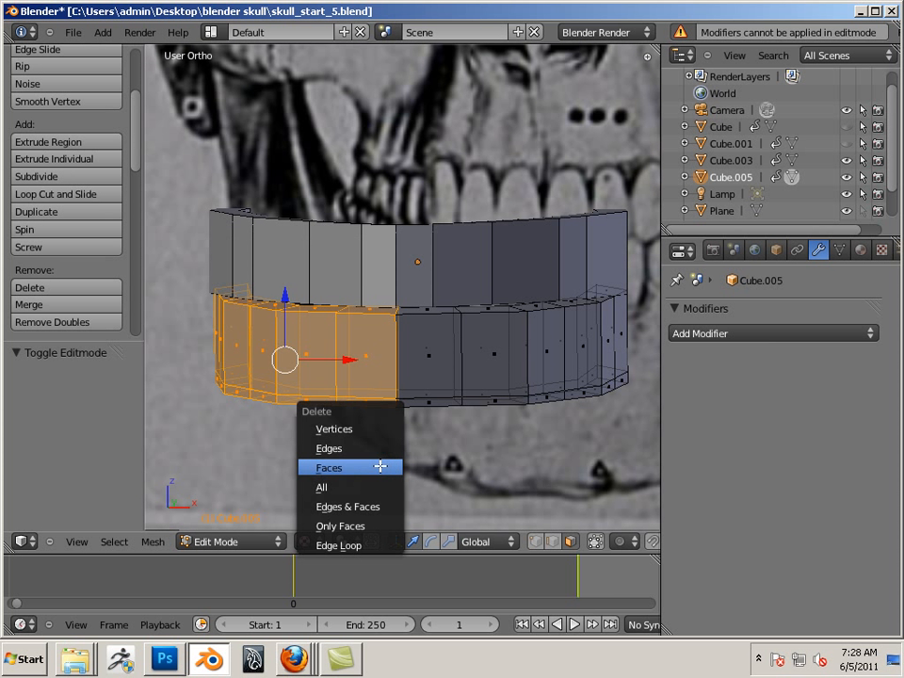
left_click(379, 466)
- Mirror the remaining half of the lower teeth strip across the X axis with a Mirror modifier and apply it
key("Tab")
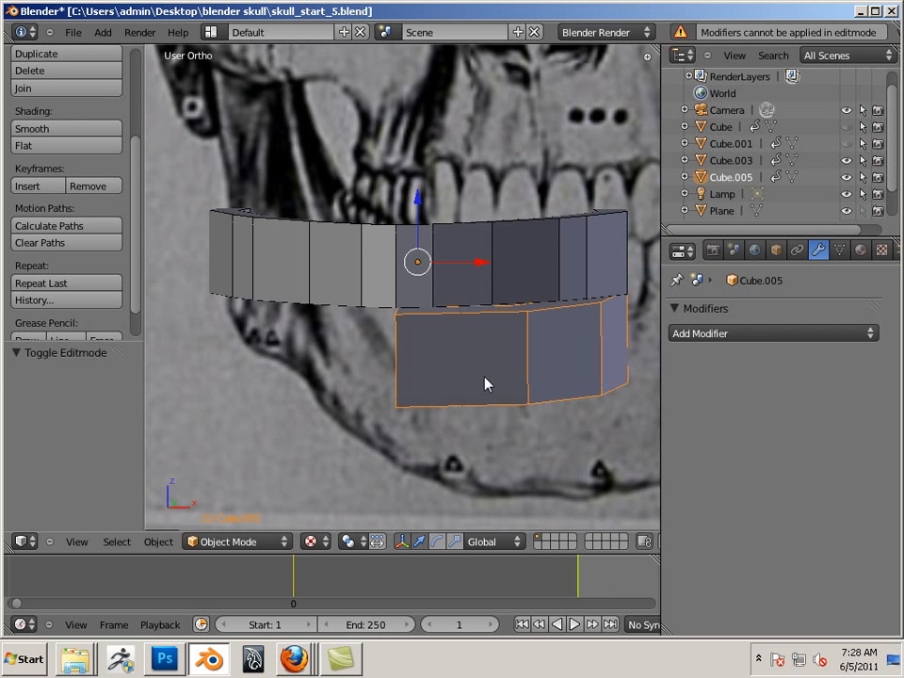
left_click(710, 334)
left_click(561, 508)
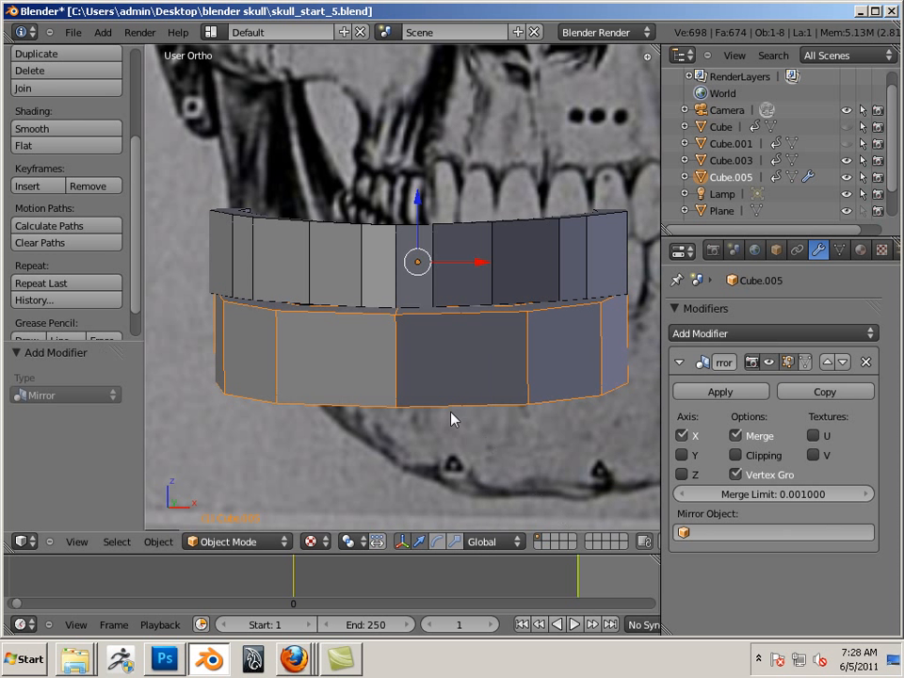
middle_click_drag(451, 419, 441, 449)
key("Tab")
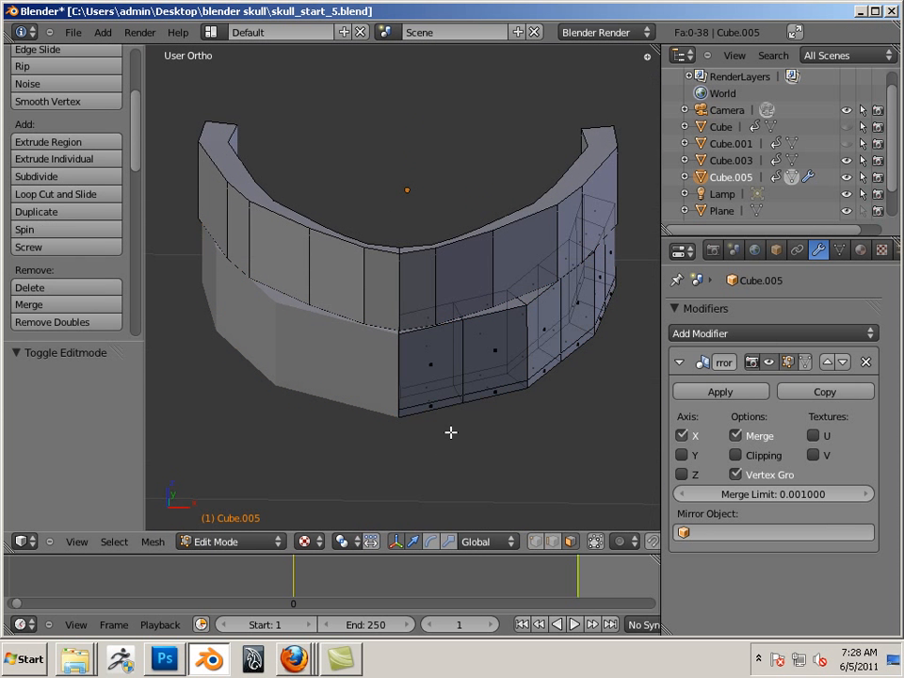
key("Tab")
middle_click_drag(537, 373, 510, 359)
left_click(719, 391)
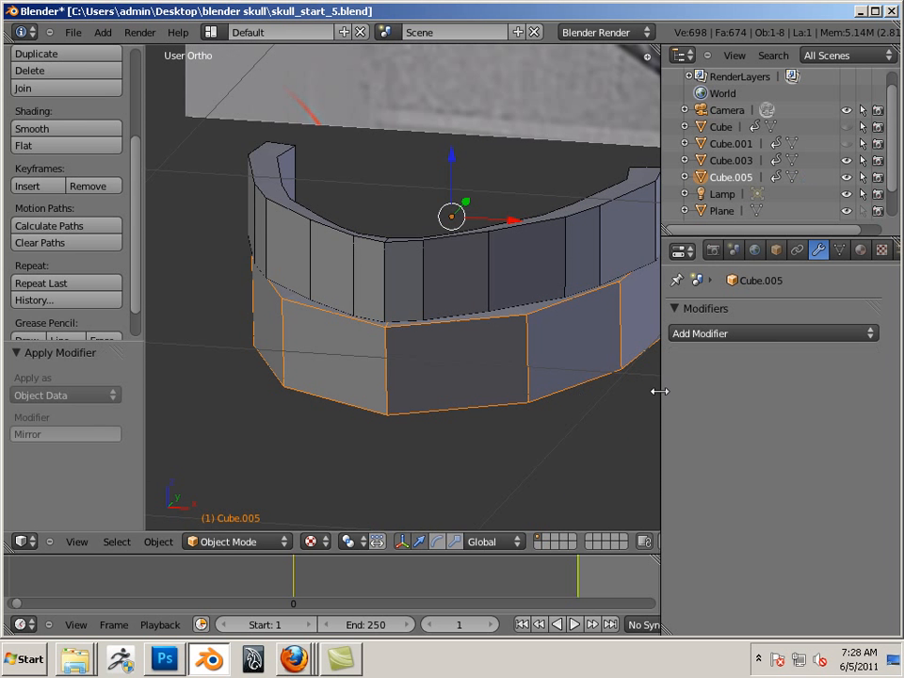
- Unhide the skull object Cube and the lower jaw object Cube.001 to show them with the teeth strips
key("Tab")
key("KP_1")
key("Tab")
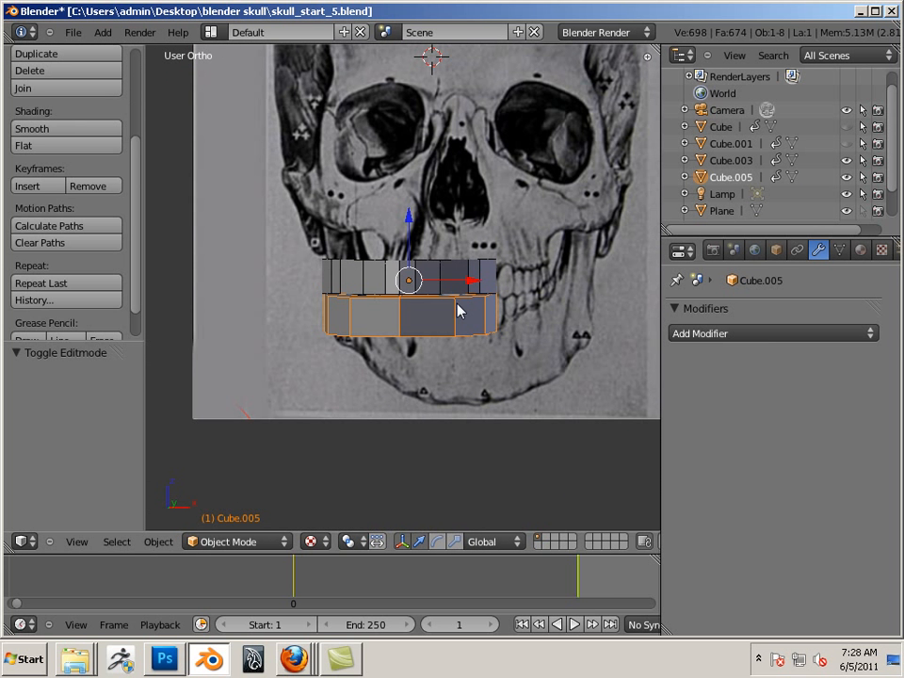
left_click(846, 126)
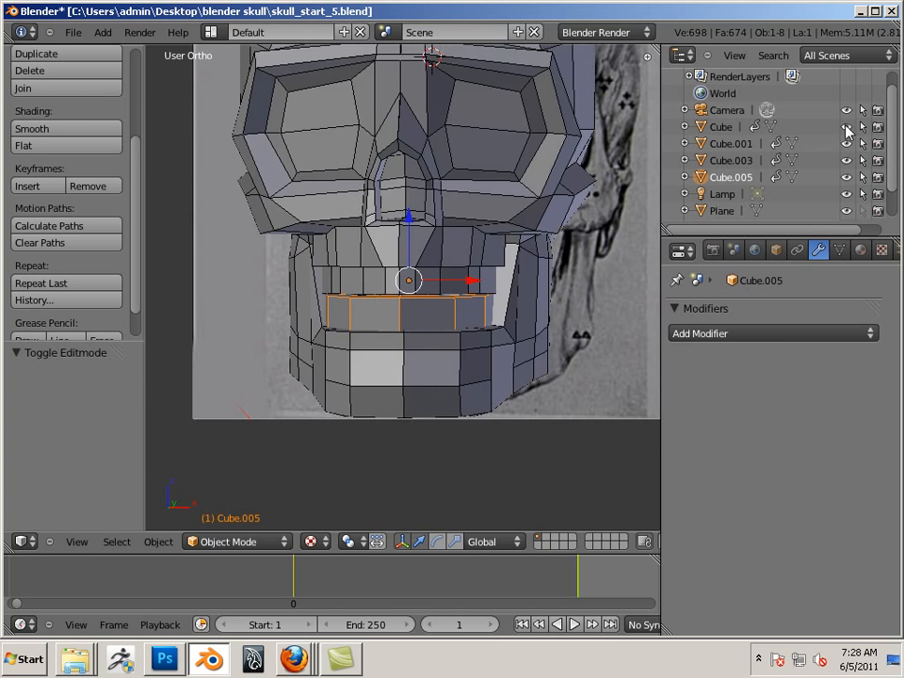
middle_click_drag(503, 301, 563, 304)
scroll(508, 307, "down", 4)
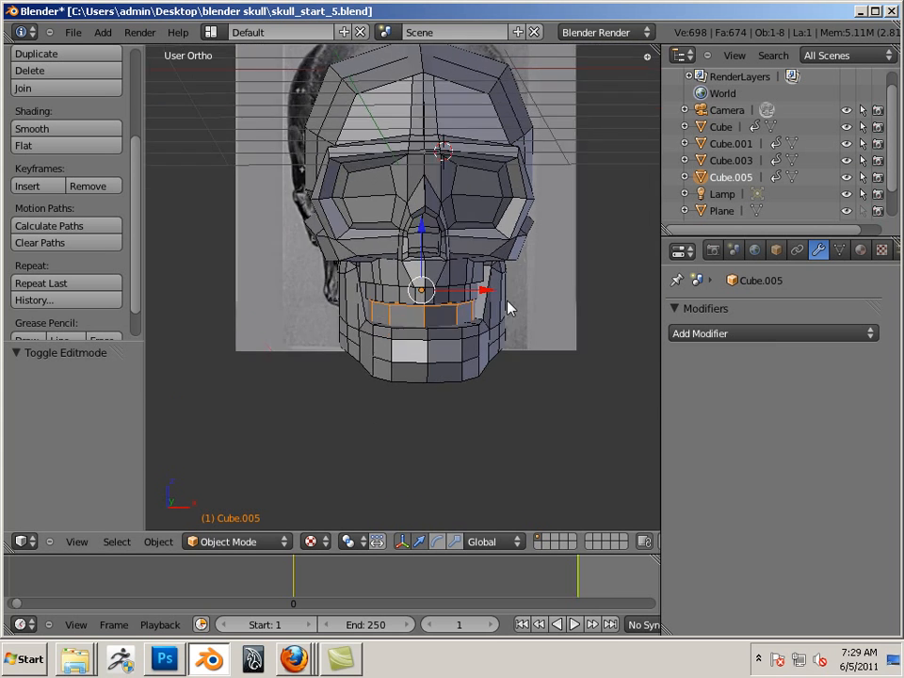
- Move the lower teeth strip sideways out of the jaw to about X 0.905 and open its object transform properties
left_click_drag(413, 293, 478, 276)
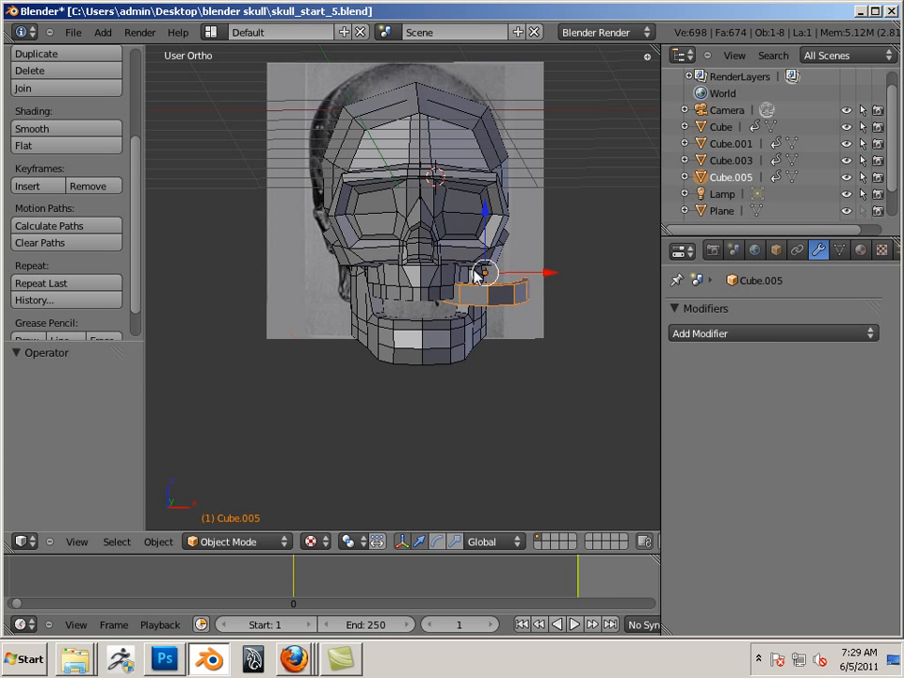
right_click(485, 352)
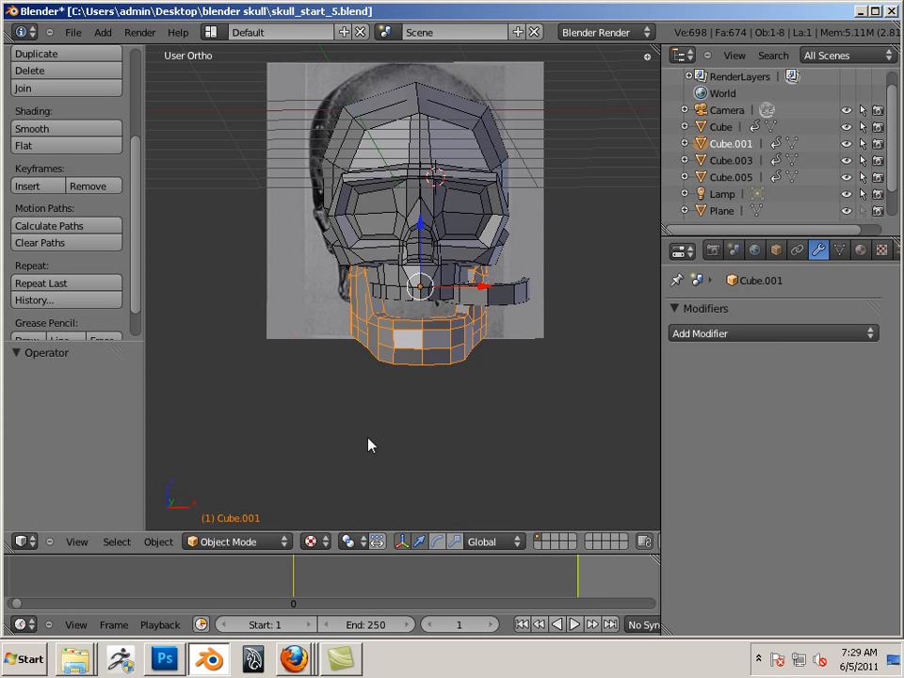
right_click(517, 297)
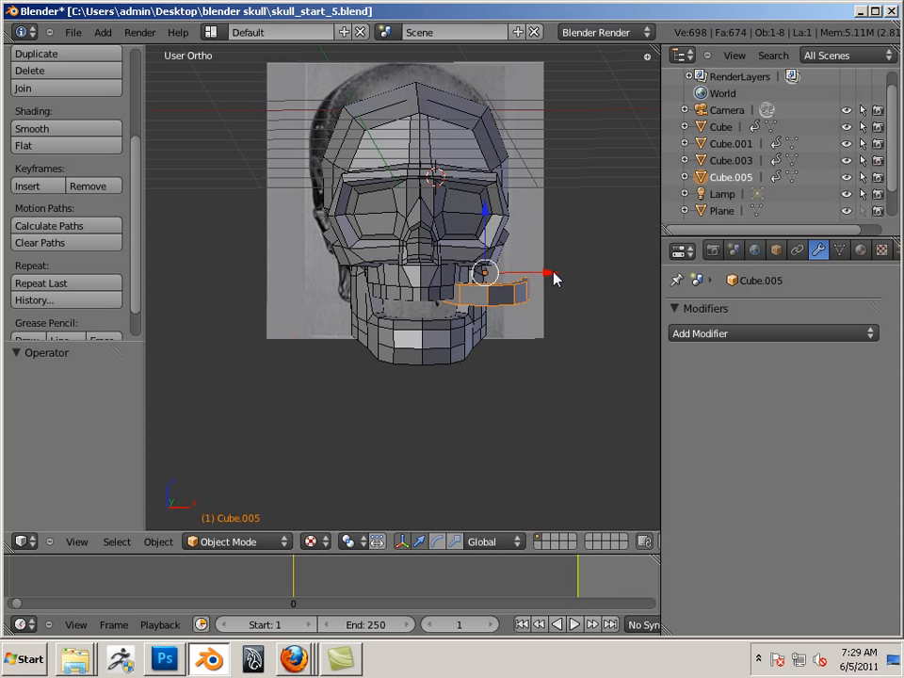
left_click(777, 251)
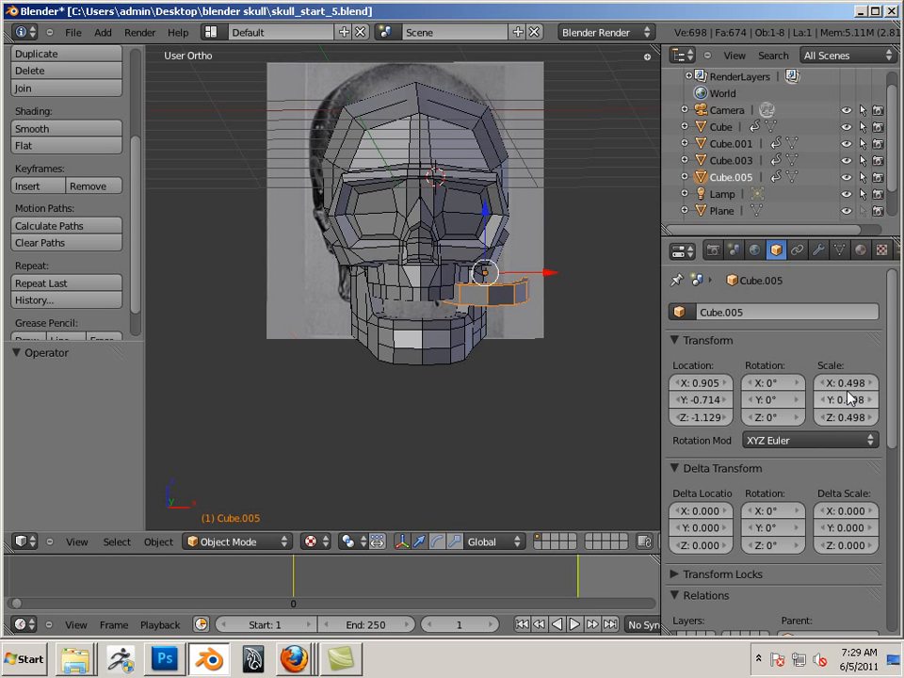
- Move the lower teeth strip back between the upper teeth and the lower jaw, to about X 0.421 and Z -1.250
left_click_drag(559, 277, 488, 274)
left_click_drag(418, 212, 414, 233)
key("a")
middle_click_drag(547, 426, 433, 345)
scroll(379, 396, "up", 1)
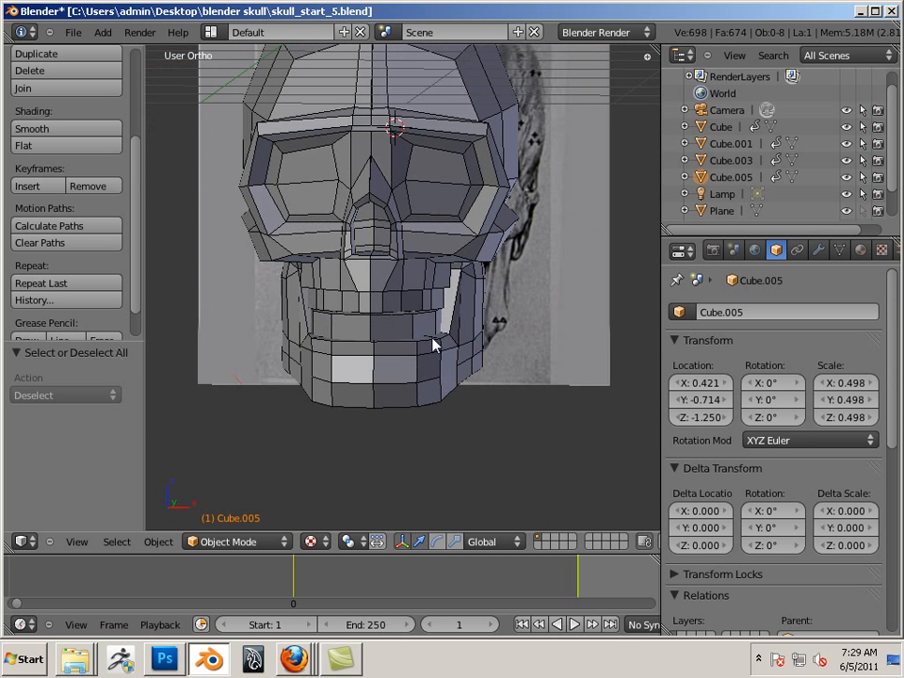
- Duplicate the skull, lower jaw and both teeth strips together and move the copies about 2.244 along X
right_click(441, 261)
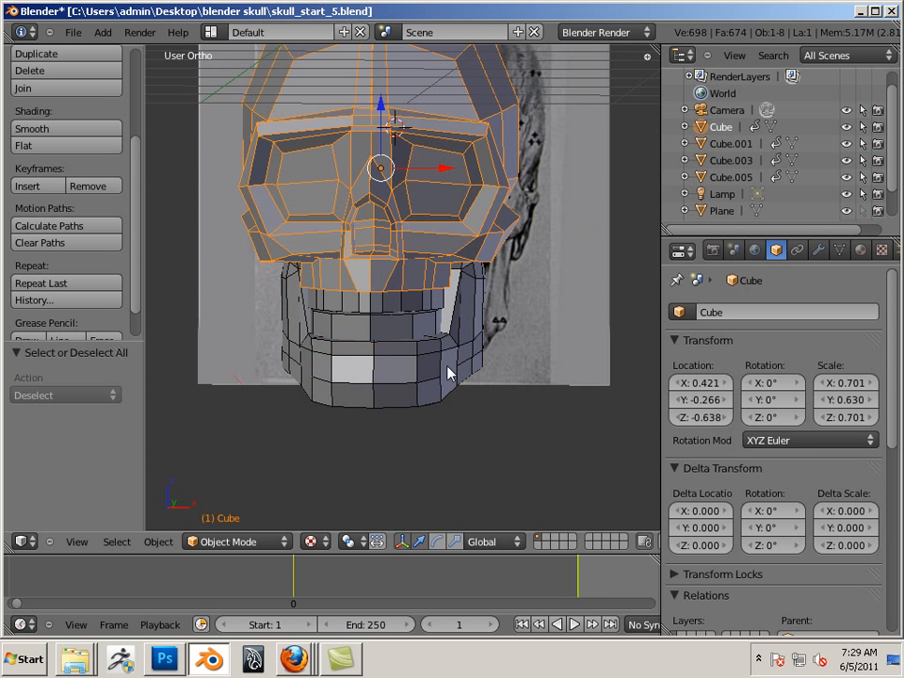
right_click(448, 374)
right_click(453, 273)
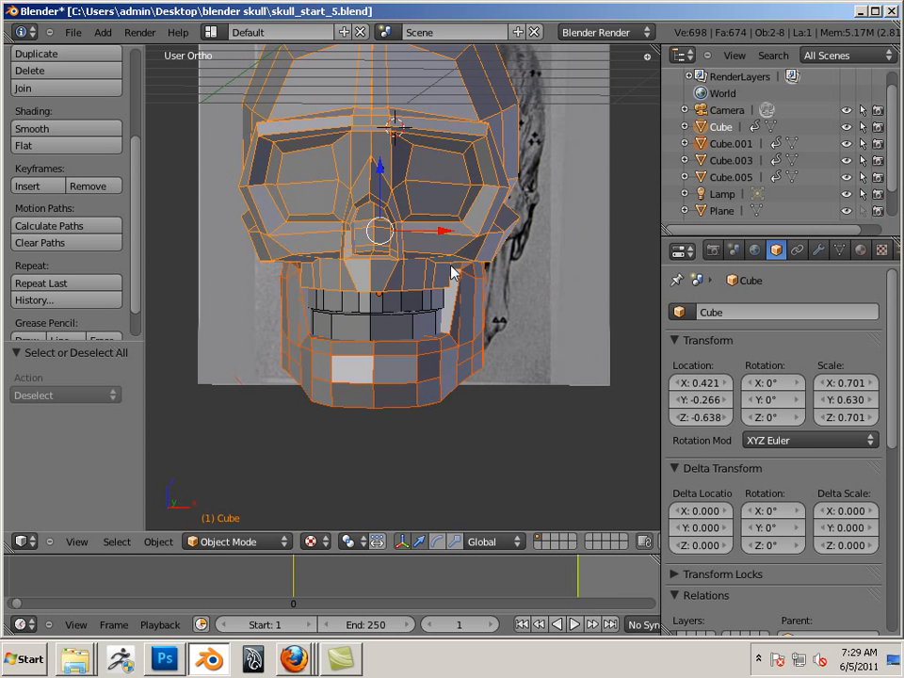
right_click(401, 315)
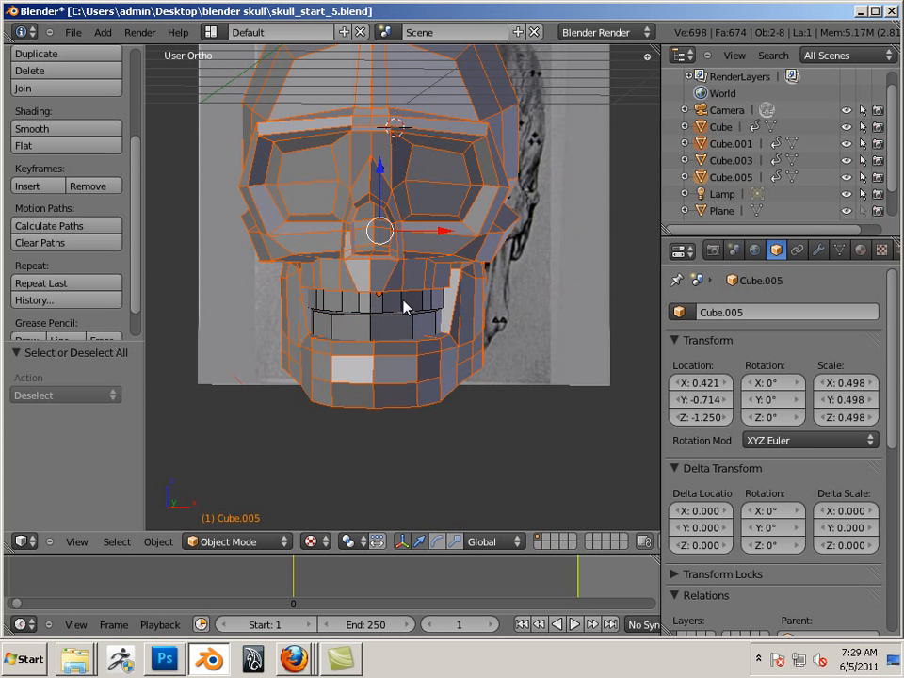
right_click(409, 317)
right_click(406, 311)
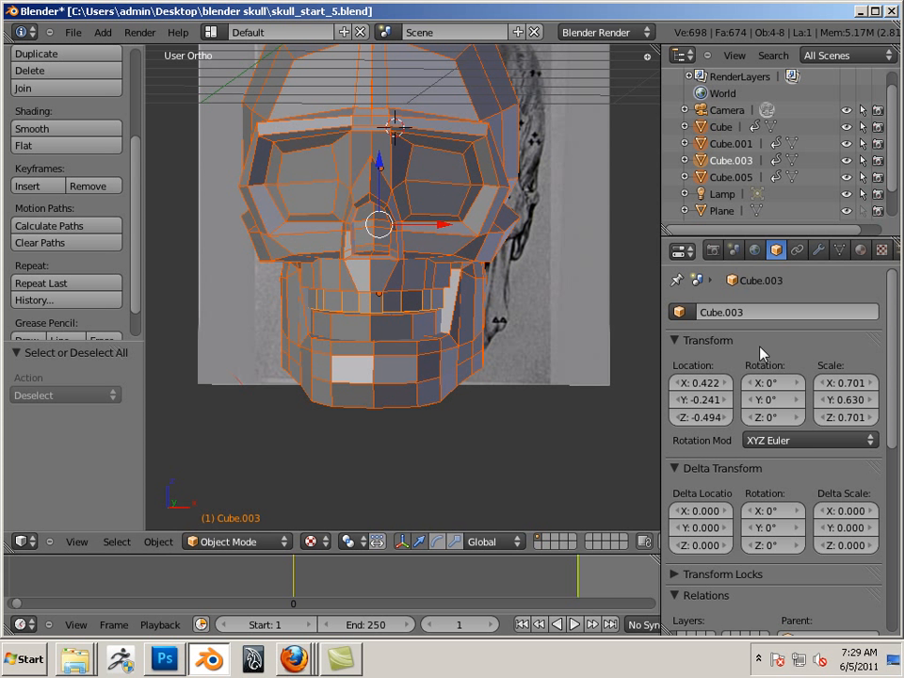
scroll(390, 339, "down", 3)
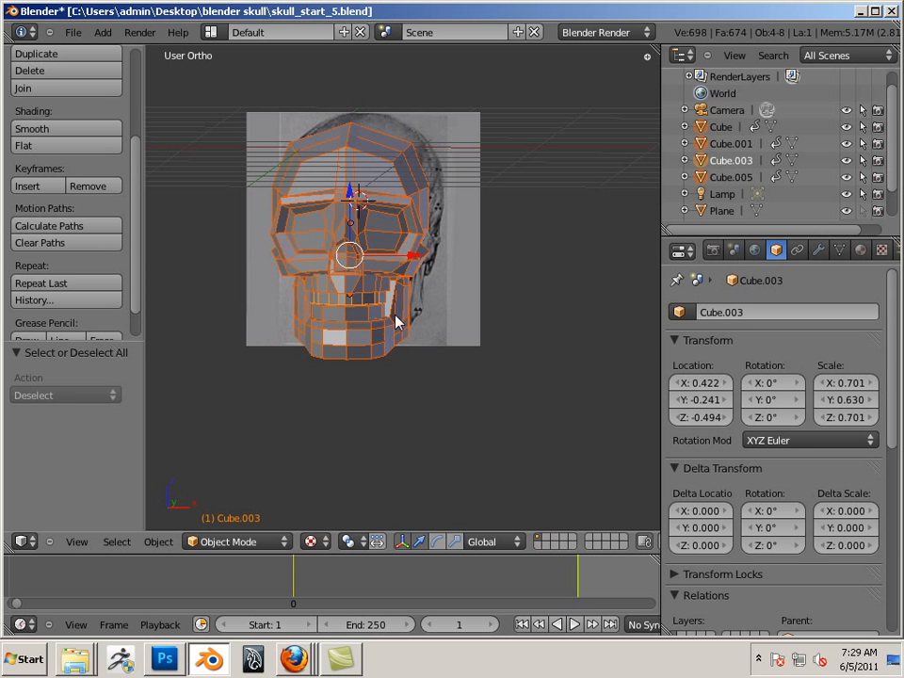
key("shift+d")
left_click(409, 303)
key("g")
key("x")
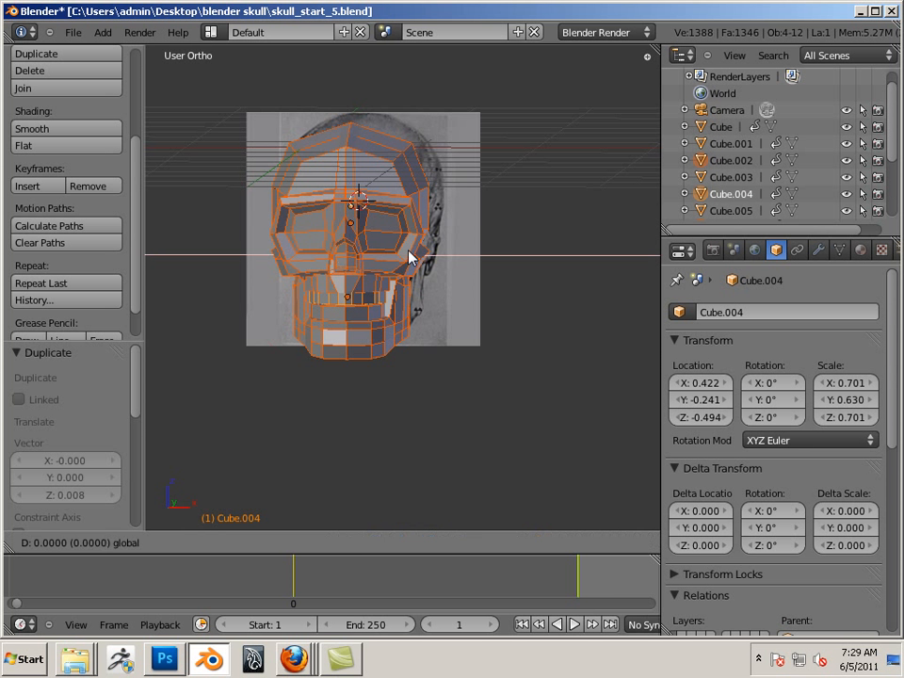
left_click(672, 288)
middle_click_drag(574, 298, 456, 315, "shift")
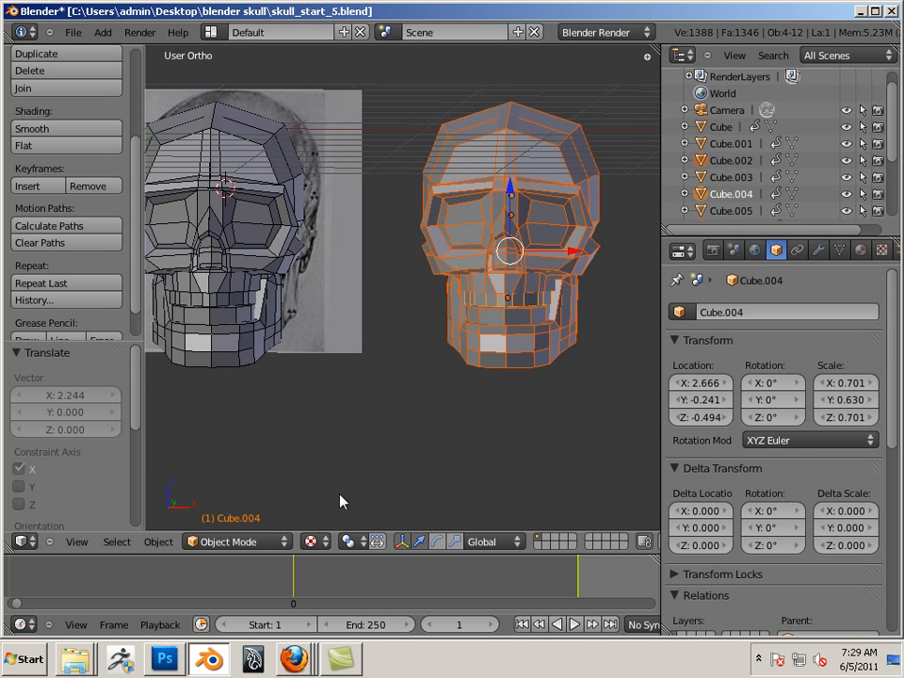
- Join the four duplicated skull parts into one object
left_click(158, 541)
left_click(158, 542)
left_click(158, 542)
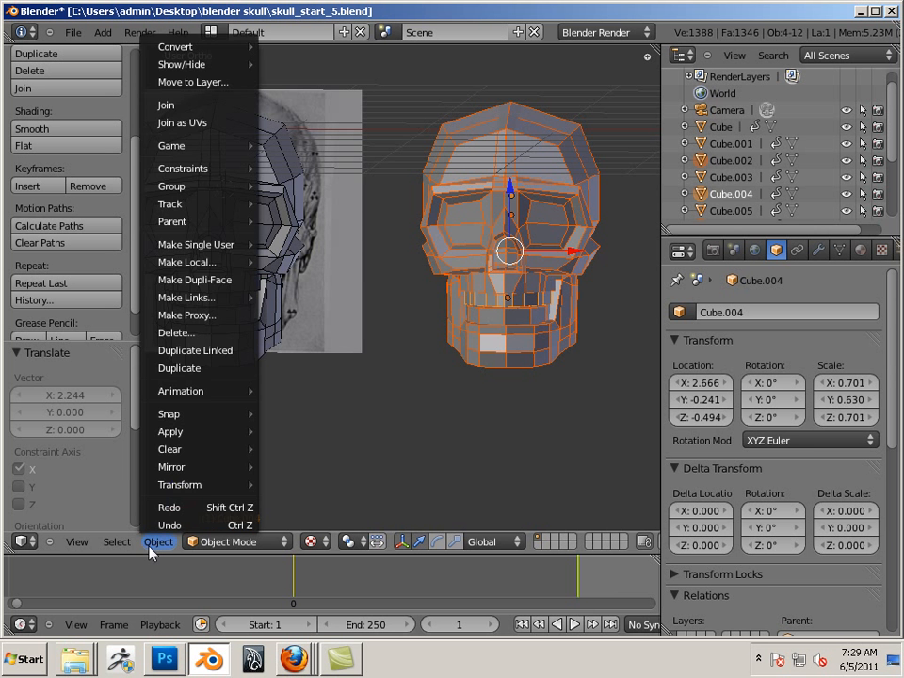
left_click(205, 107)
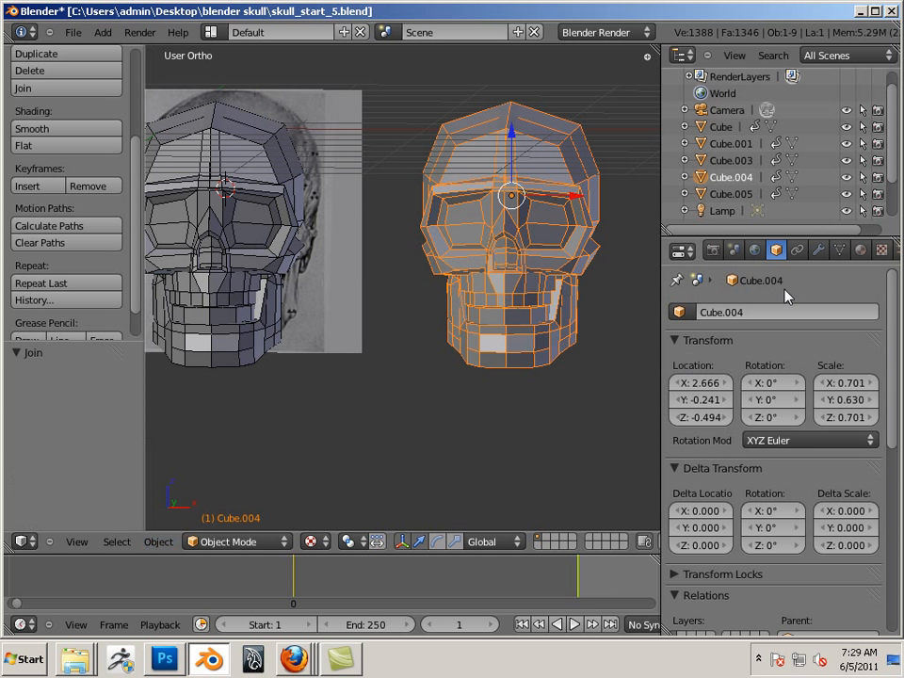
- Add a Multiresolution modifier to the joined skull copy and subdivide it to level 1
left_click(818, 251)
left_click(769, 334)
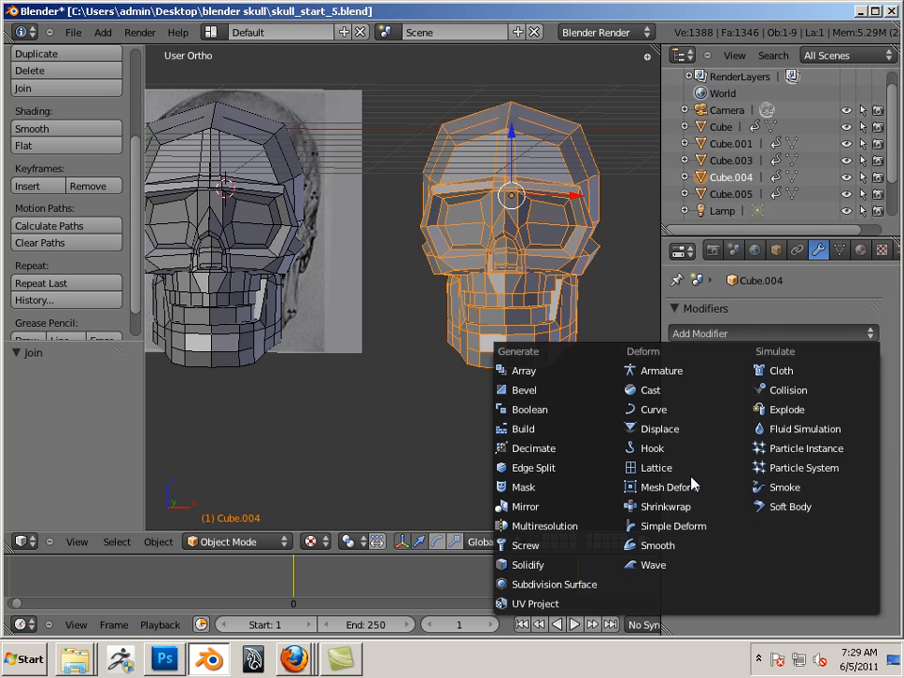
left_click(590, 530)
left_click(825, 436)
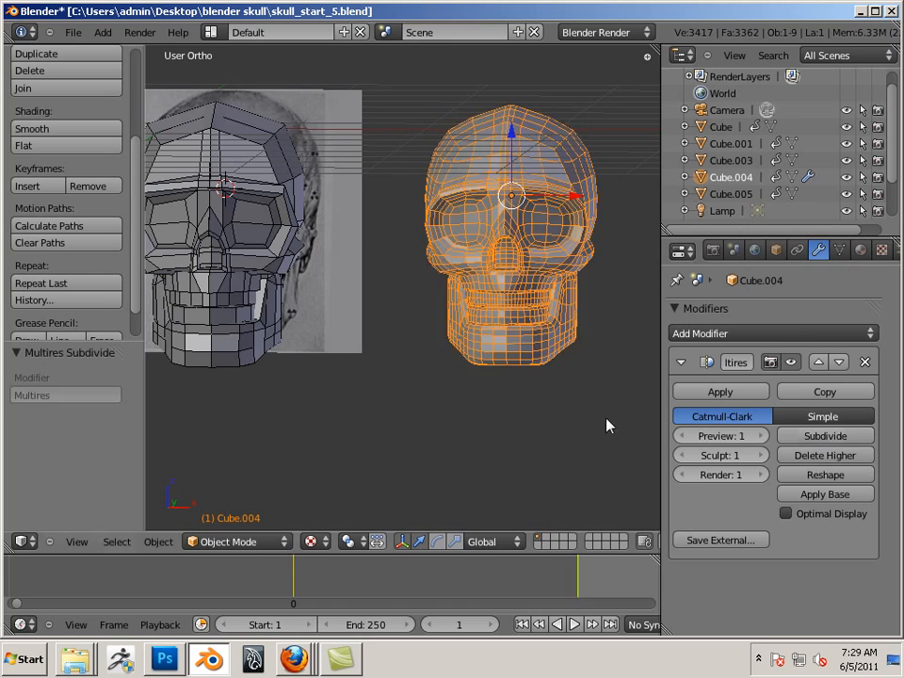
key("a")
mouse_move(630, 370)
middle_mouse_down()
mouse_move(481, 362)
mouse_move(541, 368)
mouse_move(478, 357)
mouse_move(508, 343)
middle_mouse_up()
scroll(527, 348, "up", 5)
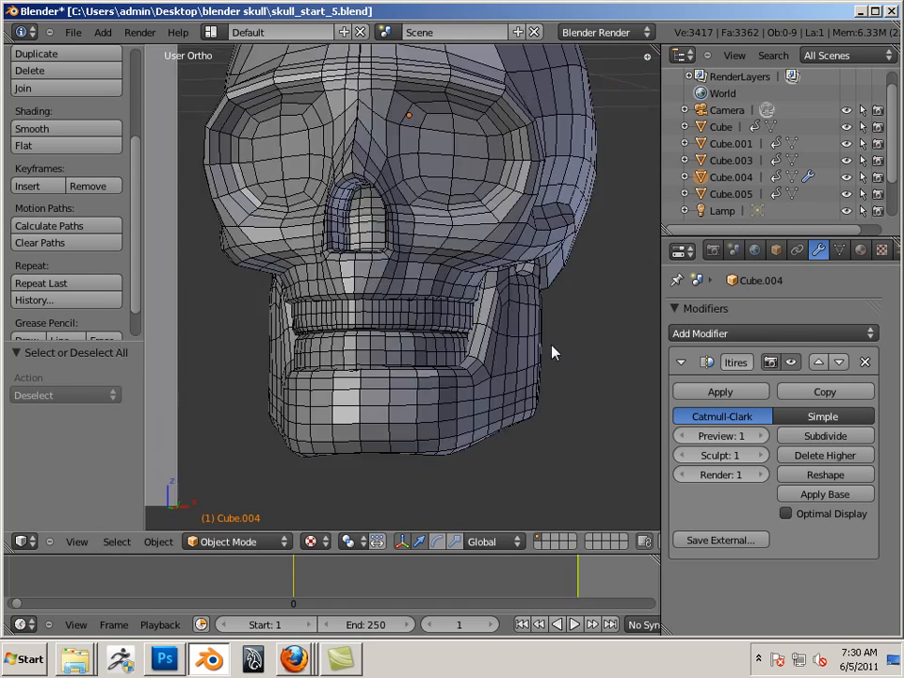
scroll(551, 353, "down", 3)
right_click(490, 244)
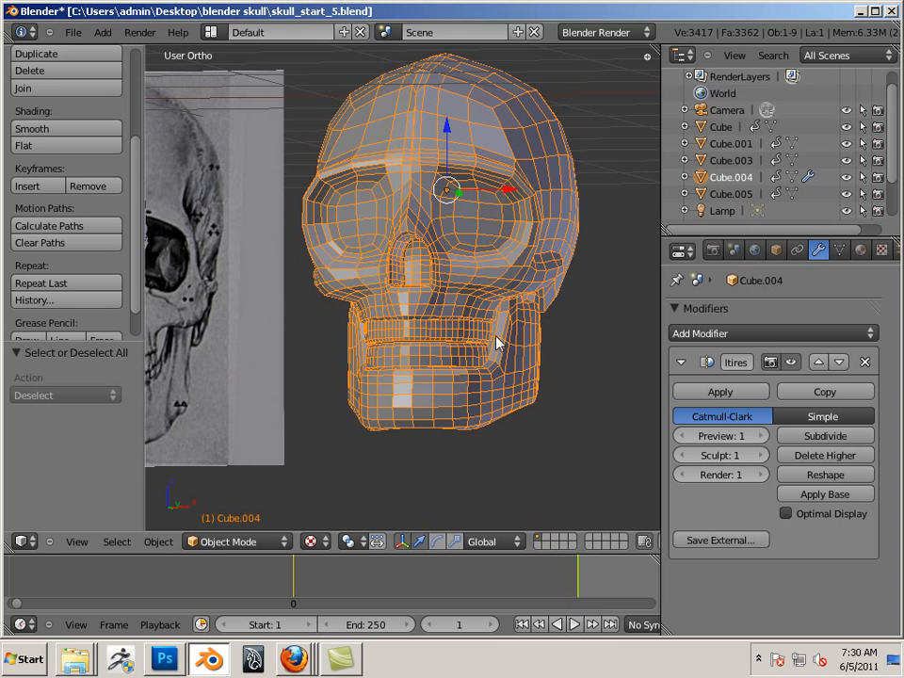
- Extrude the four back faces of the original skull's eye sockets and move them about 0.160 deeper along Y
middle_click_drag(499, 421, 582, 369)
key("a")
scroll(582, 369, "up", 5)
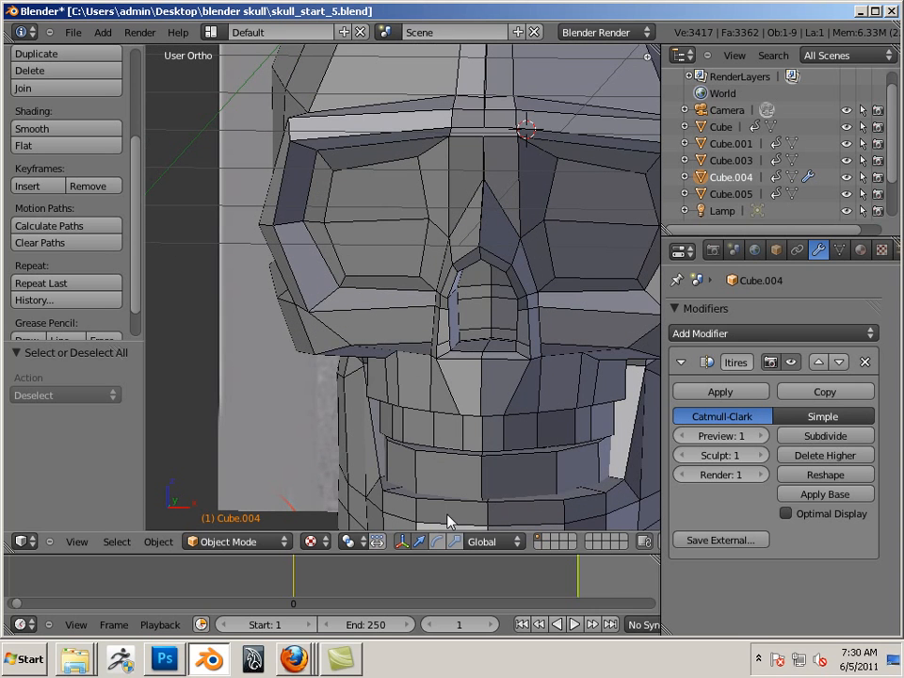
left_click(776, 249)
right_click(565, 317)
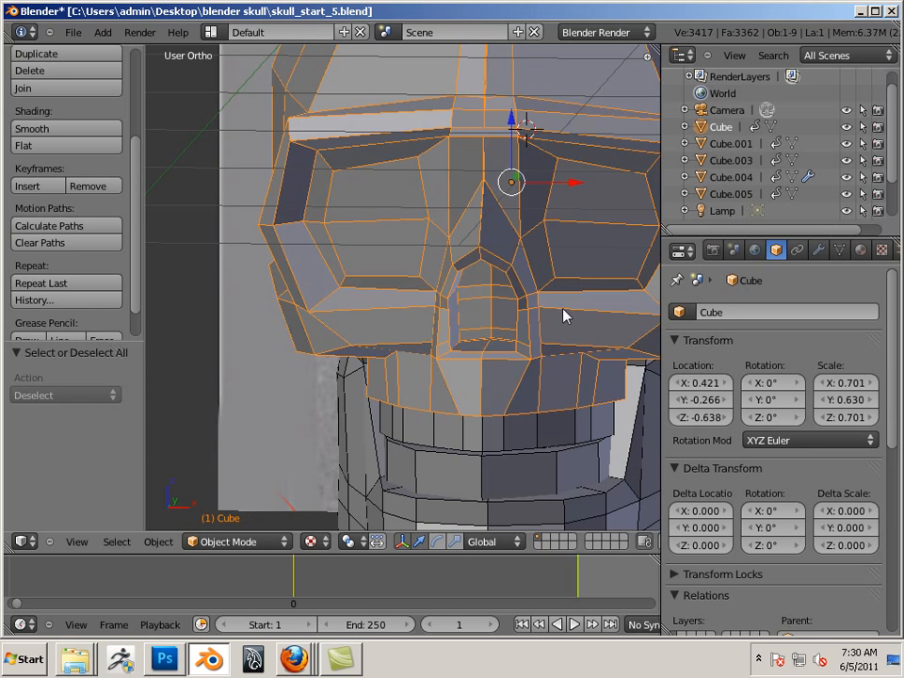
key("Tab")
right_click(601, 246)
right_click(622, 196, "shift")
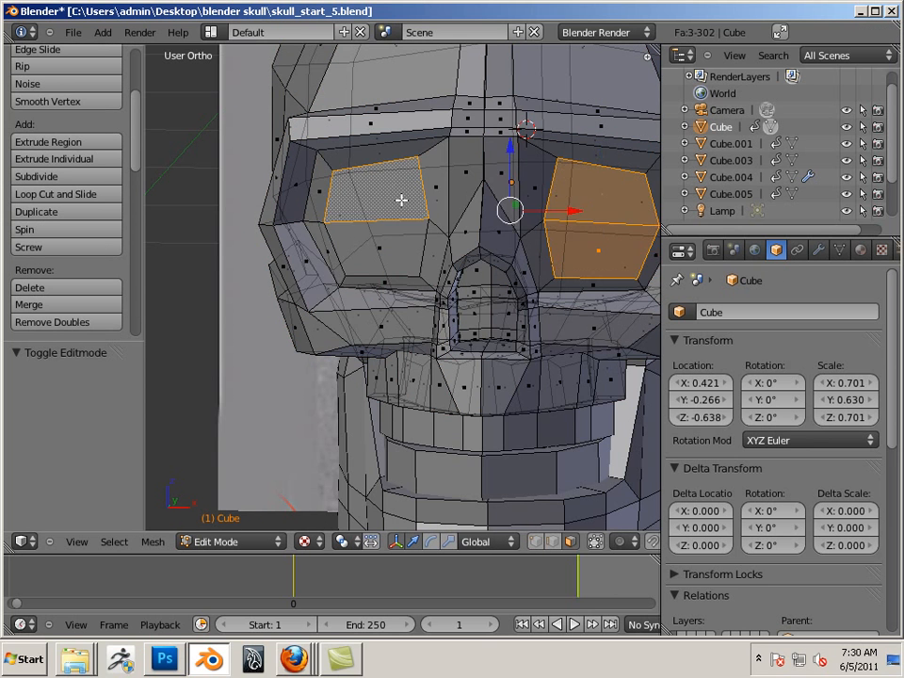
middle_click_drag(391, 241, 433, 288)
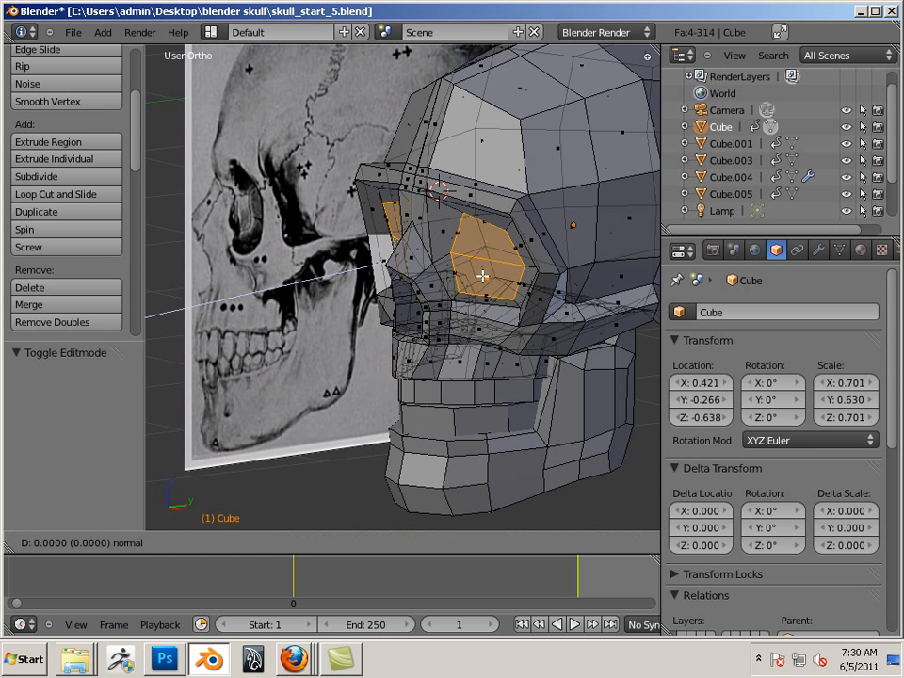
right_click(485, 274)
key("g")
key("y")
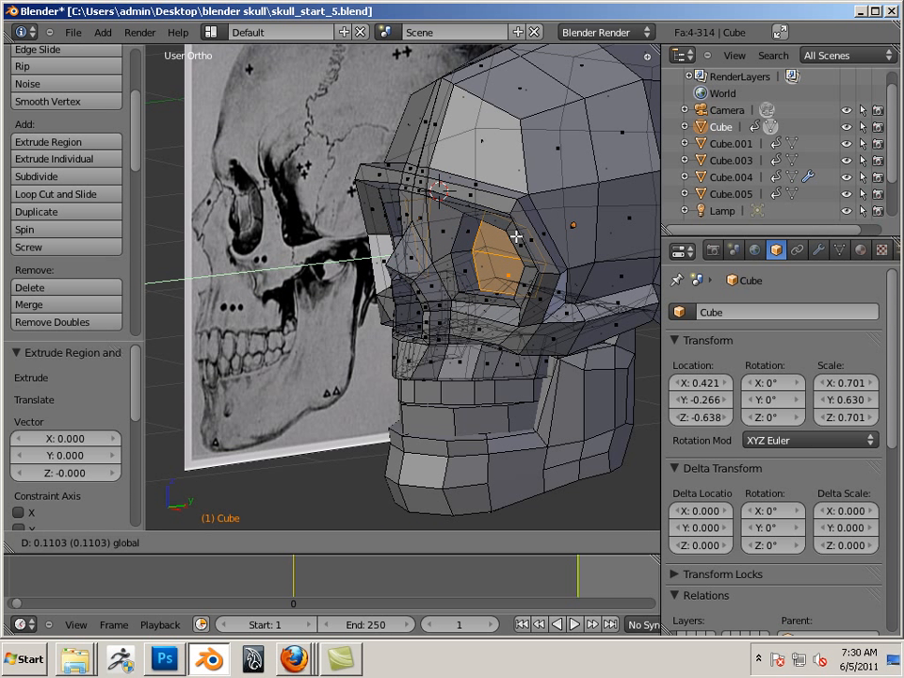
left_click(526, 236)
- Add a loop cut inside each eye socket, slid close to the extruded back faces
middle_click_drag(339, 299, 477, 338)
scroll(456, 299, "up", 4)
scroll(458, 309, "up", 2)
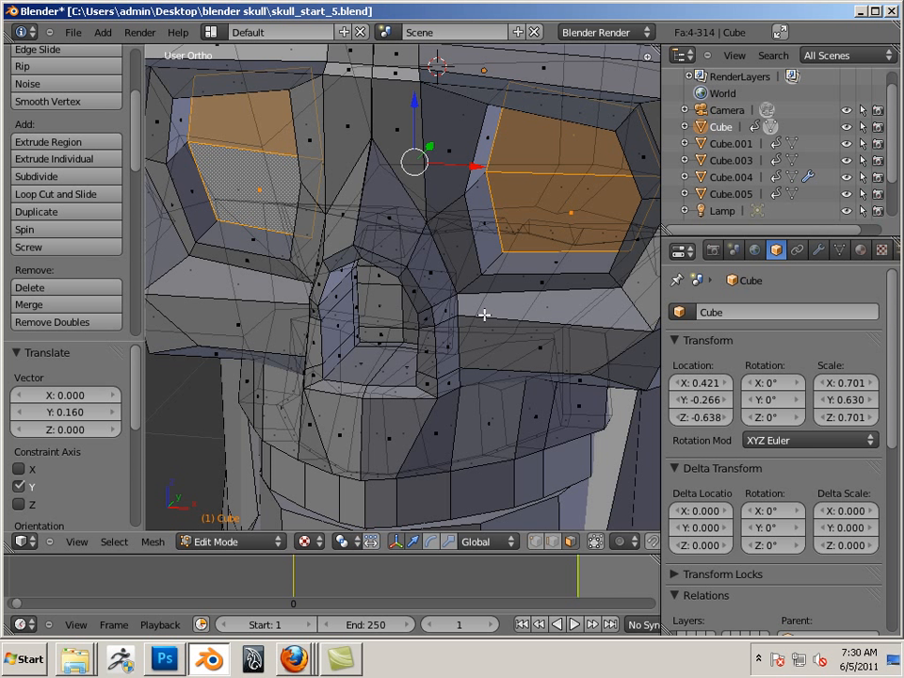
key("ctrl+r")
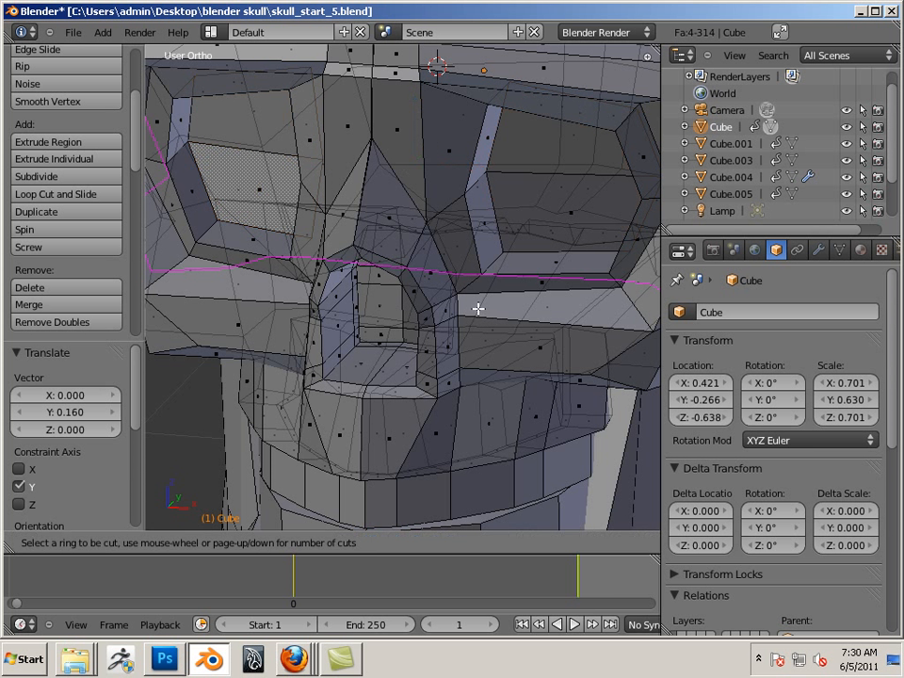
left_click(519, 245)
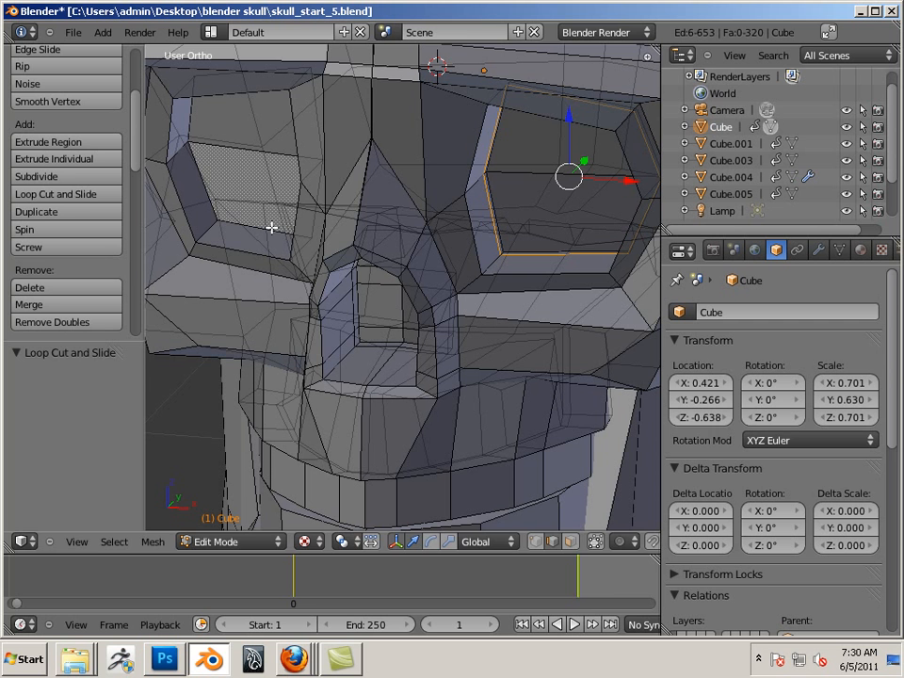
key("ctrl+r")
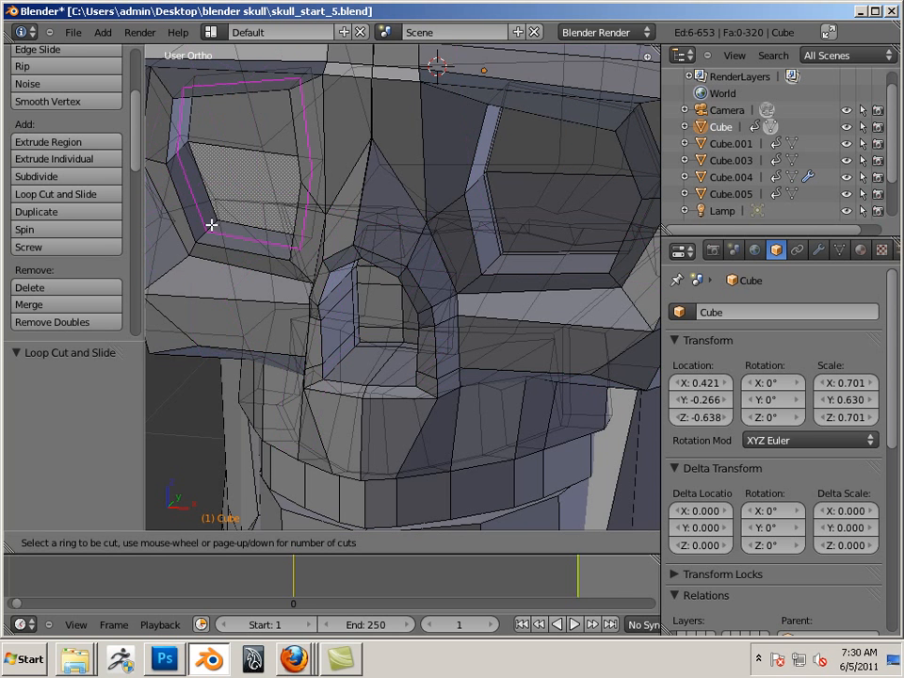
left_click(226, 219)
- Leave Edit Mode on the skull and delete the subdivided skull copy beside it
scroll(417, 270, "down", 4)
middle_click_drag(417, 271, 287, 216)
scroll(383, 288, "down", 2)
middle_click_drag(288, 216, 362, 246)
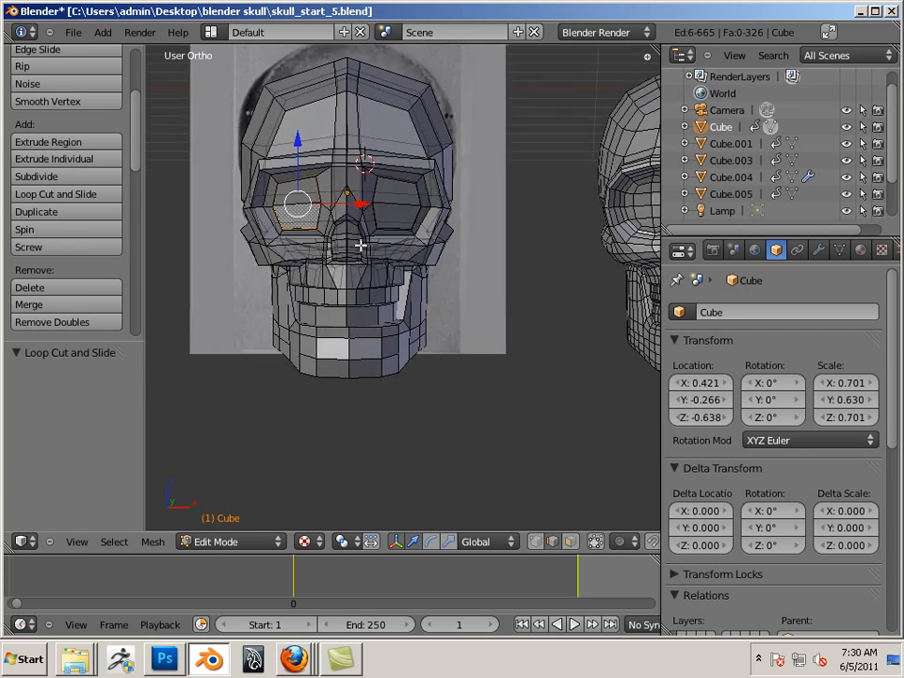
middle_click_drag(465, 268, 293, 299, "shift")
middle_click_drag(385, 316, 474, 319)
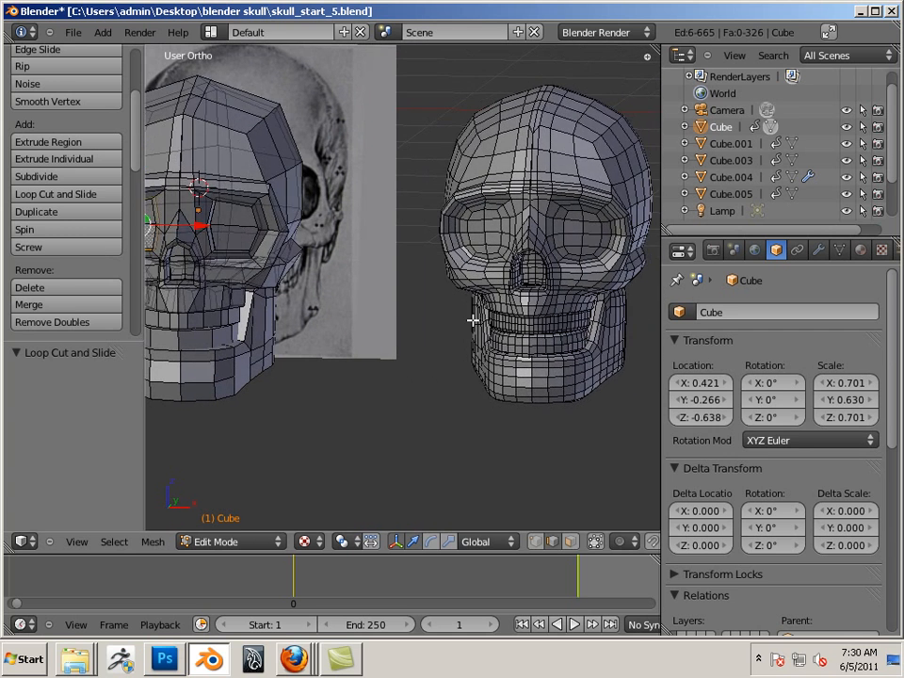
key("Tab")
right_click(509, 299)
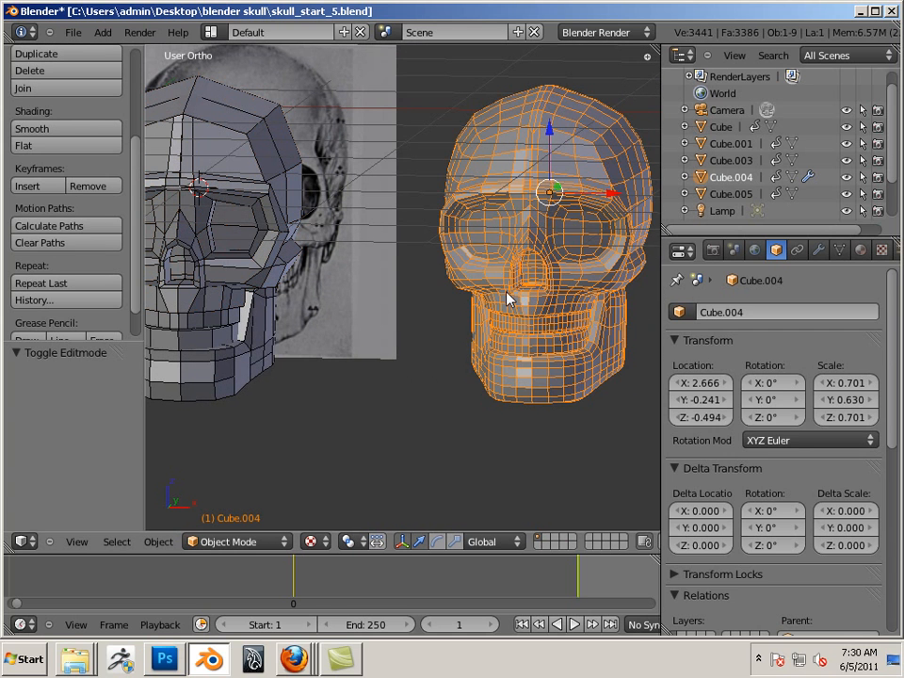
key("x")
left_click(504, 295)
middle_click_drag(263, 297, 440, 315, "shift")
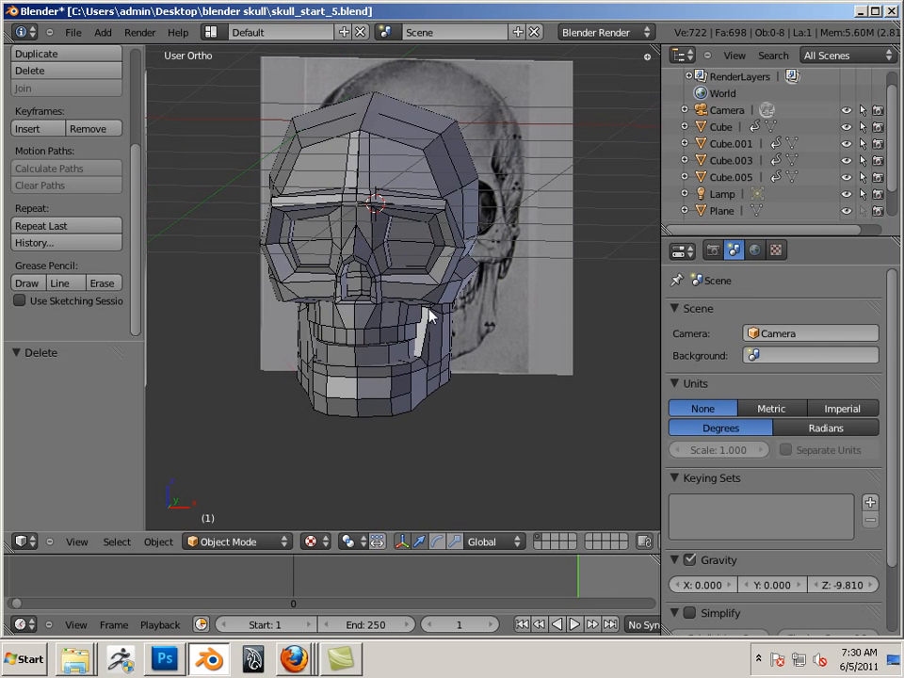
- Duplicate the skull with deepened eye sockets, its lower jaw and both teeth strips, and move the copies along X to about 2.982
right_click(428, 310)
right_click(409, 361)
key("b")
left_click_drag(478, 452, 293, 153)
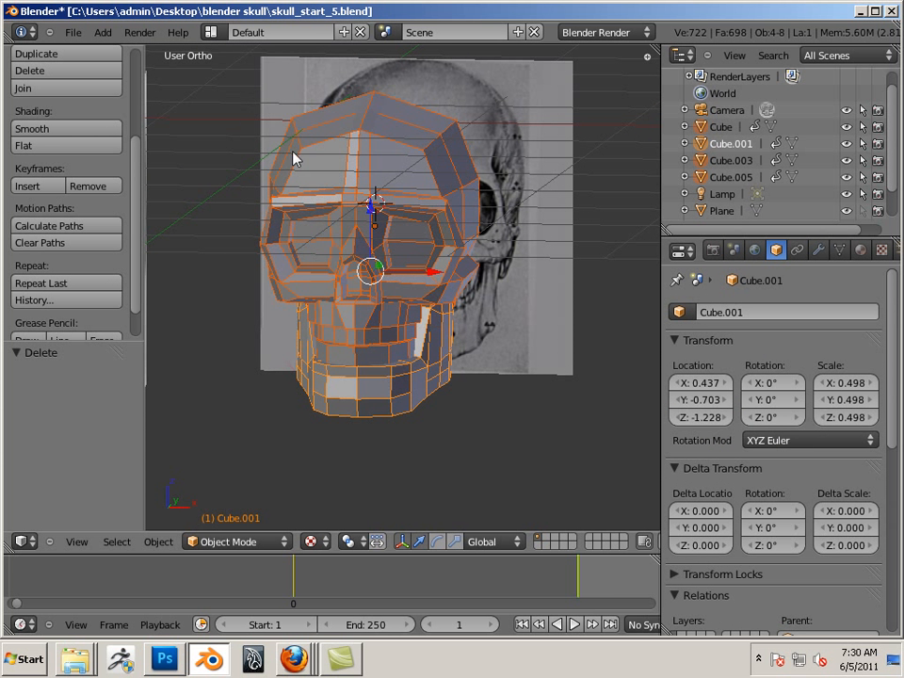
key("shift+d")
left_click(341, 185)
left_click_drag(441, 275, 719, 328)
middle_click_drag(552, 291, 303, 264, "shift")
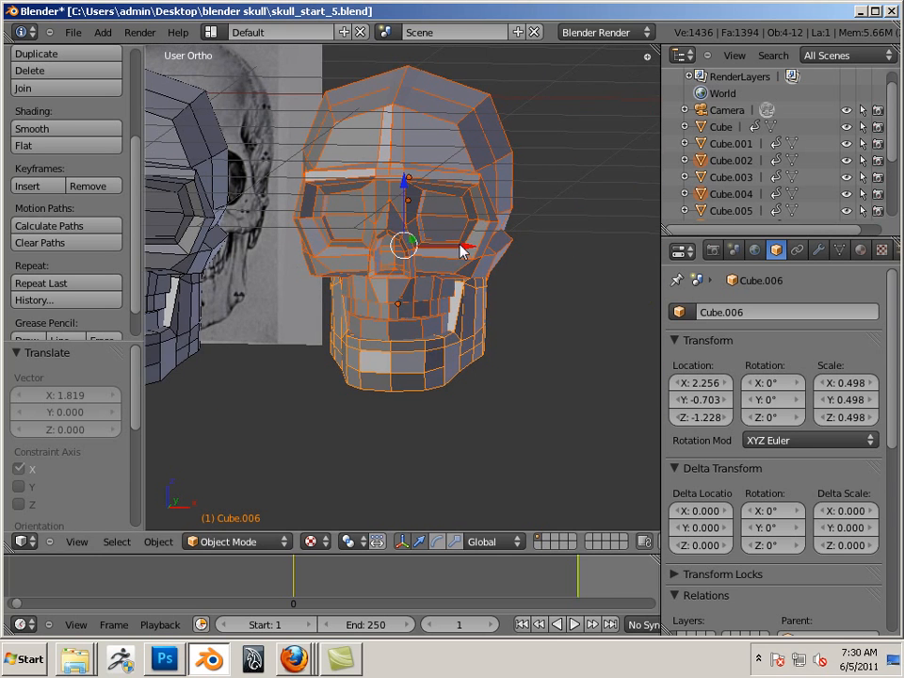
left_click_drag(462, 250, 576, 277)
middle_click_drag(475, 323, 453, 325)
- Join the new duplicates into one object and shift it slightly, about 0.044 in X and -0.028 in Z
left_click(169, 542)
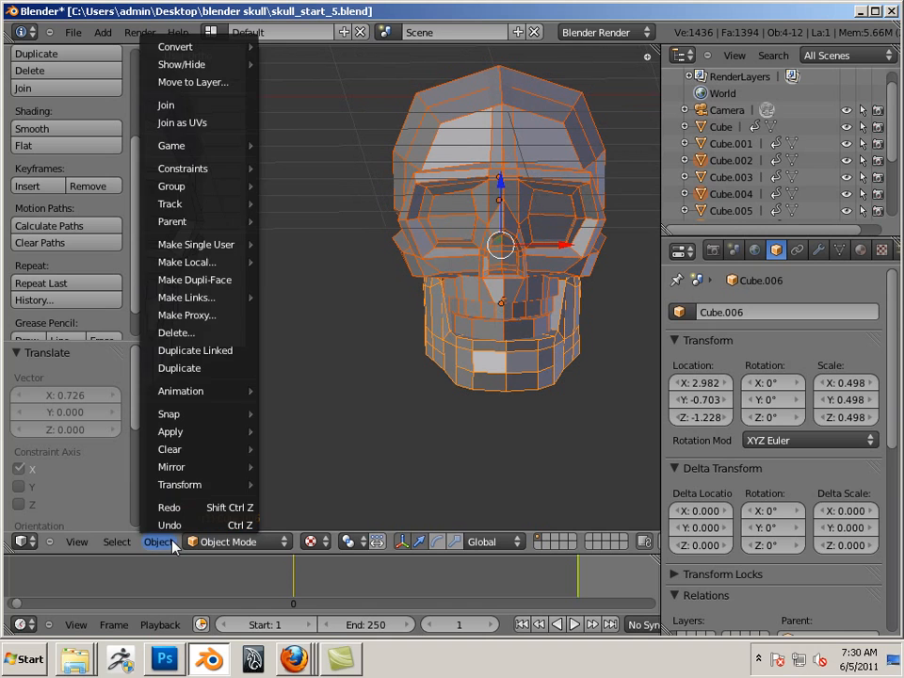
left_click(200, 106)
middle_click_drag(311, 339, 500, 288)
key("g")
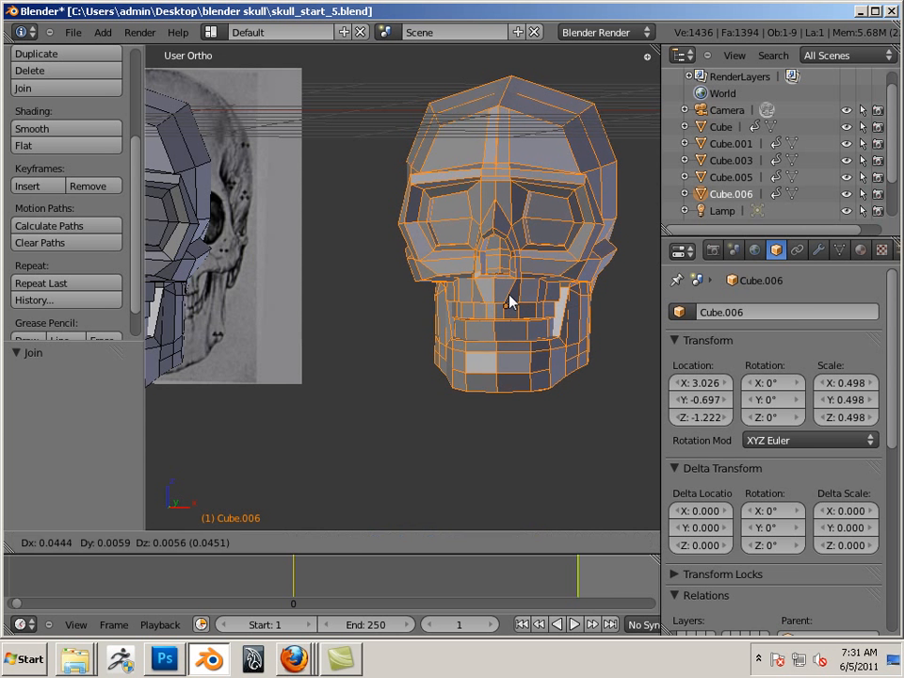
left_click(509, 307)
- Give the new joined copy a Multiresolution modifier and subdivide it to level 1
left_click(821, 252)
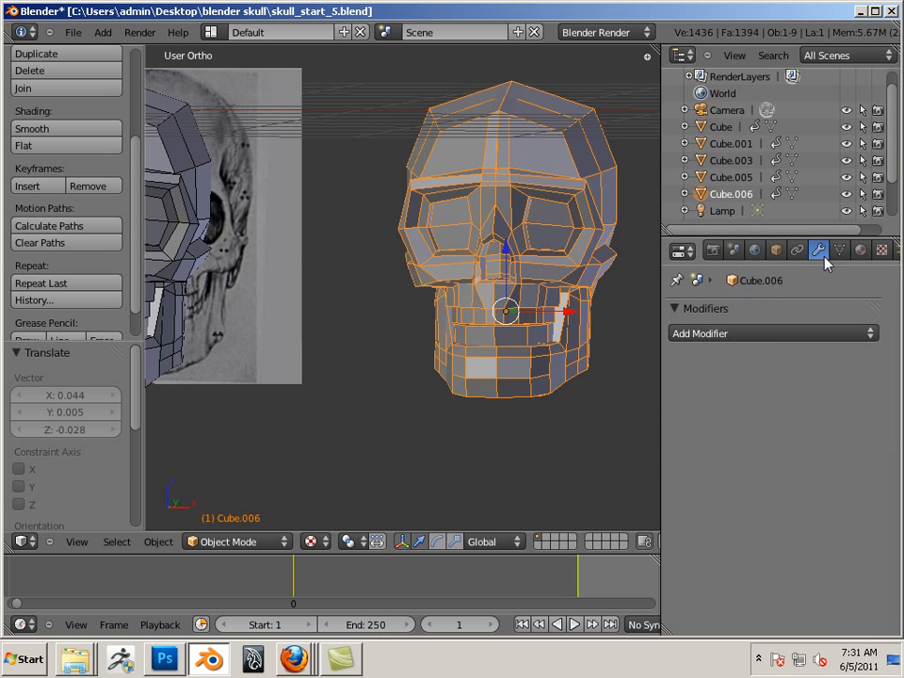
left_click(779, 333)
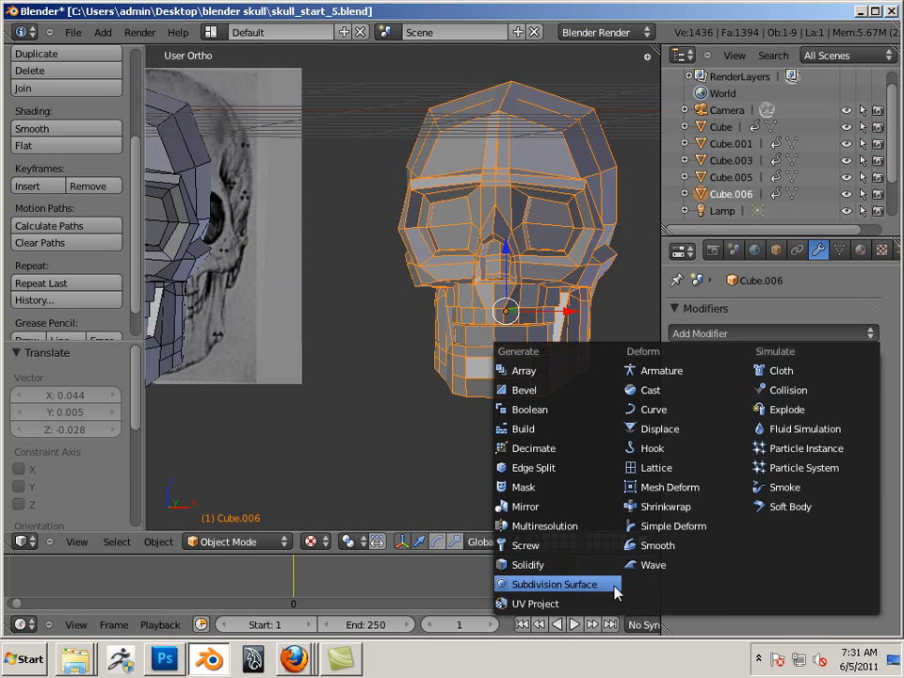
left_click(556, 526)
left_click(825, 435)
key("a")
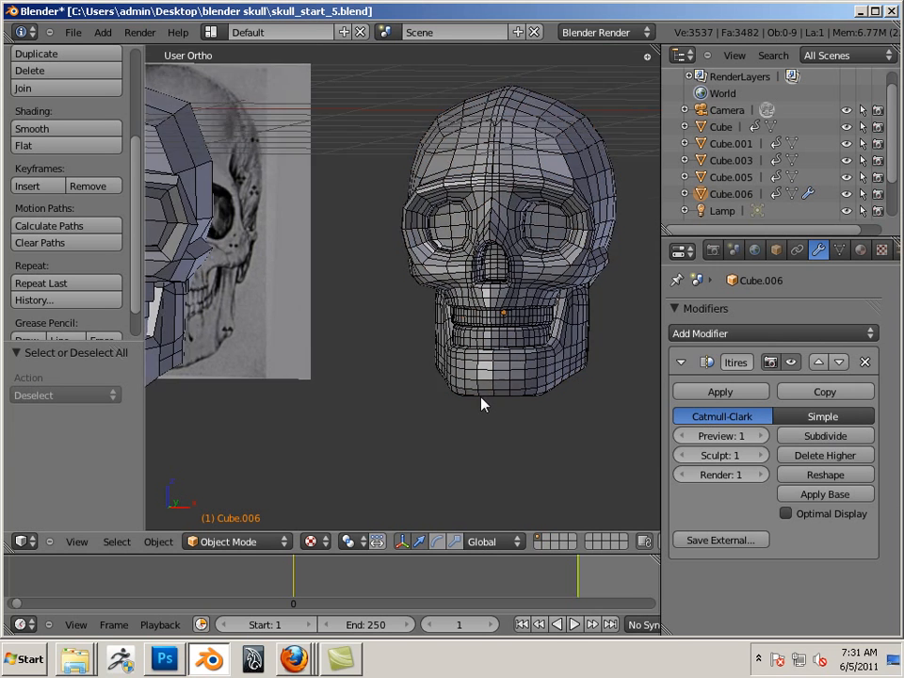
- Examine the eye sockets, nose, teeth and forehead of the subdivided copy up close and compare it with the original skull
middle_click_drag(481, 403, 348, 415)
scroll(456, 426, "up", 6)
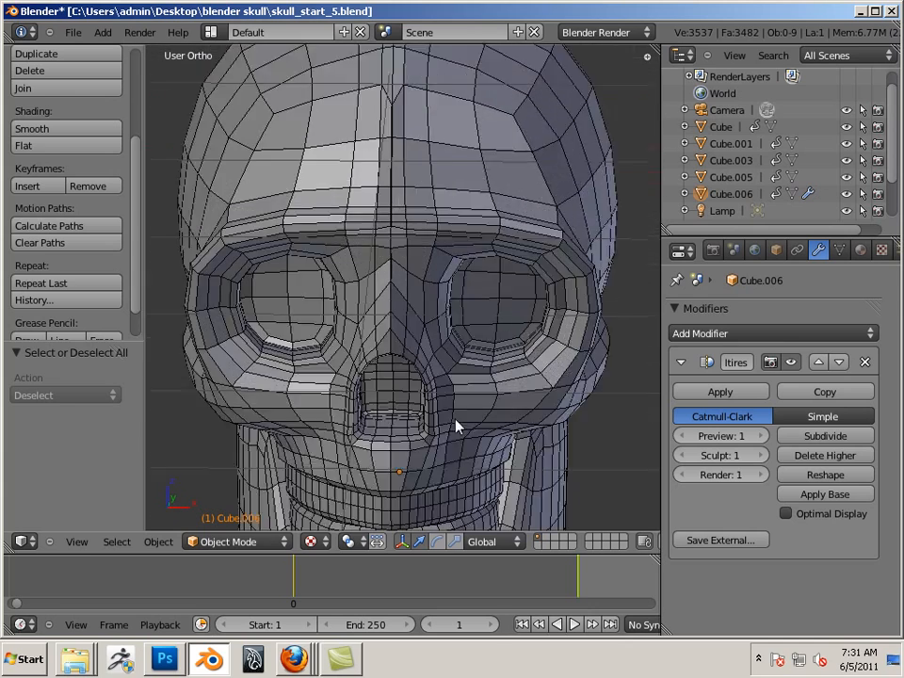
scroll(456, 426, "up", 1)
middle_click_drag(411, 330, 374, 347, "shift")
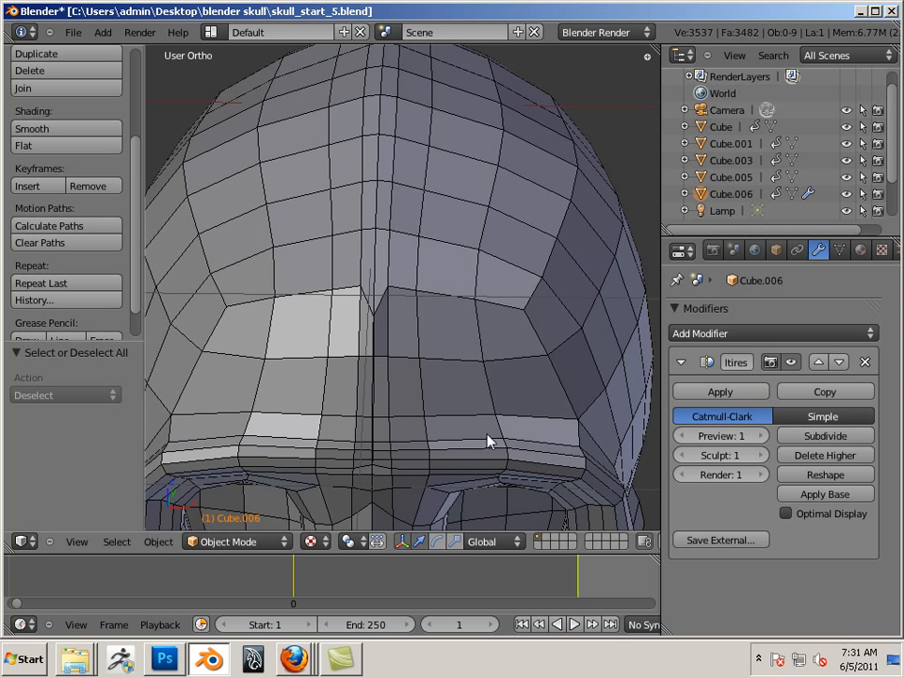
scroll(488, 441, "down", 7)
middle_click_drag(378, 342, 526, 308, "shift")
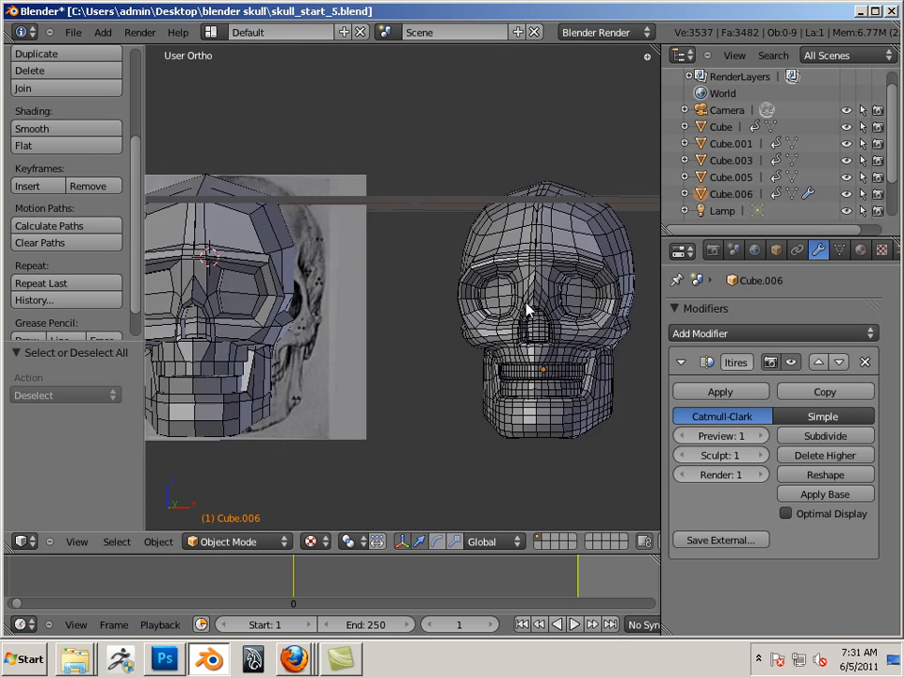
- Delete the subdivided skull copy together with the lamp
scroll(526, 304, "down", 3)
mouse_move(439, 303)
middle_mouse_down()
mouse_move(418, 309)
mouse_move(453, 305)
middle_mouse_up()
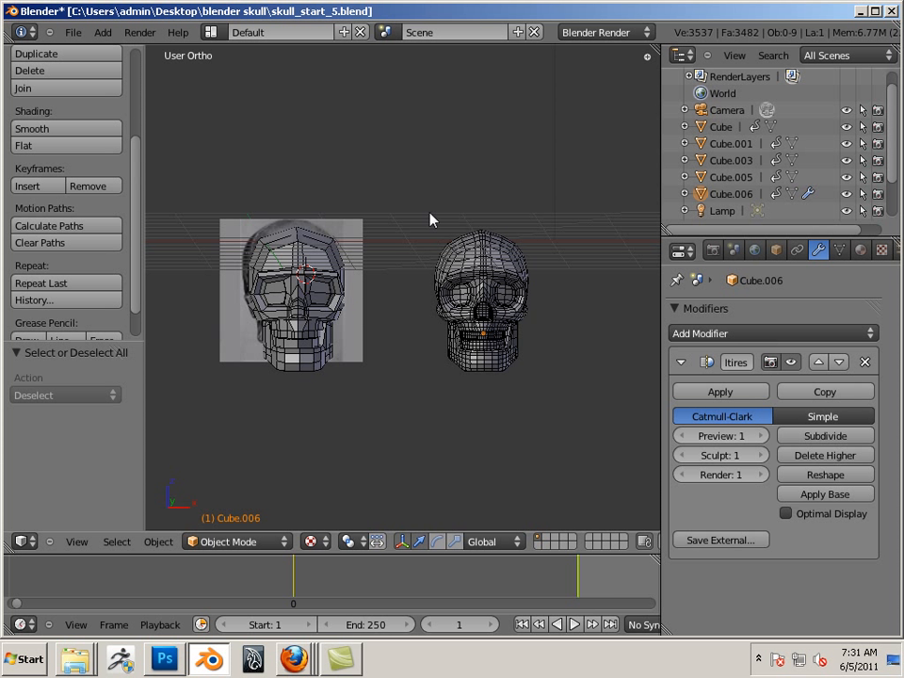
key("x")
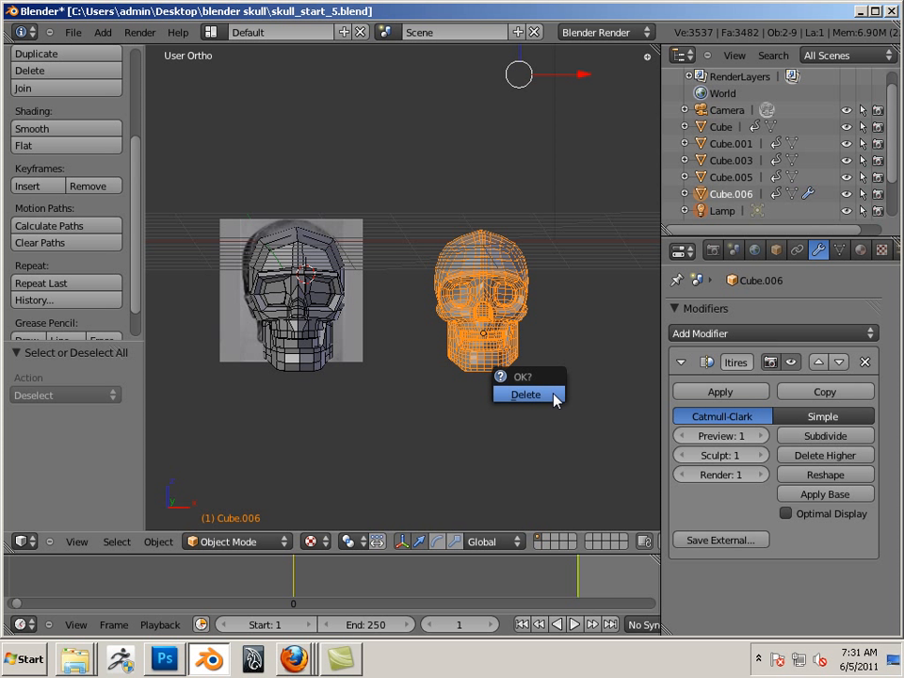
left_click(553, 401)
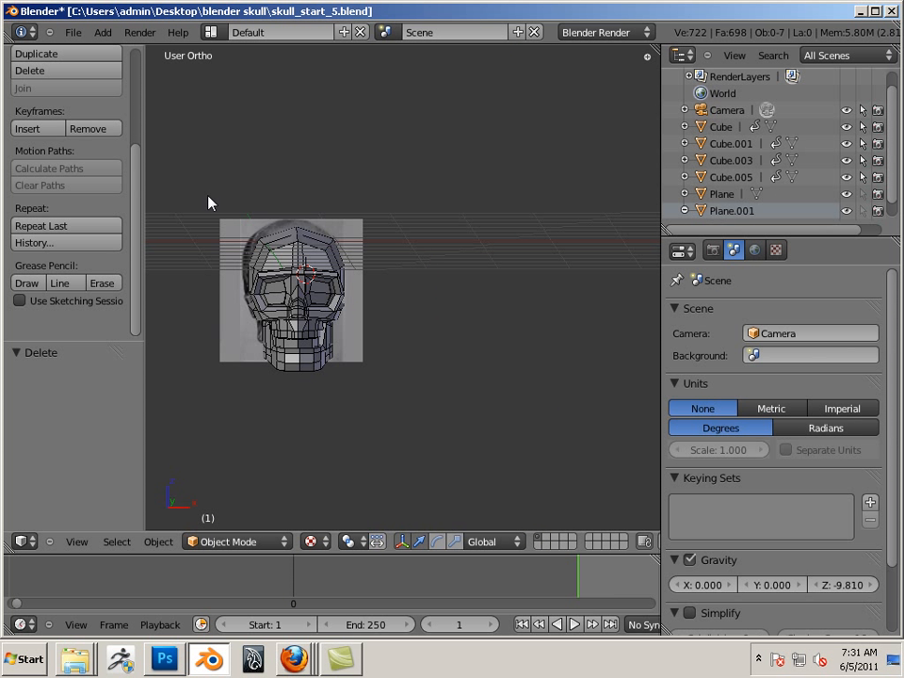